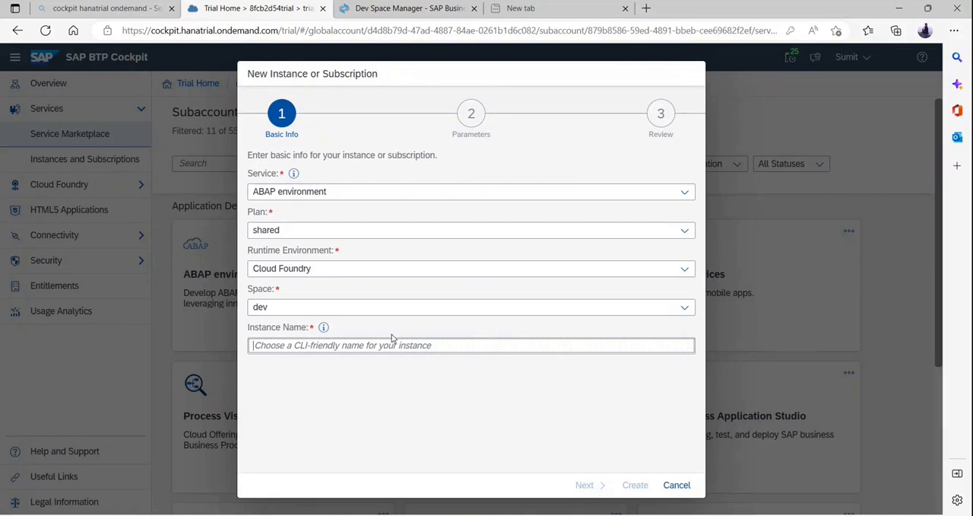
Enter aocEnvironment as the instance name for the new ABAP environment instance.
type("aoc")
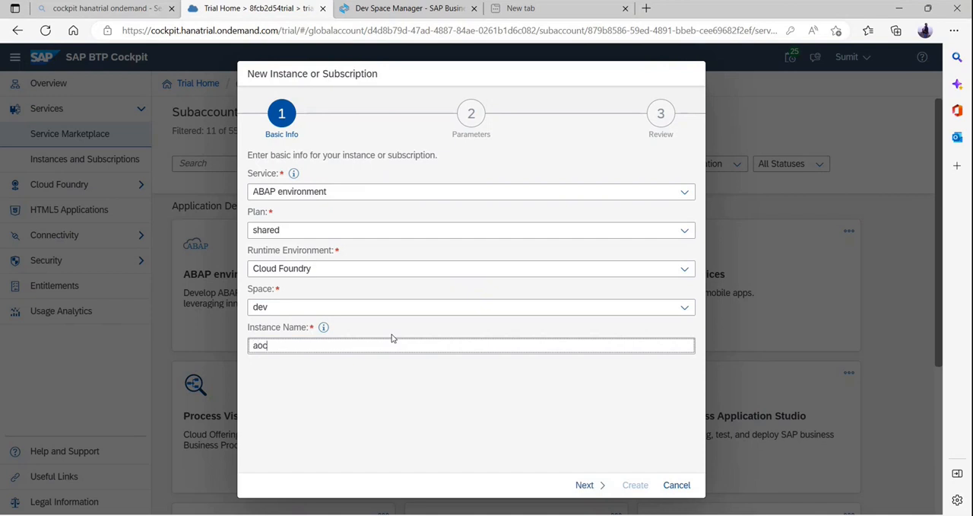
type("Environment")
Review the available plans and runtime environments for the new ABAP environment instance without changing the selections.
left_click(687, 231)
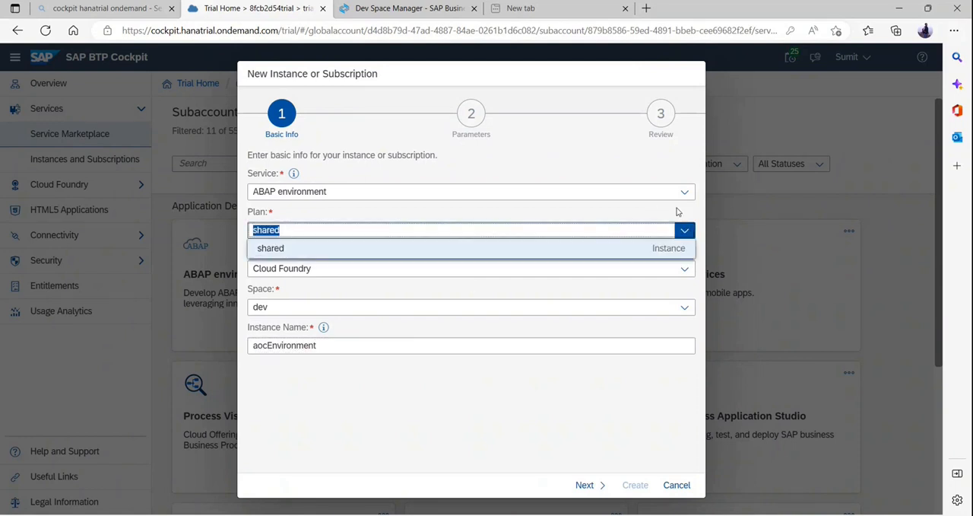
left_click(678, 211)
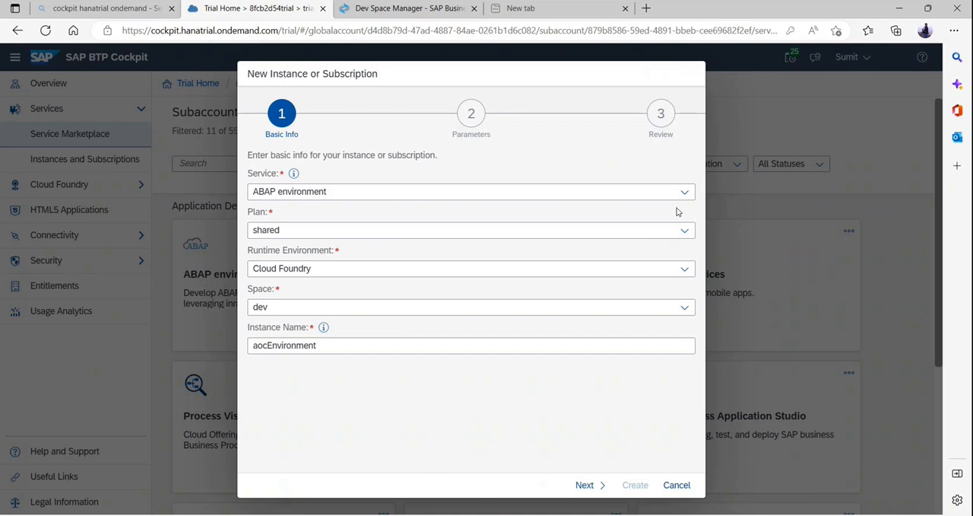
left_click(684, 269)
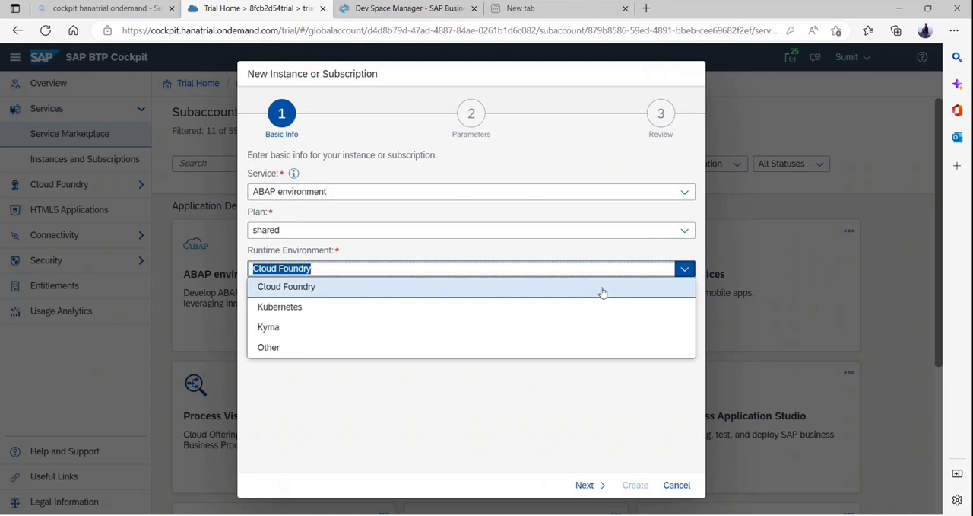
left_click(309, 253)
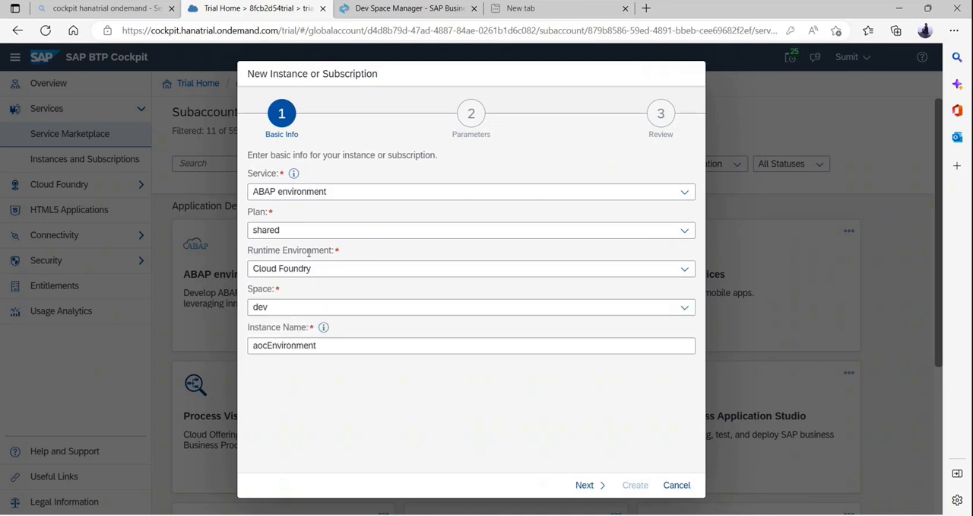
Switch to the Book2 workbook in Excel and enter Compiler in cell D60, below the Abap Environment note.
key("alt+Tab")
left_click(98, 430)
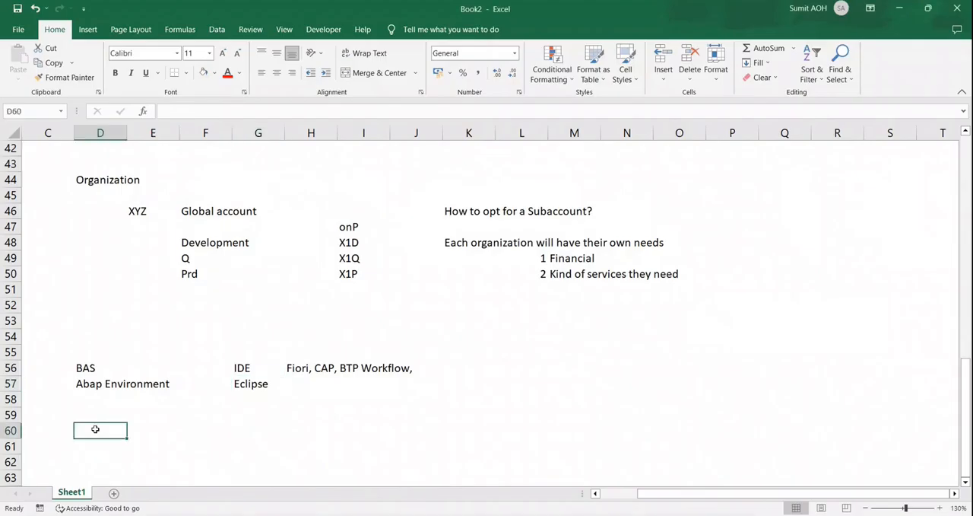
type("Compiler")
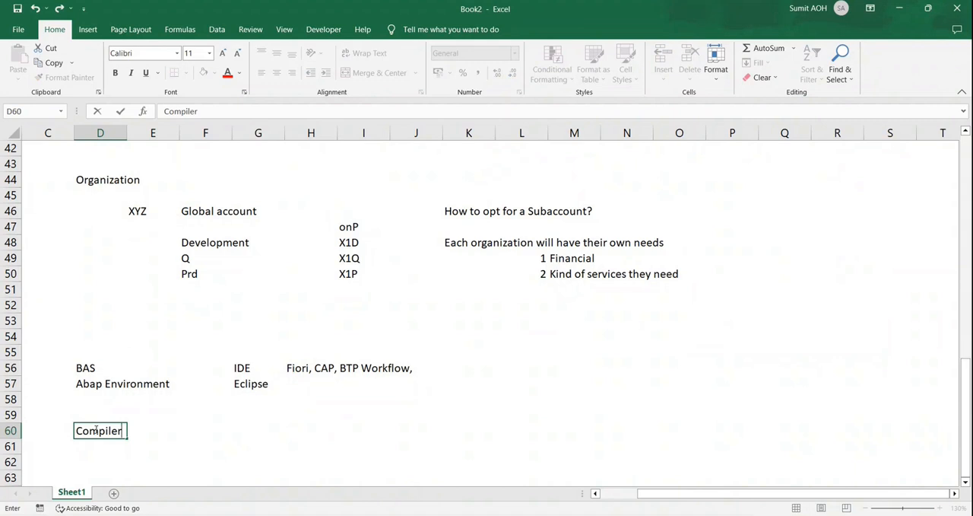
key("Tab")
key("Tab")
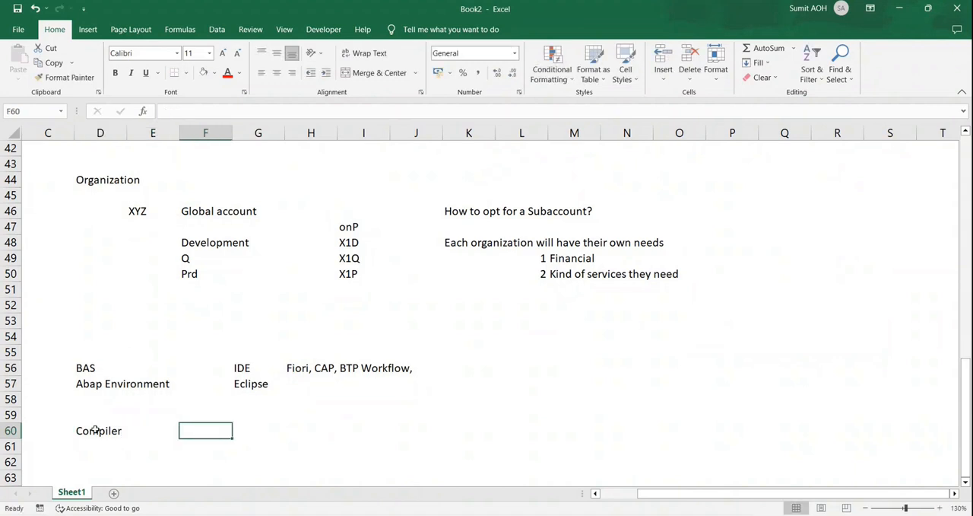
key("Down")
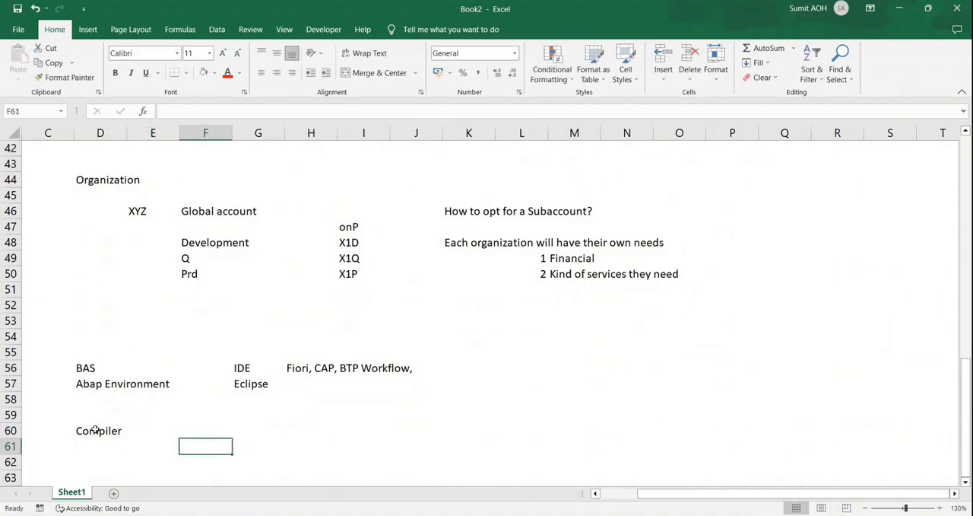
Return to the SAP BTP Cockpit and show the runtime environment choices for the new instance.
key("alt+Tab")
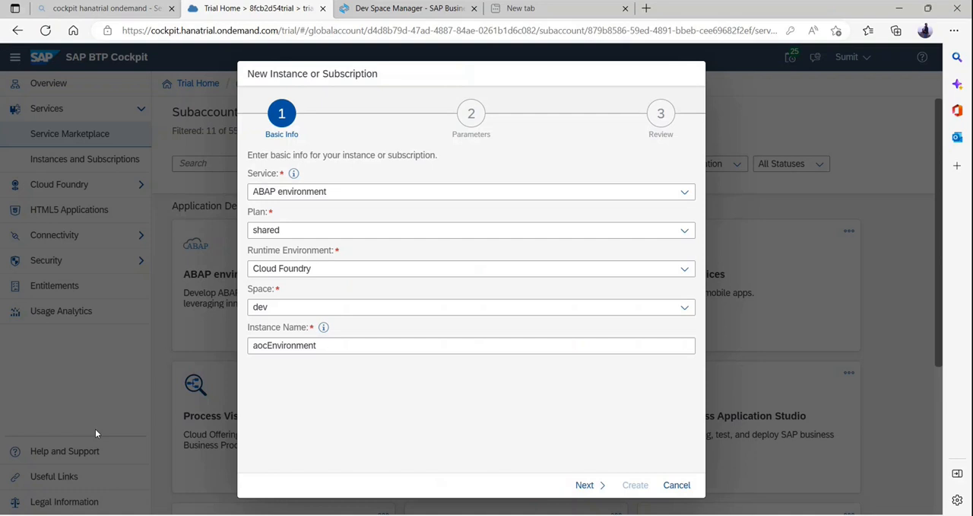
left_click(693, 262)
key("alt+Tab")
key("alt+Tab")
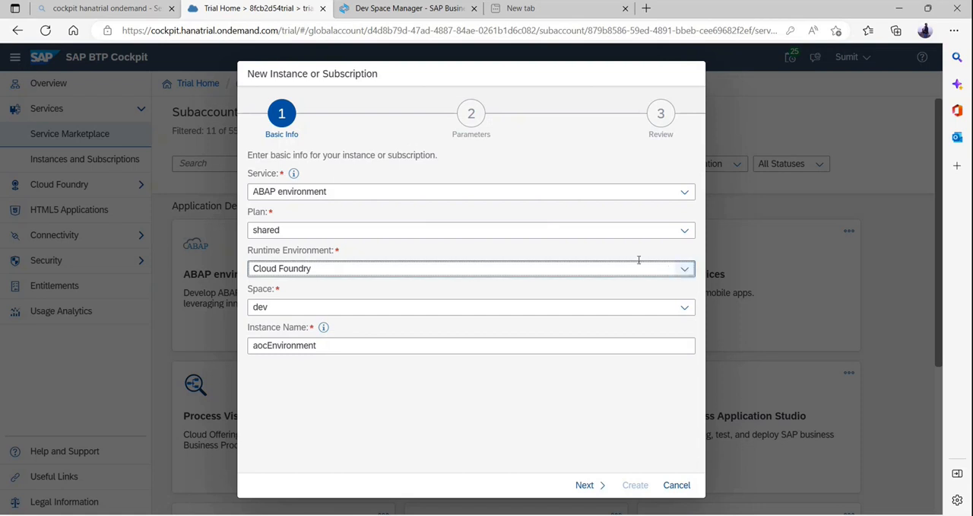
left_click(682, 271)
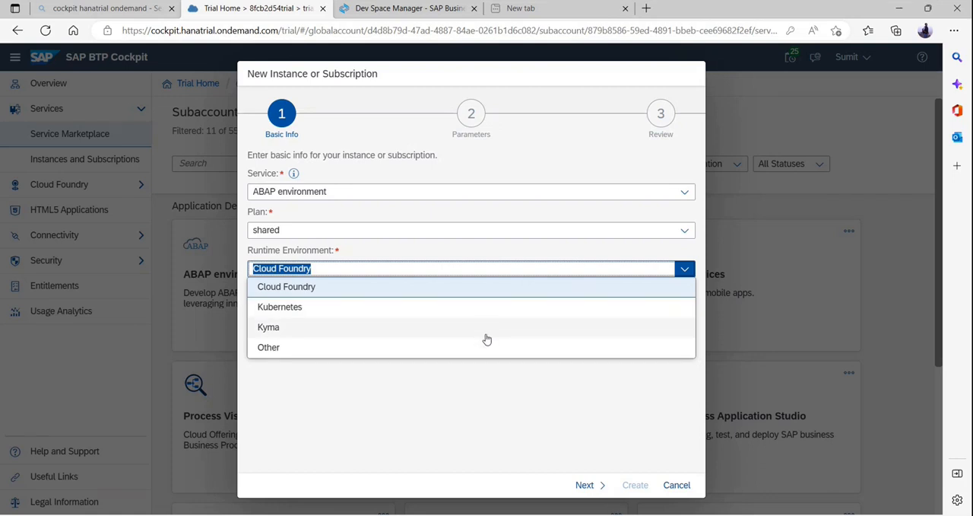
Switch to the Teams meeting, admit the guest waiting in the lobby, and return to the cockpit.
key("alt+Tab")
key("alt+Tab")
key("Tab")
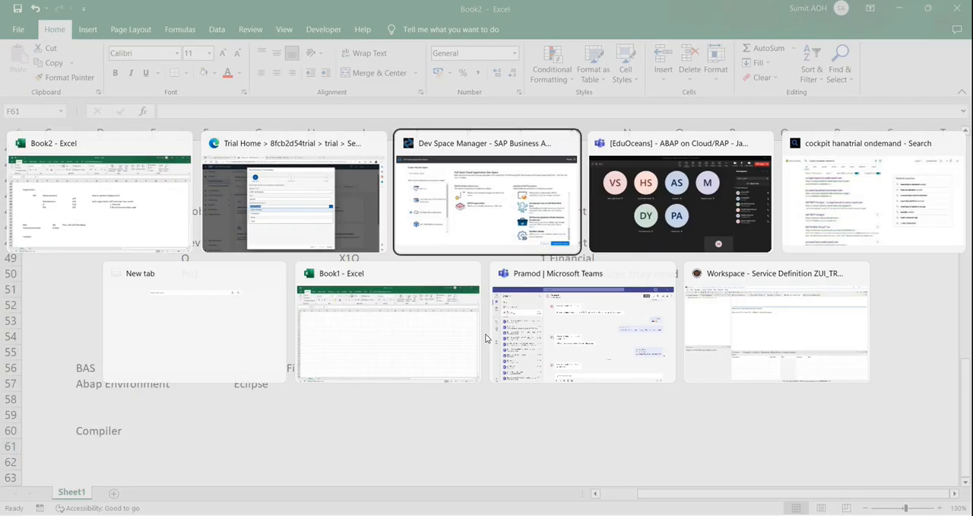
key("alt+Tab")
left_click(931, 197)
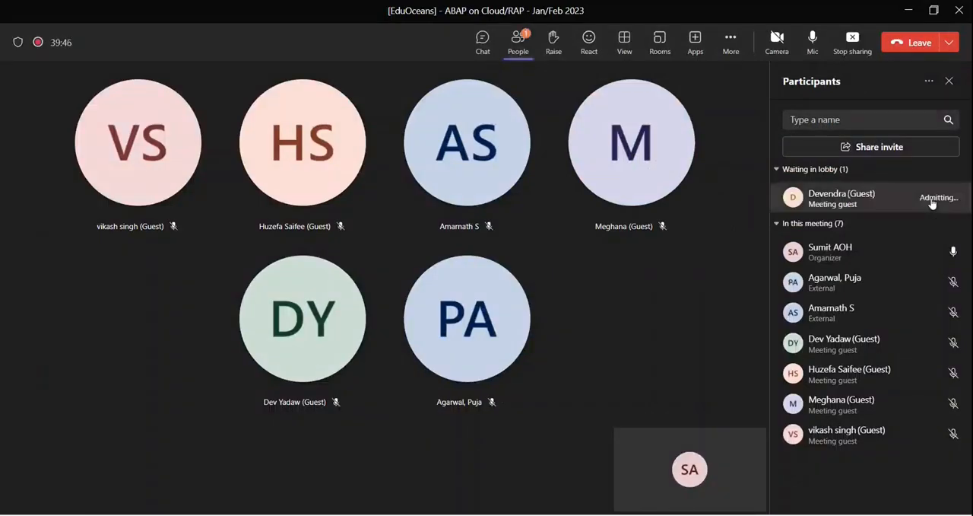
Switch to the Book2 workbook in Excel and enter IaaS in cell F61.
key("alt+Tab")
key("alt+Tab")
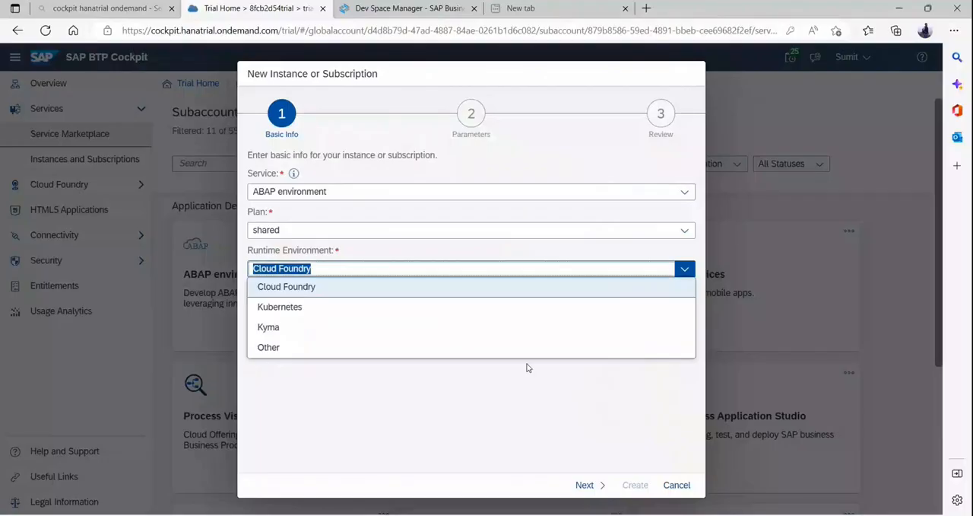
key("alt+Tab")
key("alt+Tab")
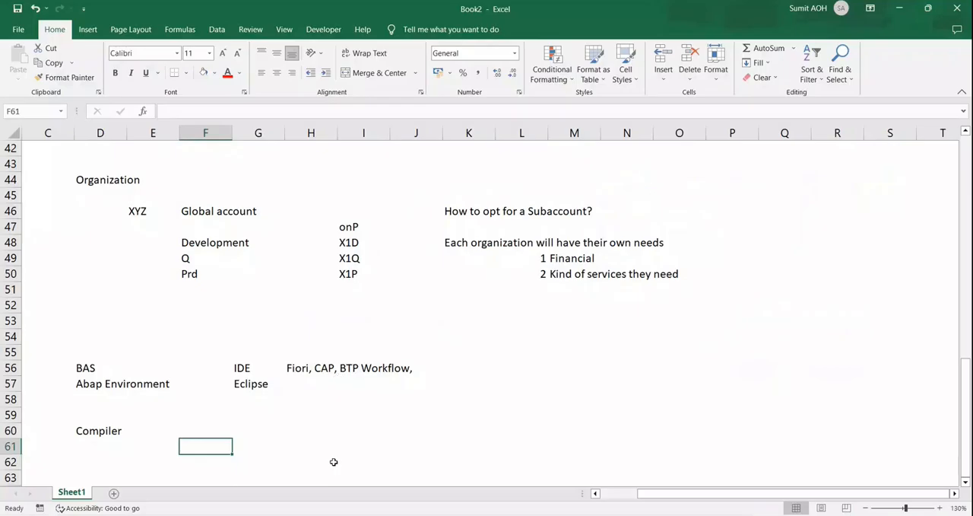
type("IaaS")
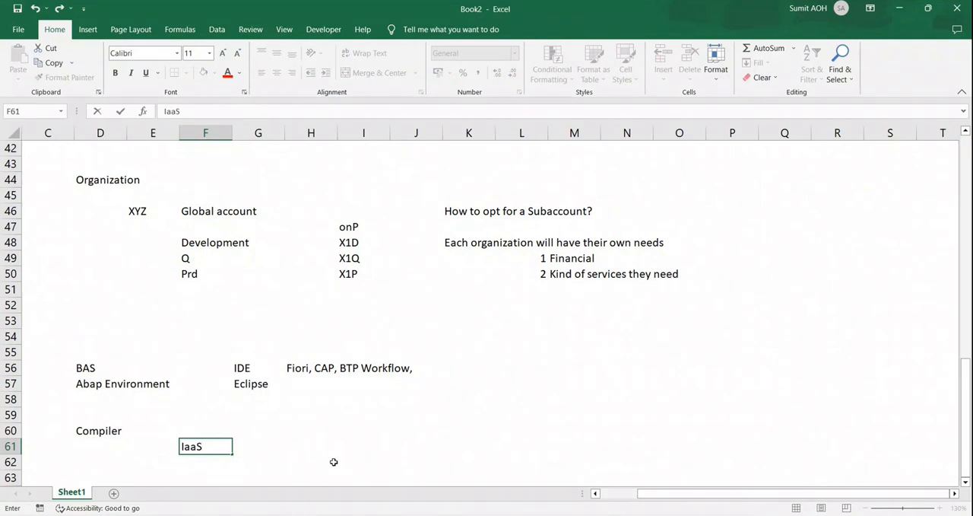
key("Return")
key("Right")
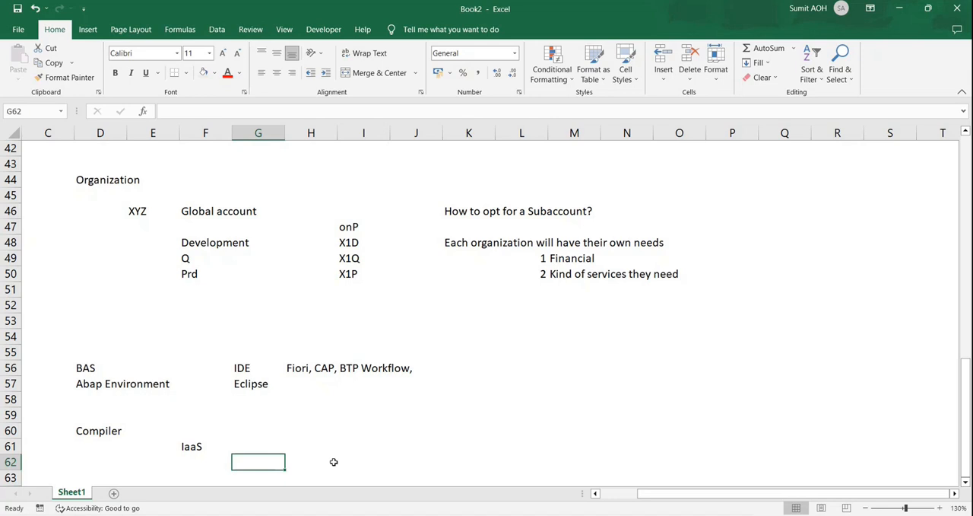
Go back to the BTP Cockpit and examine the runtime environment options again, keeping Cloud Foundry.
key("alt+Tab")
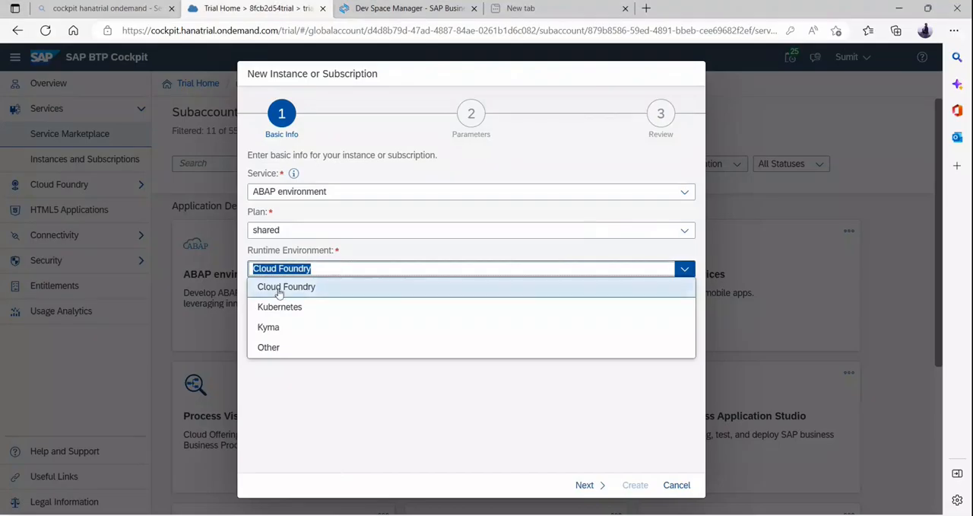
left_click(356, 249)
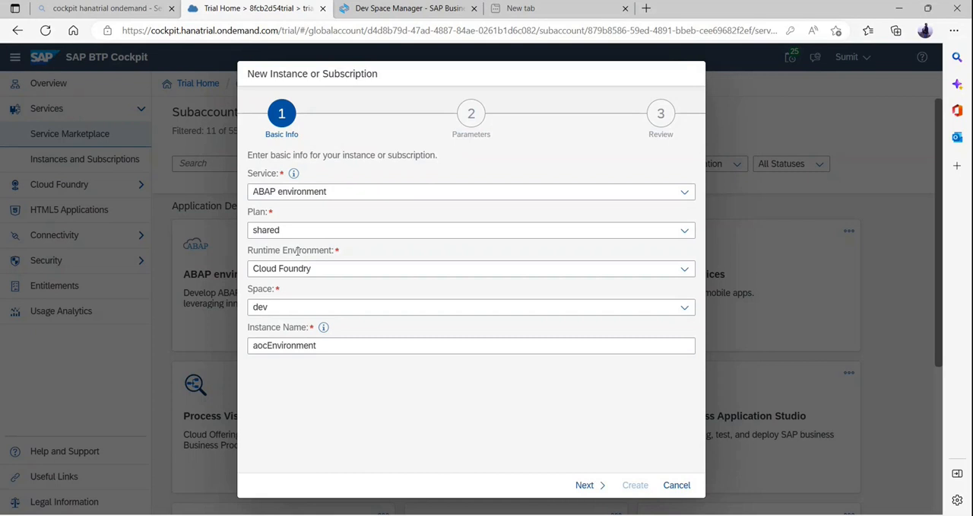
left_click(683, 270)
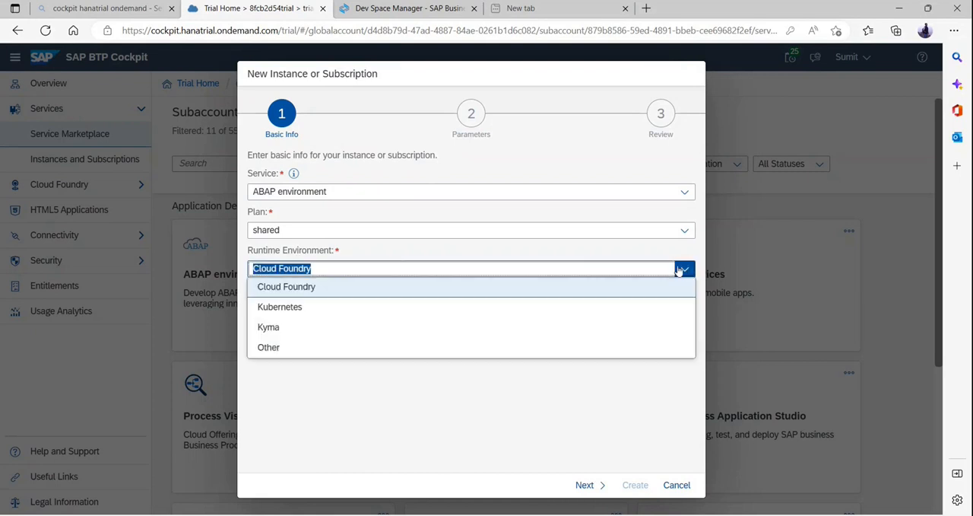
left_click(651, 246)
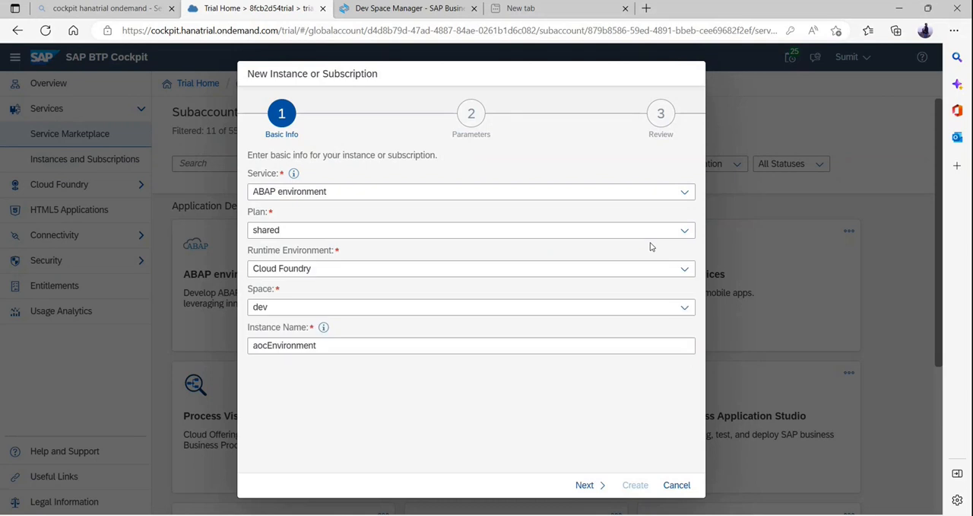
left_click(682, 270)
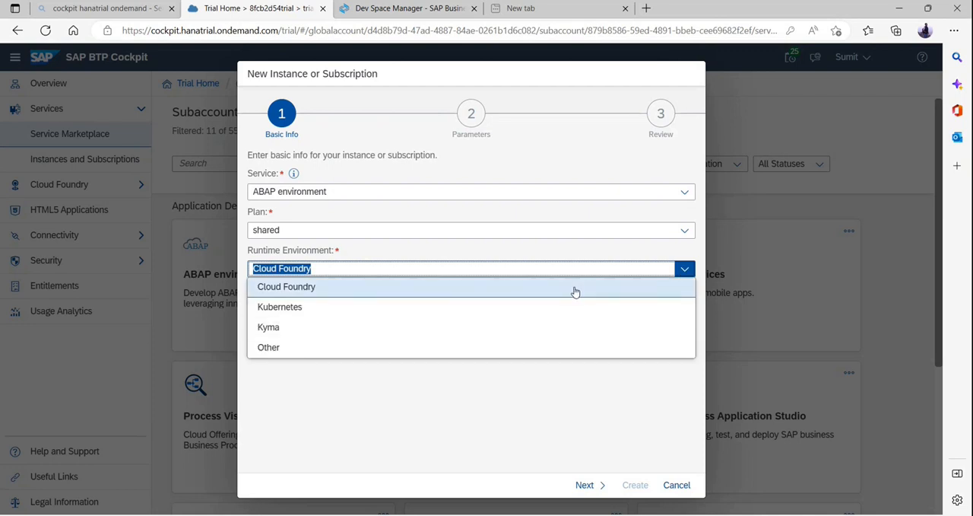
left_click(514, 258)
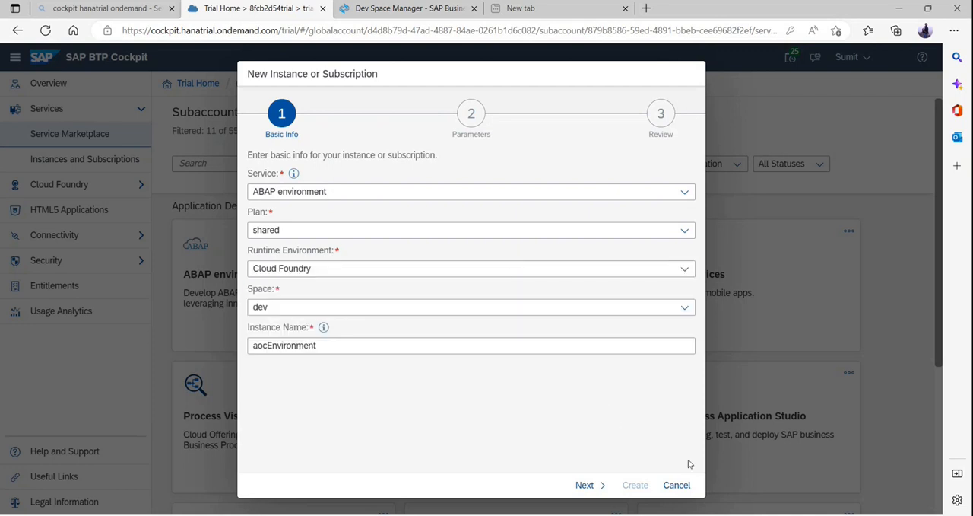
Proceed to the email parameter in the instance's JSON settings and discard the new ABAP environment instance.
left_click(584, 484)
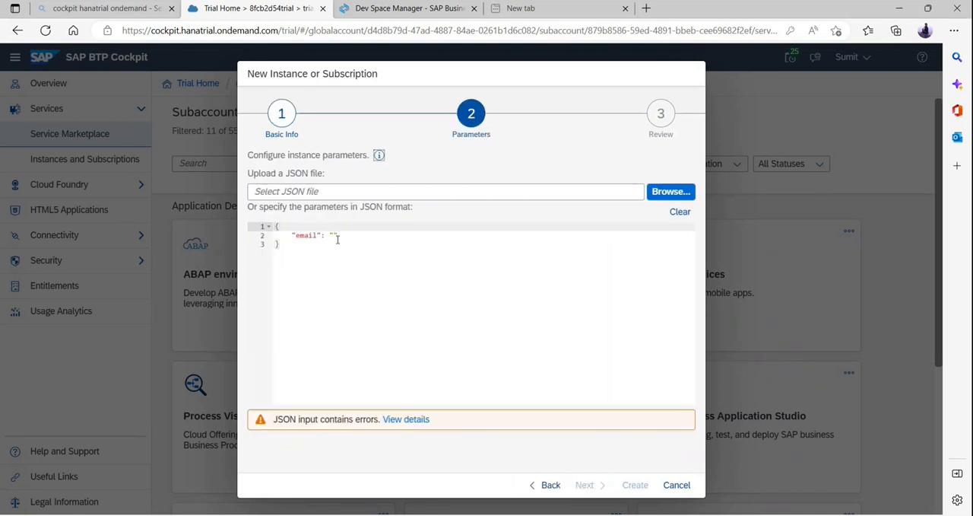
left_click(332, 235)
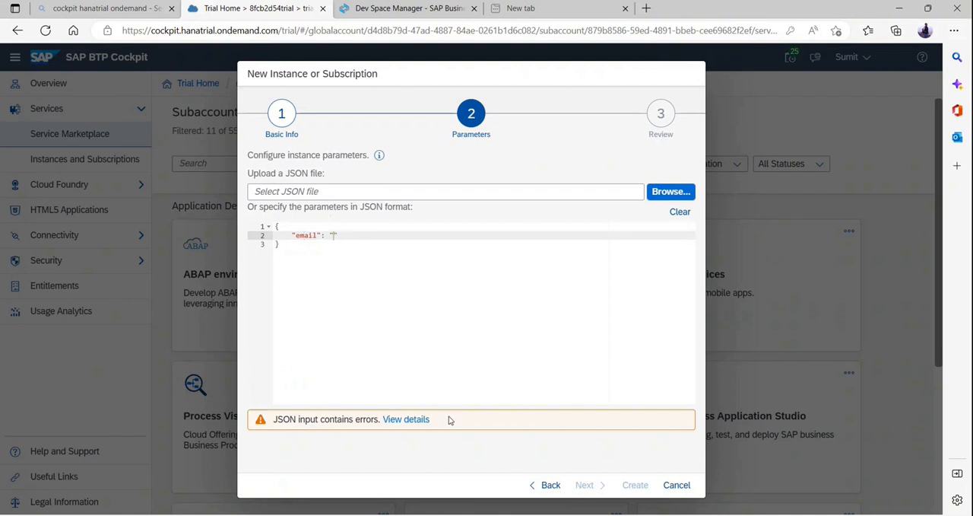
left_click(677, 489)
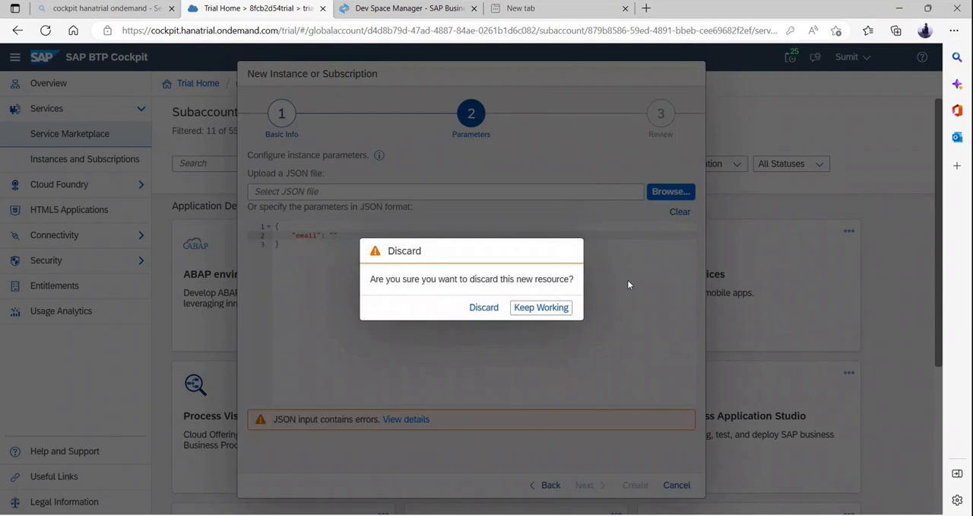
left_click(485, 308)
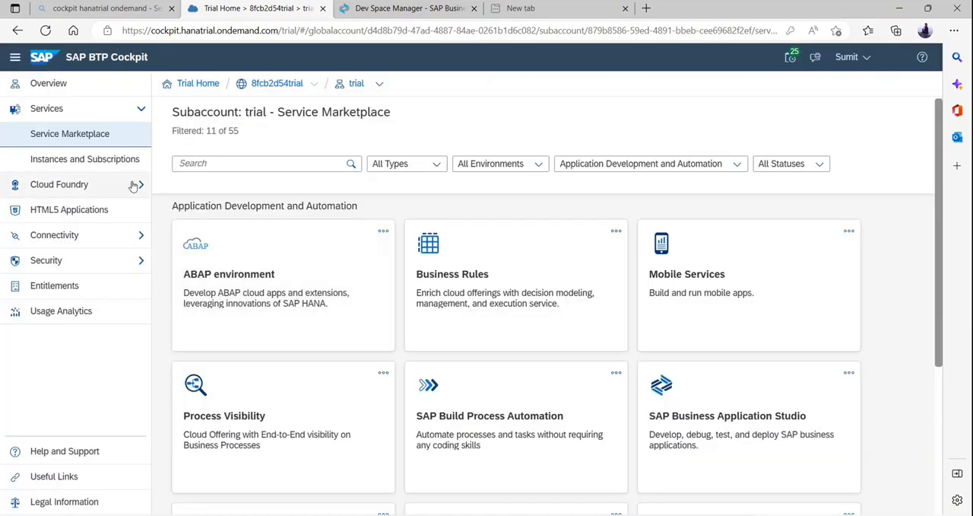
Open the trial subaccount's Instances and Subscriptions page and examine the existing subscription and the Instances section.
left_click(120, 159)
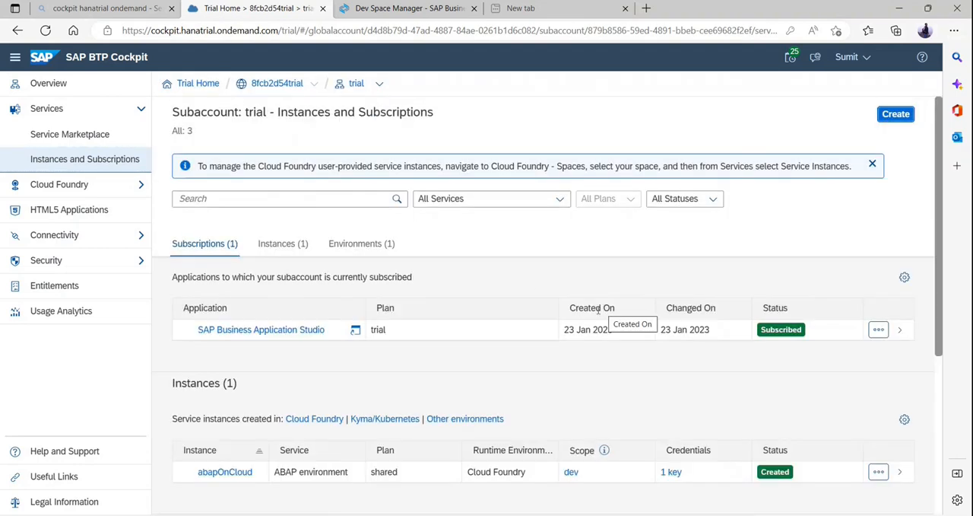
scroll(482, 353, "down", 1)
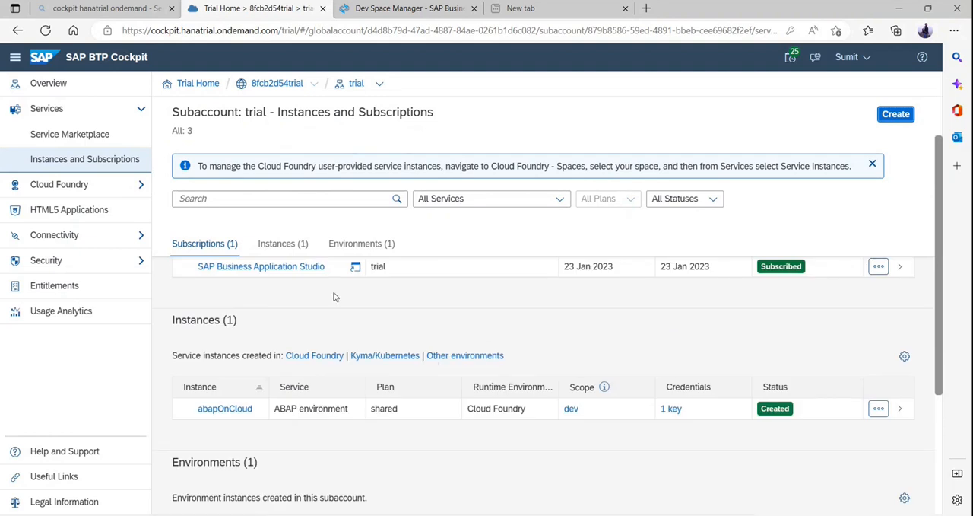
scroll(311, 298, "up", 1)
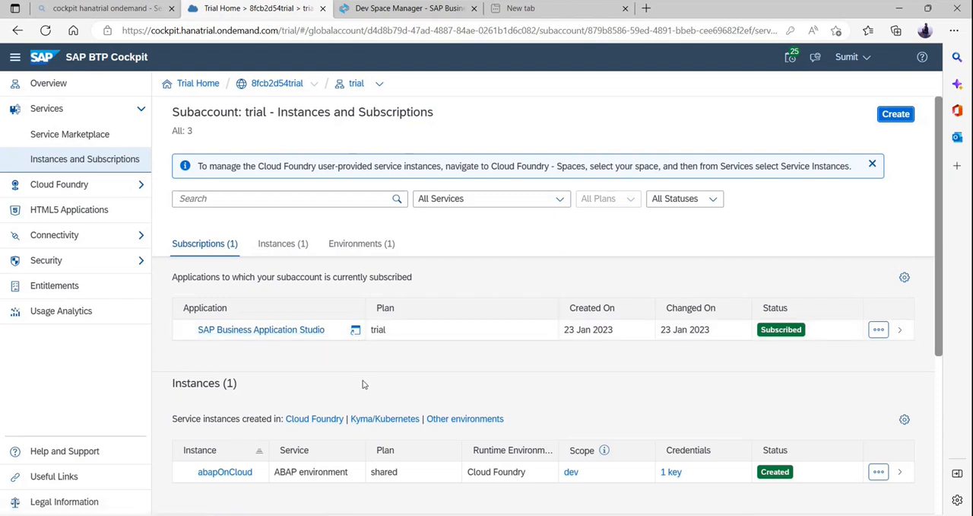
scroll(355, 396, "down", 1)
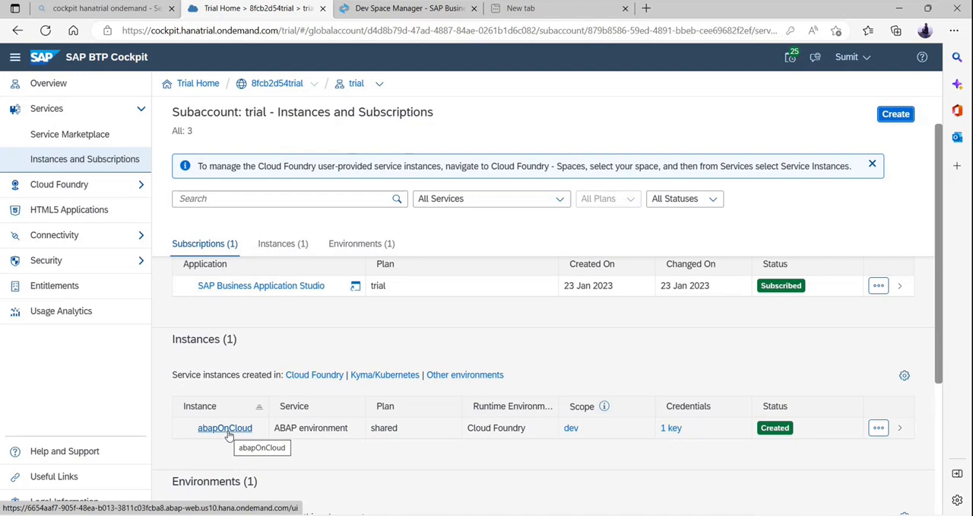
double_click(188, 339)
left_click(273, 340)
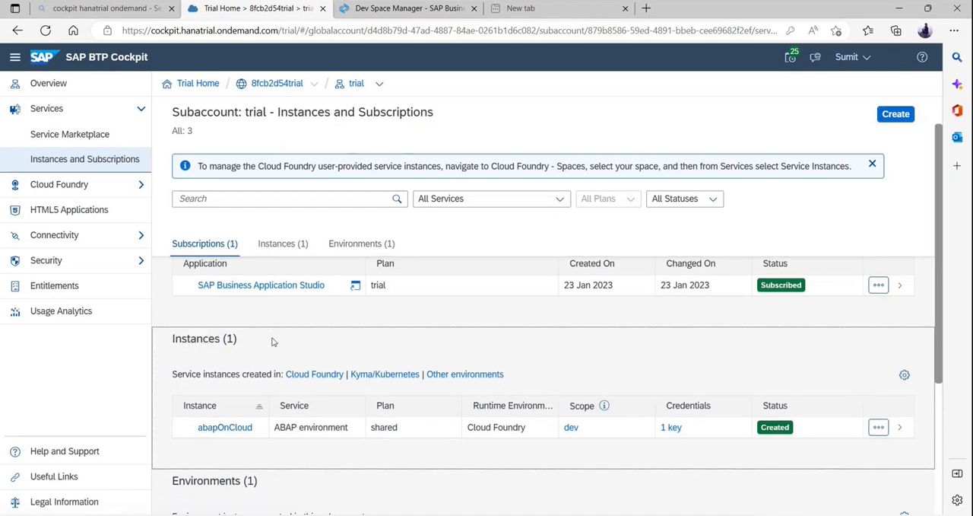
double_click(185, 340)
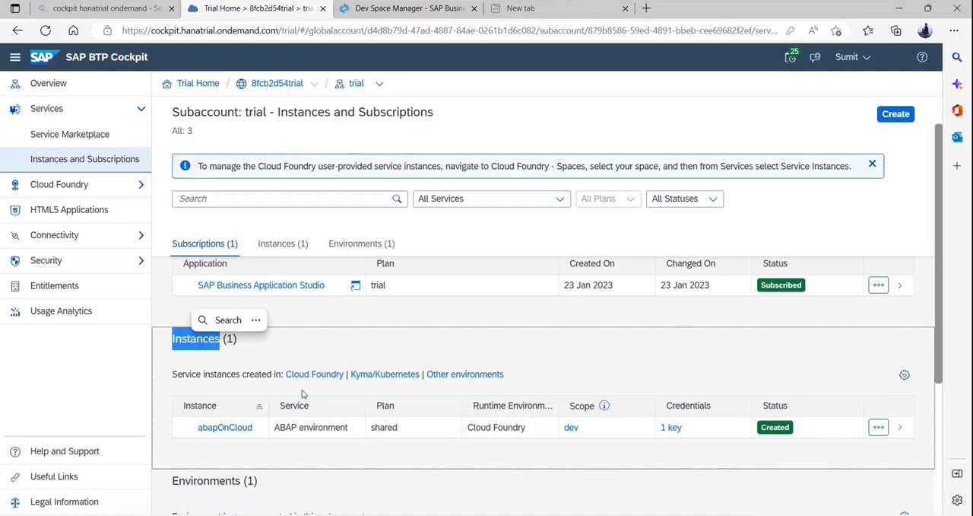
left_click(375, 347)
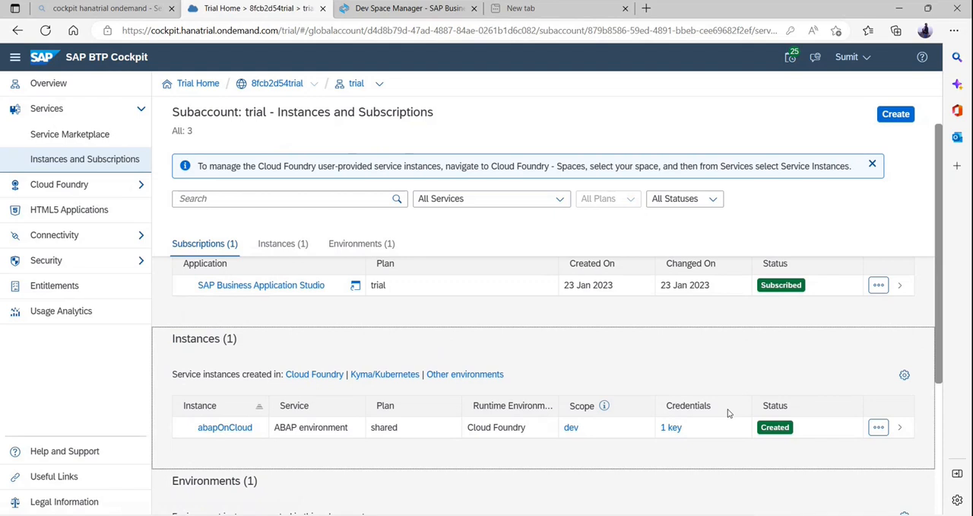
Examine the abapOnCloud instance's details, including its service keys, and return to the Instances section of the list.
left_click(902, 428)
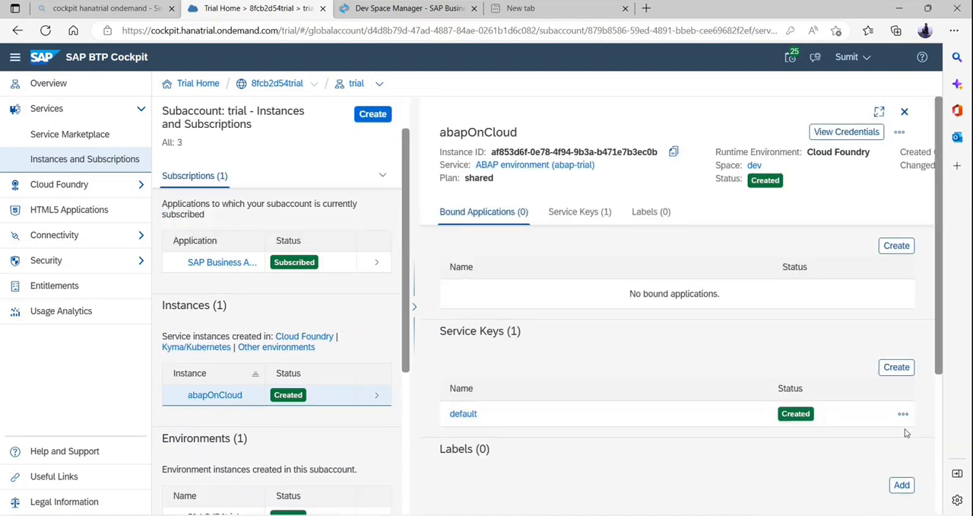
left_click(734, 345)
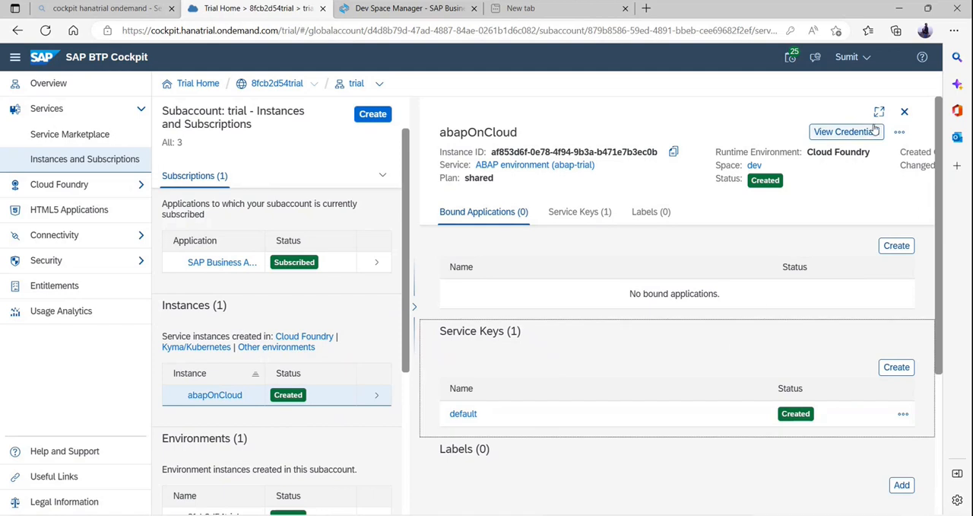
left_click(905, 113)
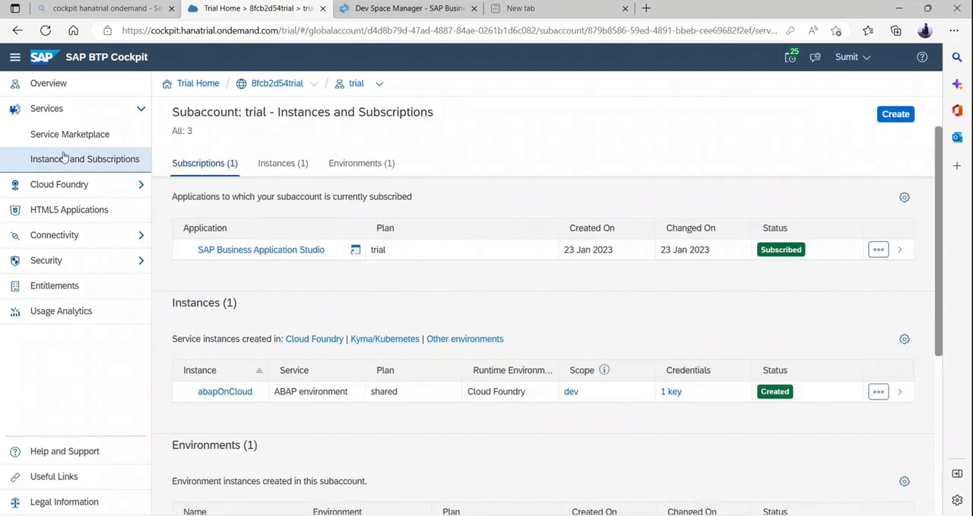
left_click(188, 301)
double_click(187, 302)
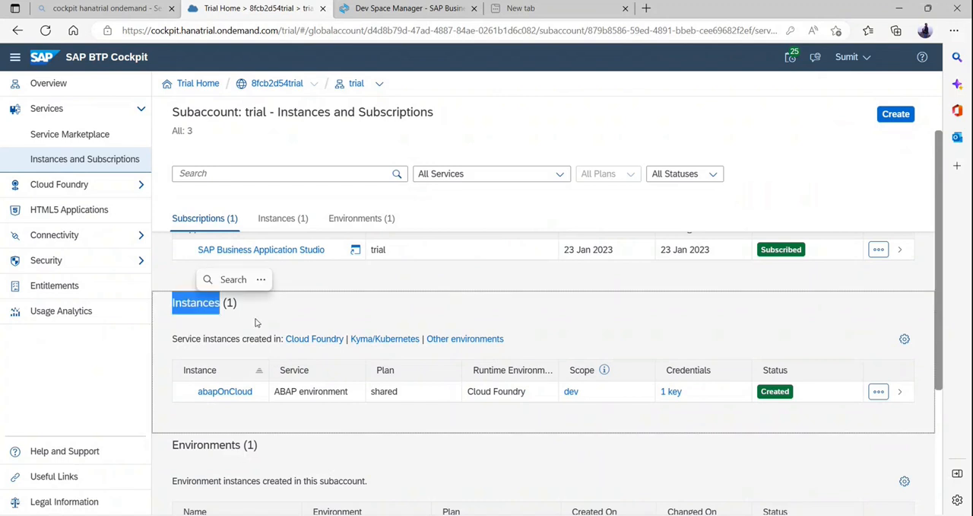
left_click(307, 312)
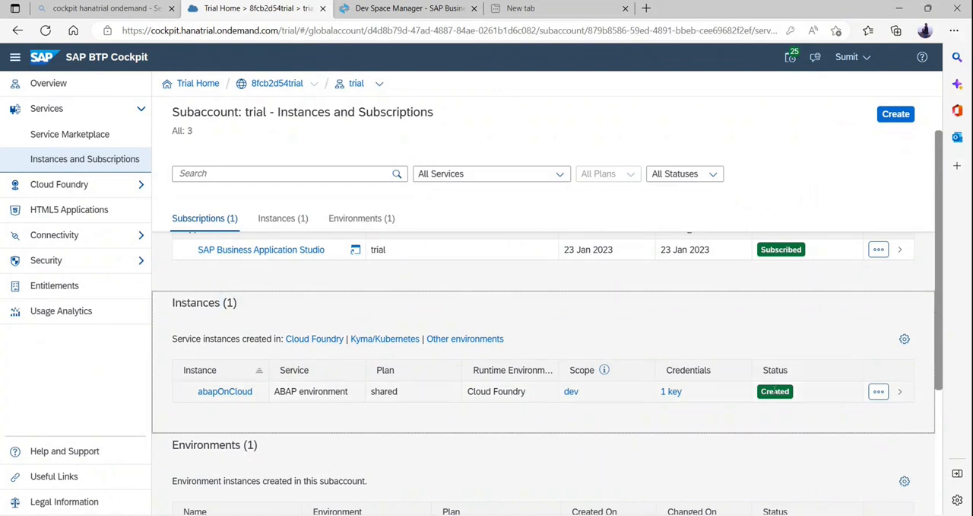
Create a service key named anotherKey for the abapOnCloud instance, leaving the JSON binding parameters empty.
left_click(901, 392)
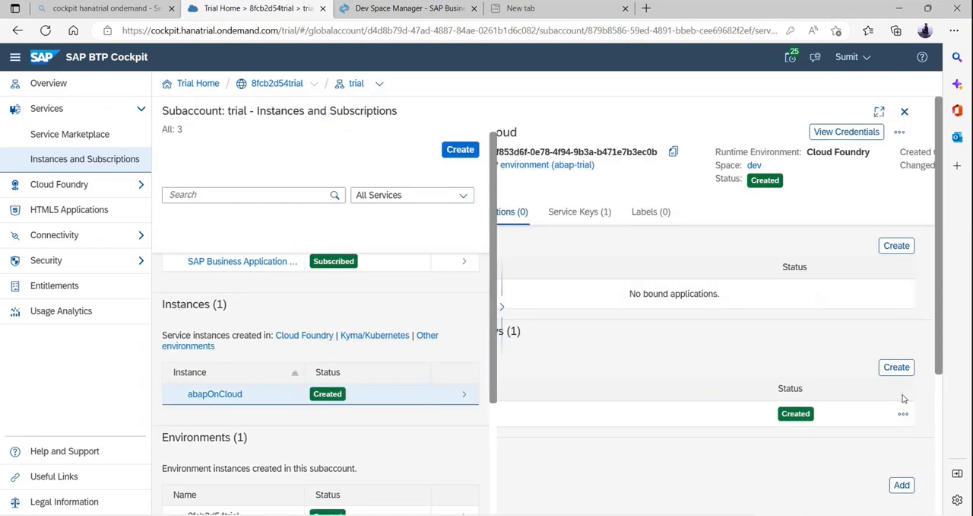
left_click(587, 215)
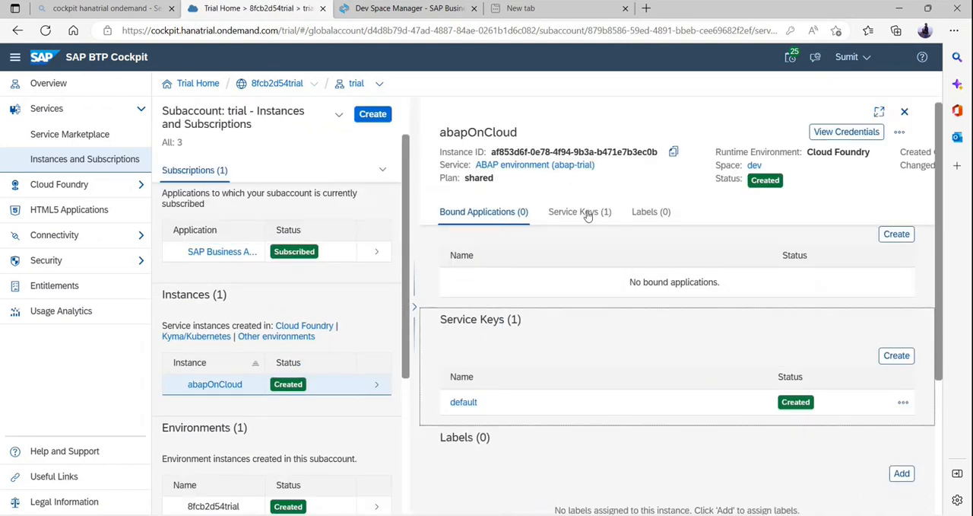
left_click(479, 213)
left_click(582, 215)
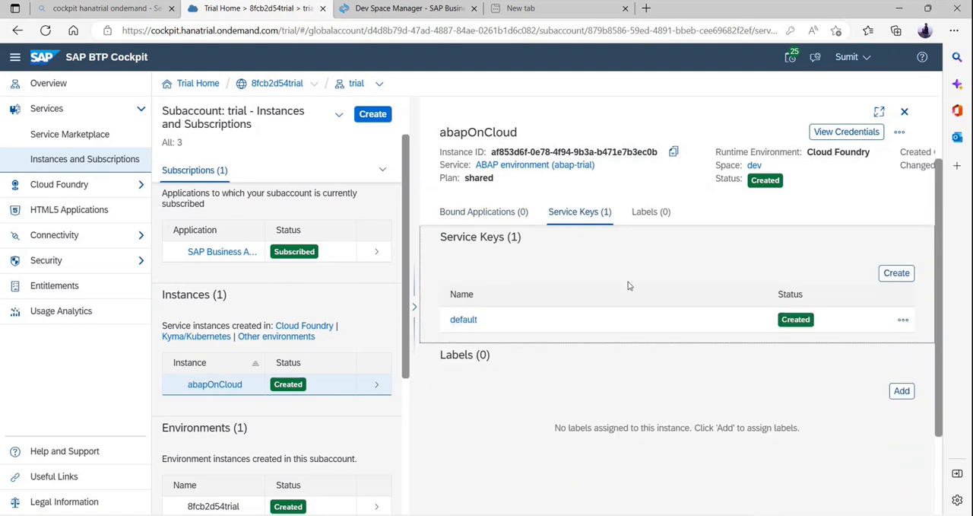
left_click(898, 275)
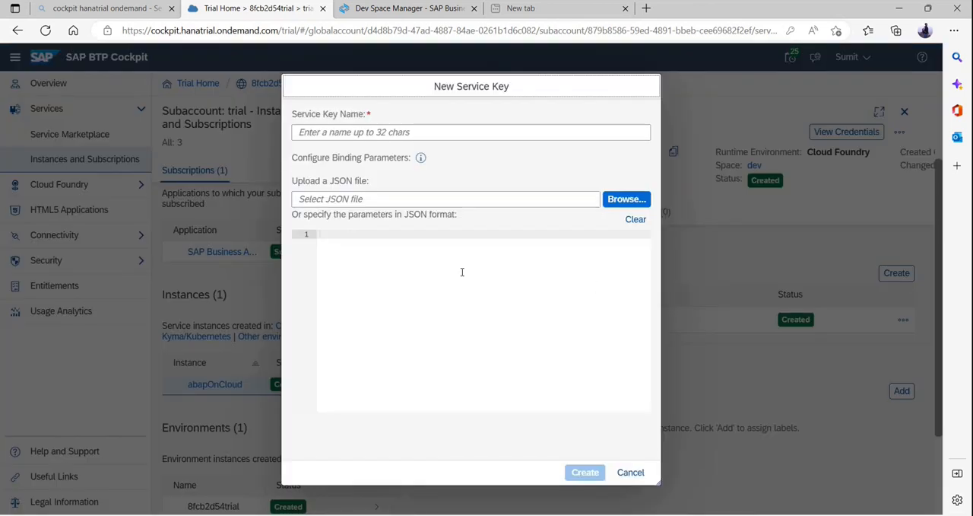
left_click(460, 133)
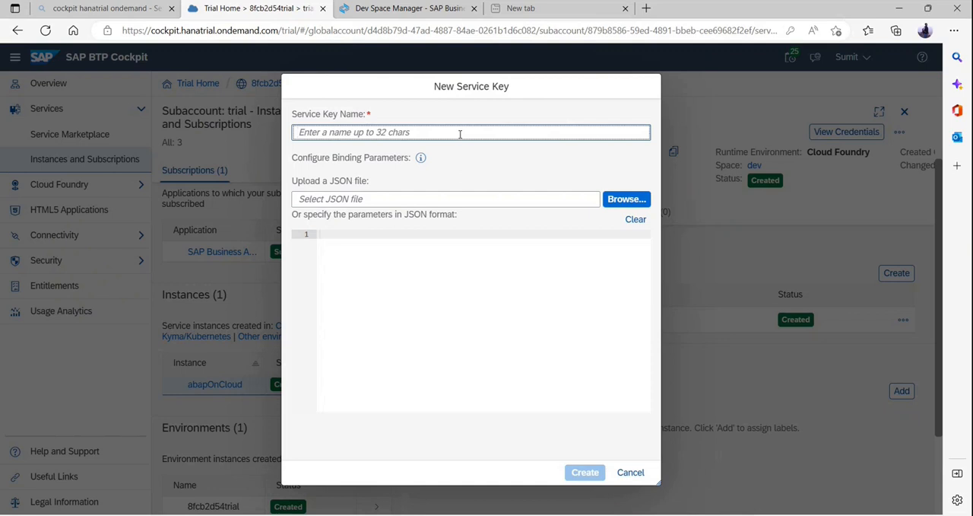
type("anotherKey")
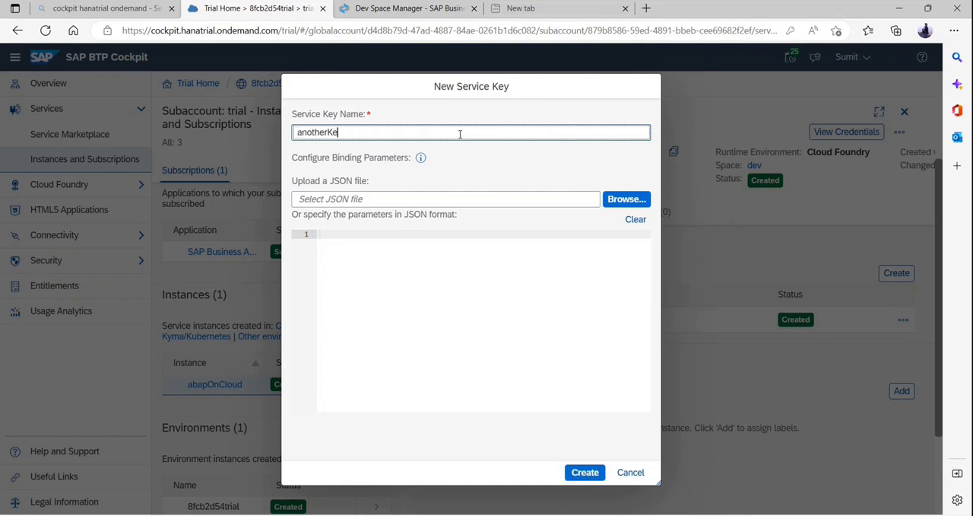
left_click(584, 472)
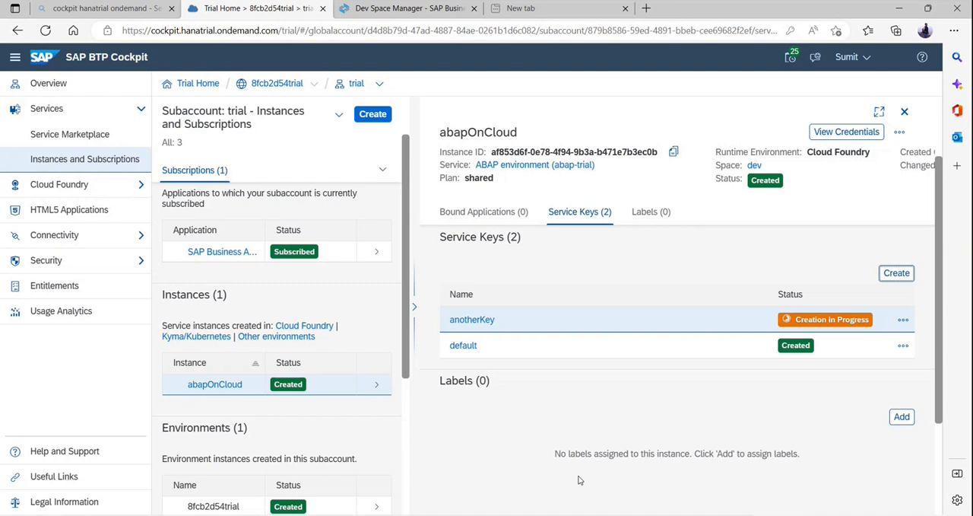
View the credentials of the anotherKey service key.
left_click(903, 346)
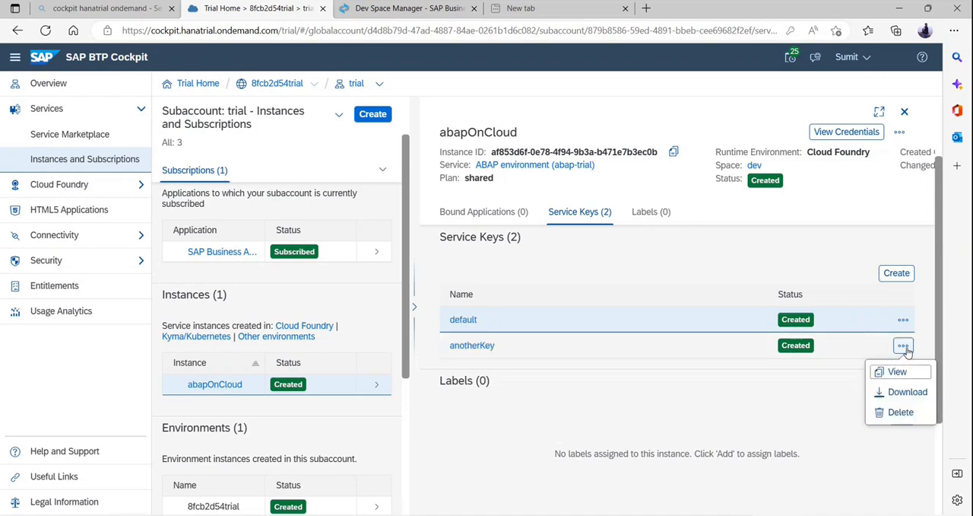
left_click(824, 347)
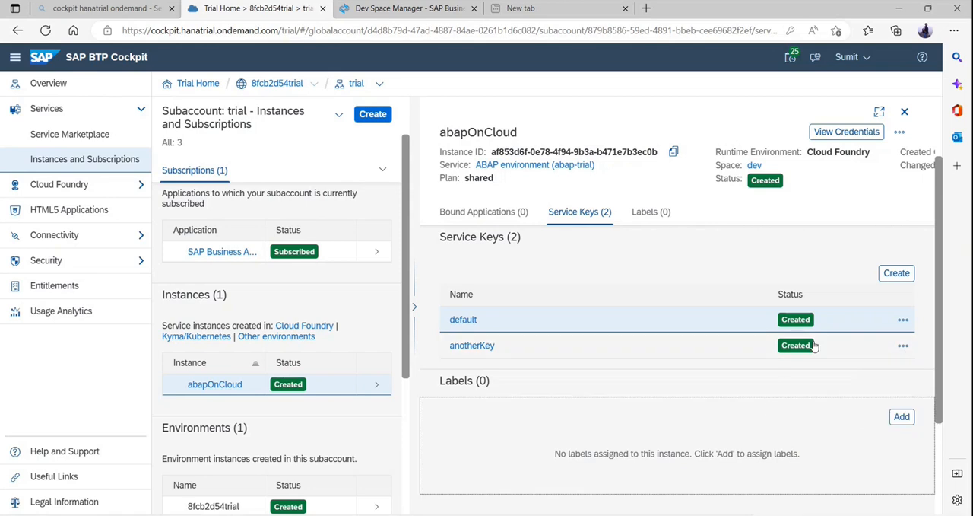
left_click(903, 347)
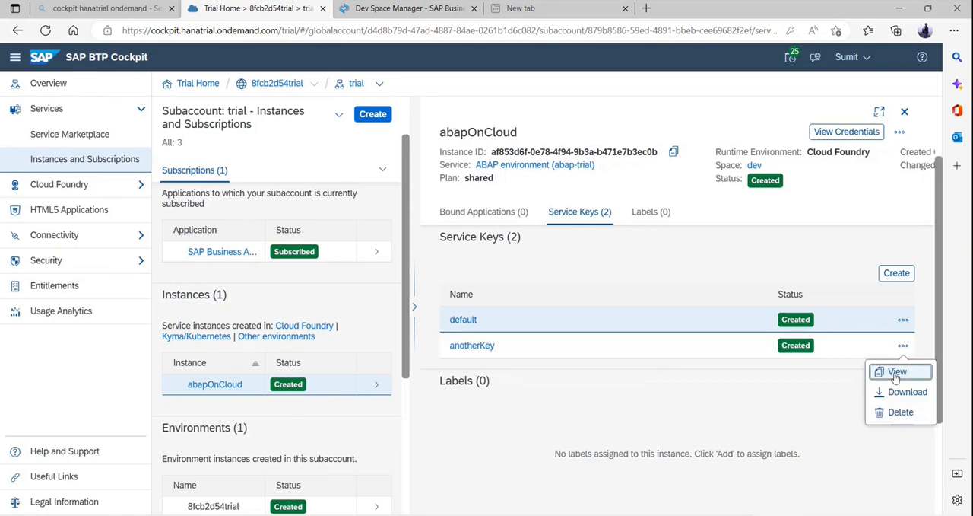
left_click(895, 374)
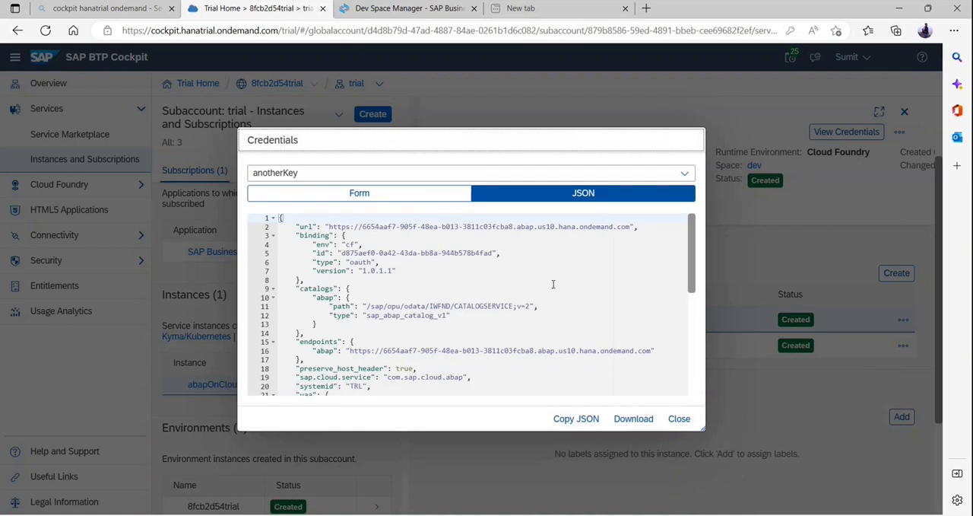
Examine the binding type and the system URL in the anotherKey JSON credentials, and close the credentials view.
left_click(401, 242)
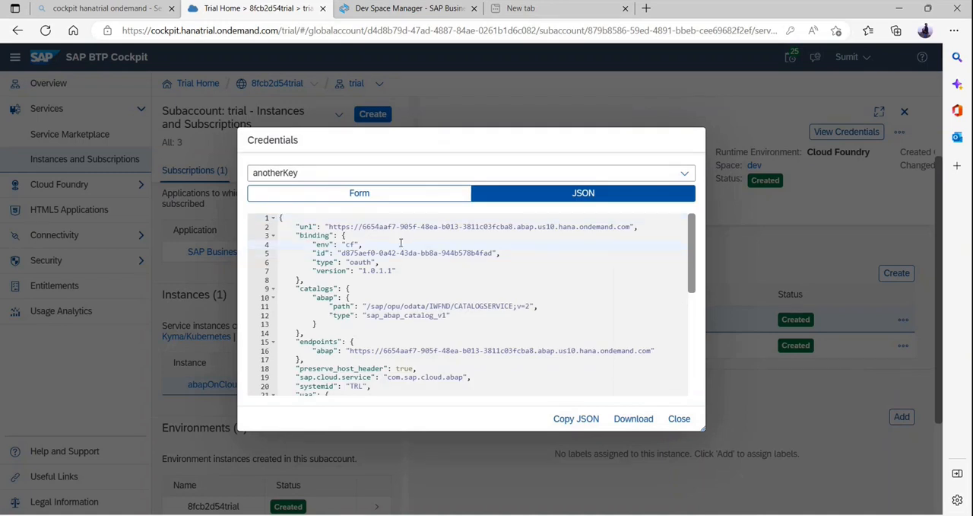
double_click(359, 263)
left_click(382, 265)
double_click(361, 263)
left_click(403, 270)
double_click(356, 261)
left_click(421, 263)
double_click(373, 226)
left_click(377, 233)
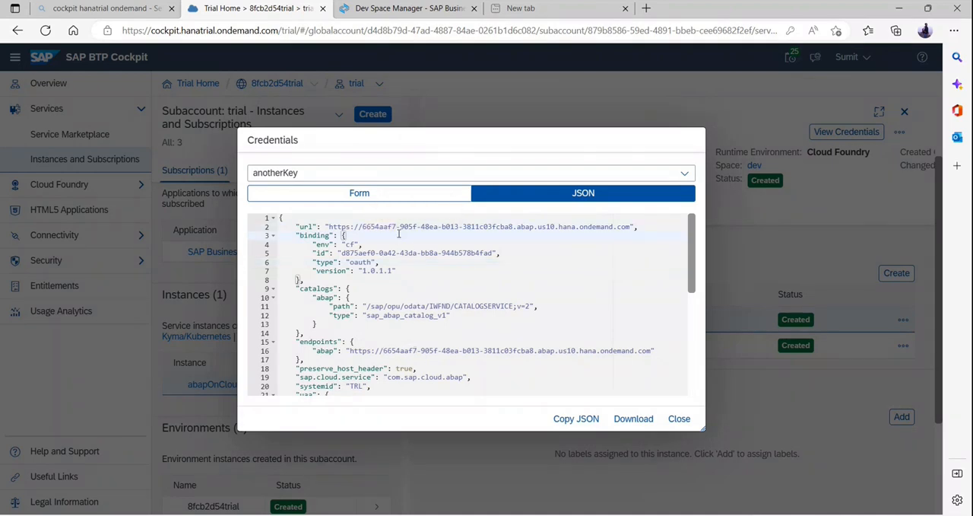
double_click(374, 227)
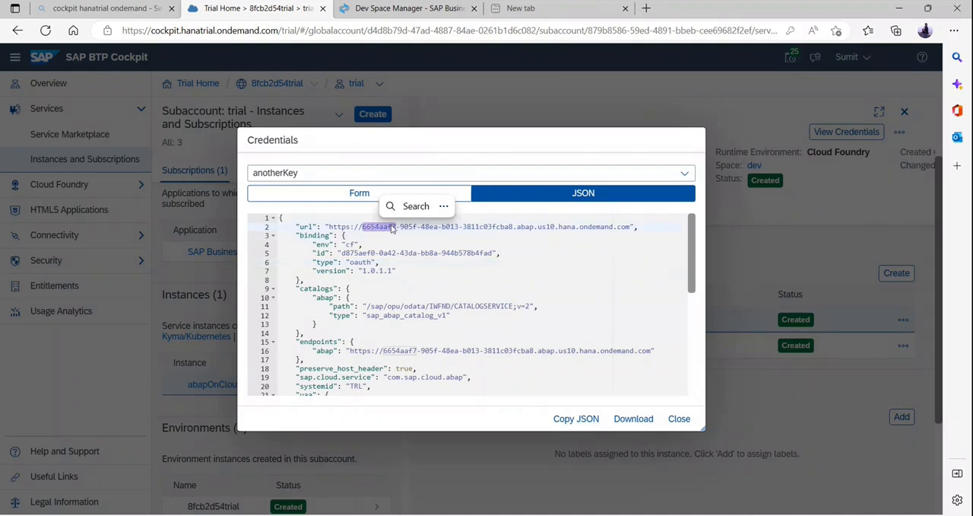
triple_click(513, 226)
left_click(680, 419)
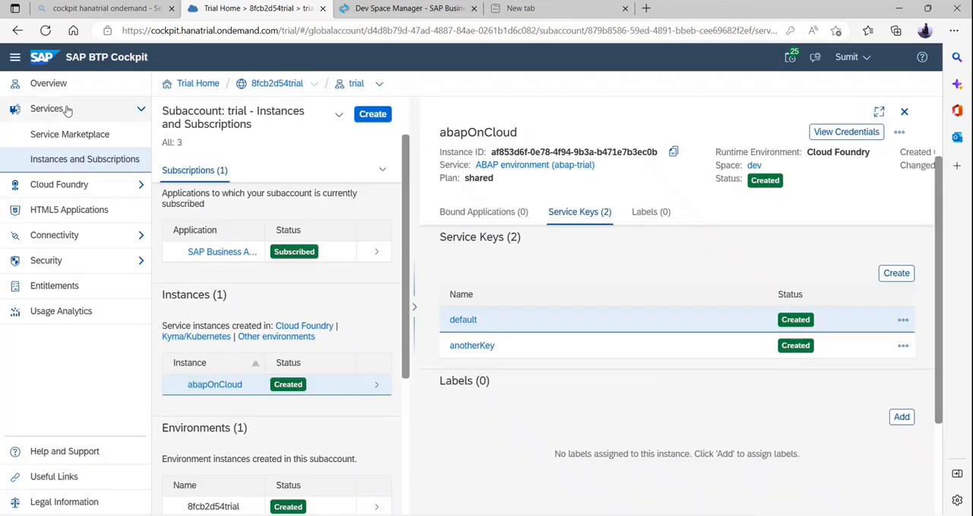
Examine the trial subaccount's Overview page, including its general details, Cloud Foundry and Kyma environments and entitlements.
left_click(69, 87)
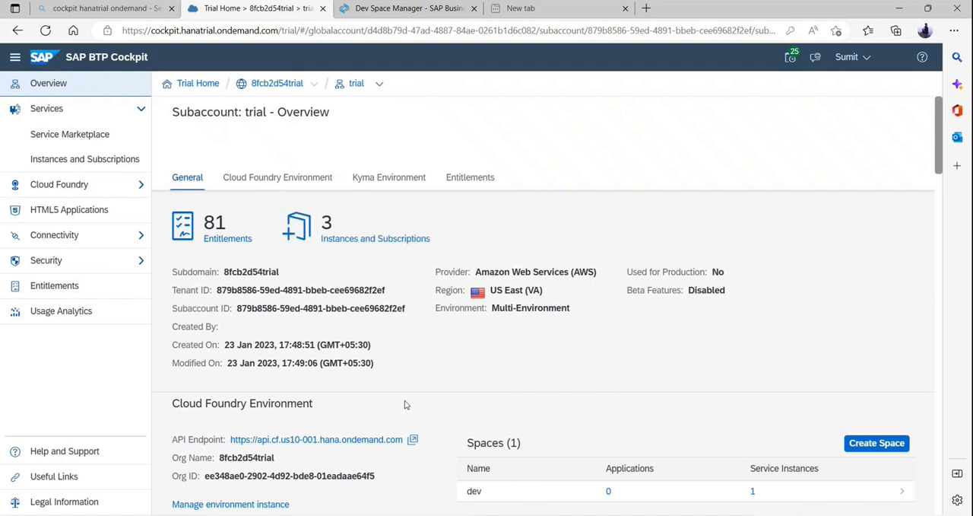
scroll(451, 365, "down", 3)
scroll(451, 367, "down", 2)
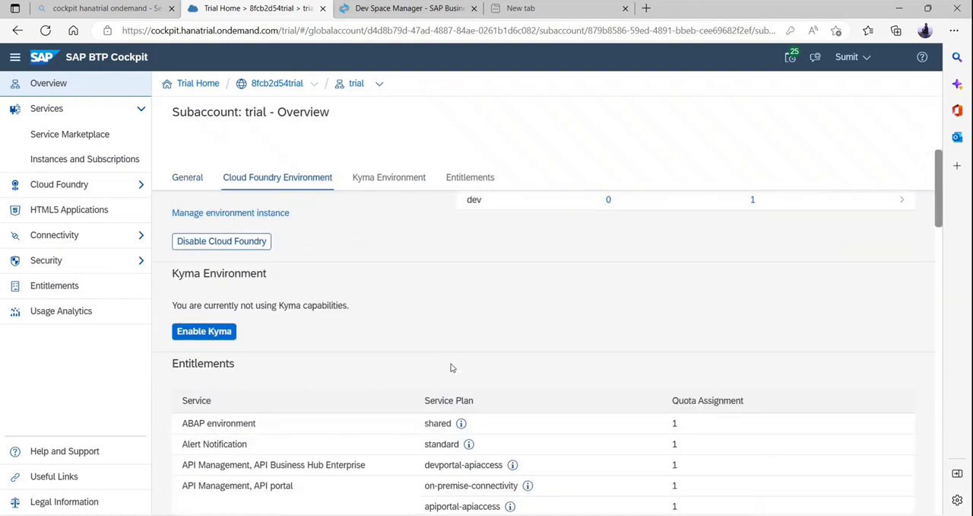
scroll(451, 367, "up", 5)
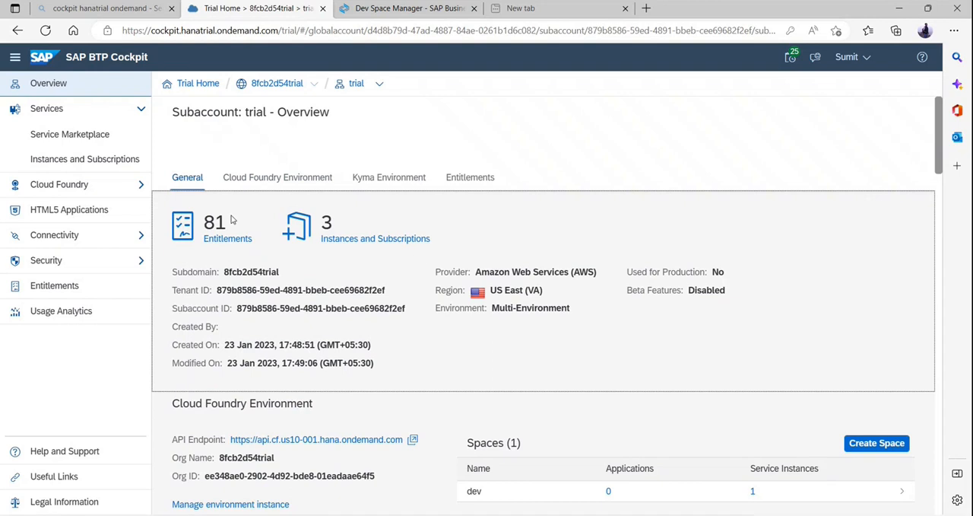
Return to Instances and Subscriptions and reopen the anotherKey credentials of the abapOnCloud instance.
left_click(122, 158)
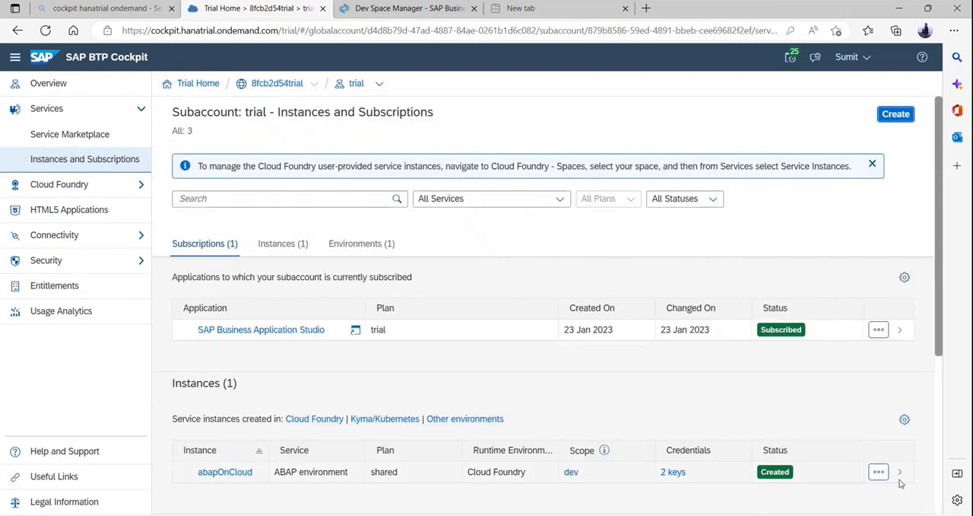
left_click(899, 472)
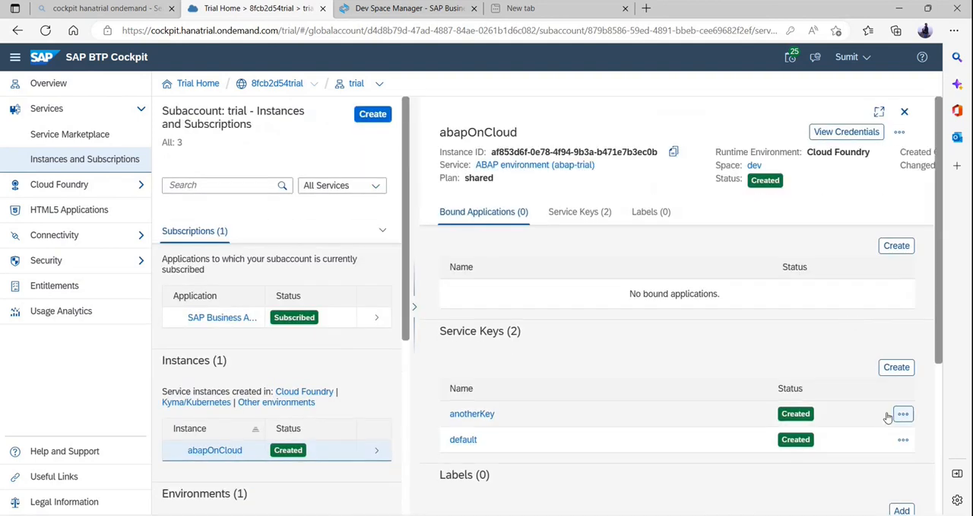
left_click(904, 412)
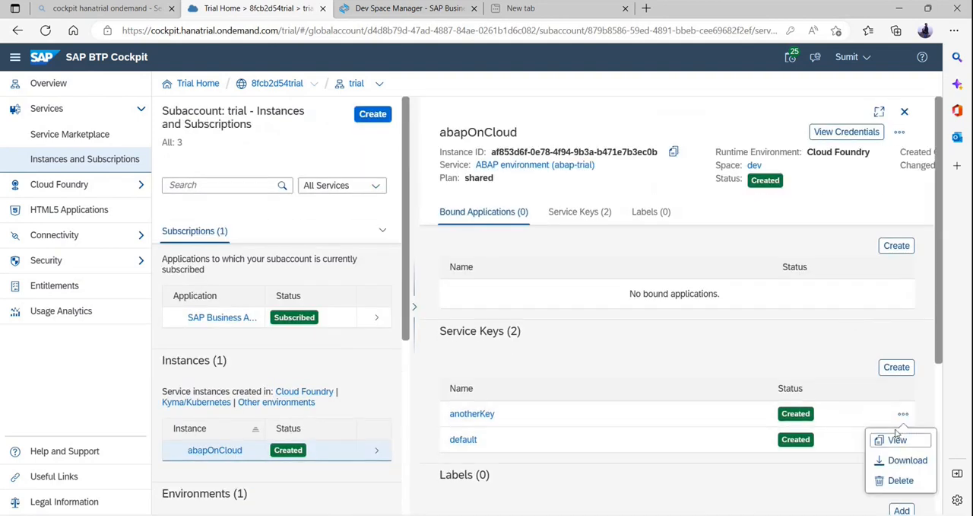
left_click(894, 437)
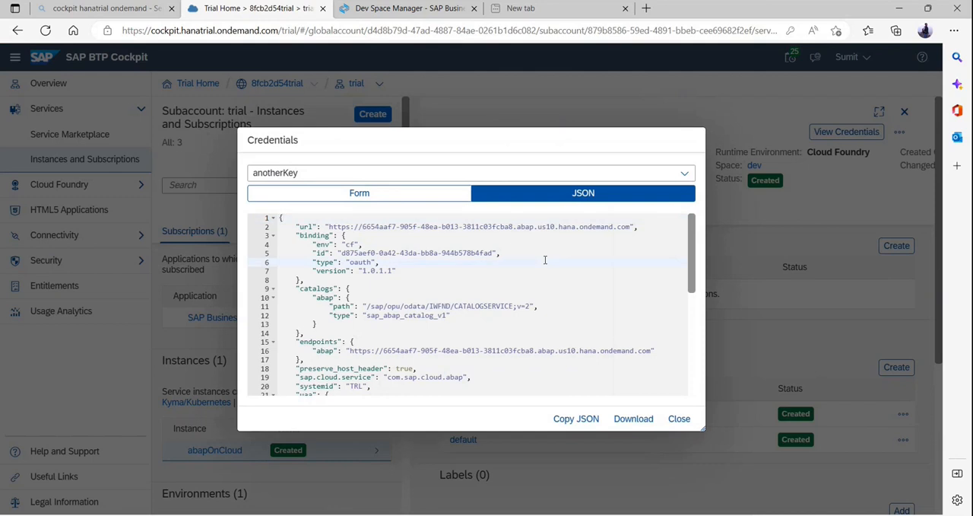
Read through the anotherKey JSON credentials and highlight the systemid value.
scroll(545, 260, "down", 2)
scroll(545, 260, "down", 3)
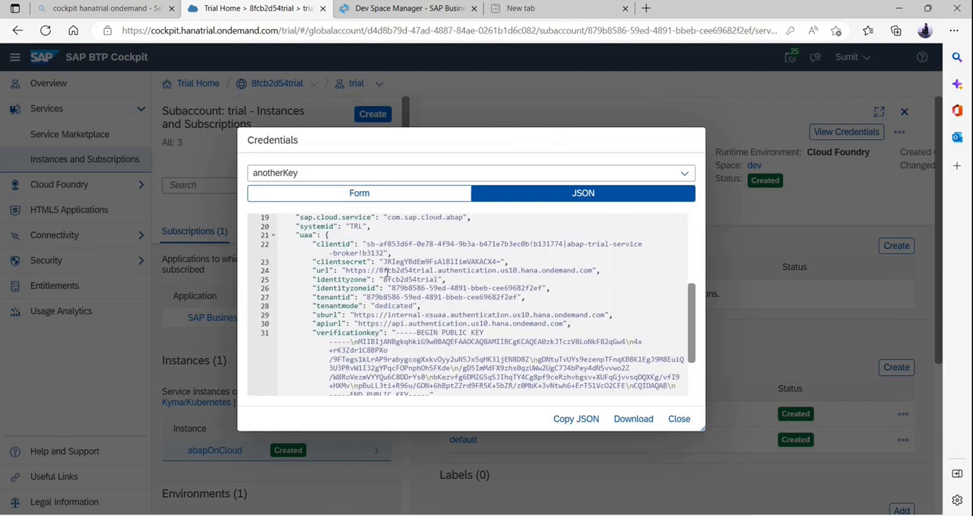
scroll(396, 304, "up", 3)
scroll(403, 320, "up", 1)
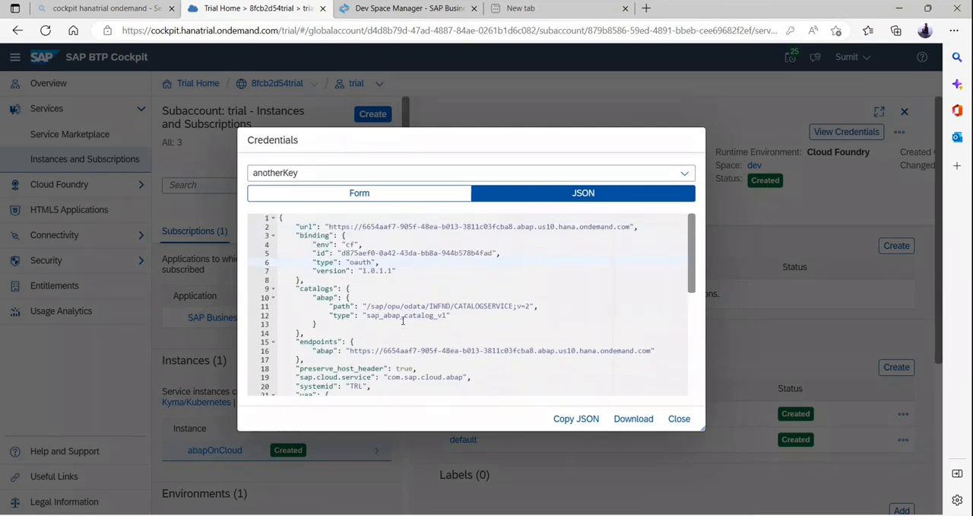
scroll(403, 320, "down", 3)
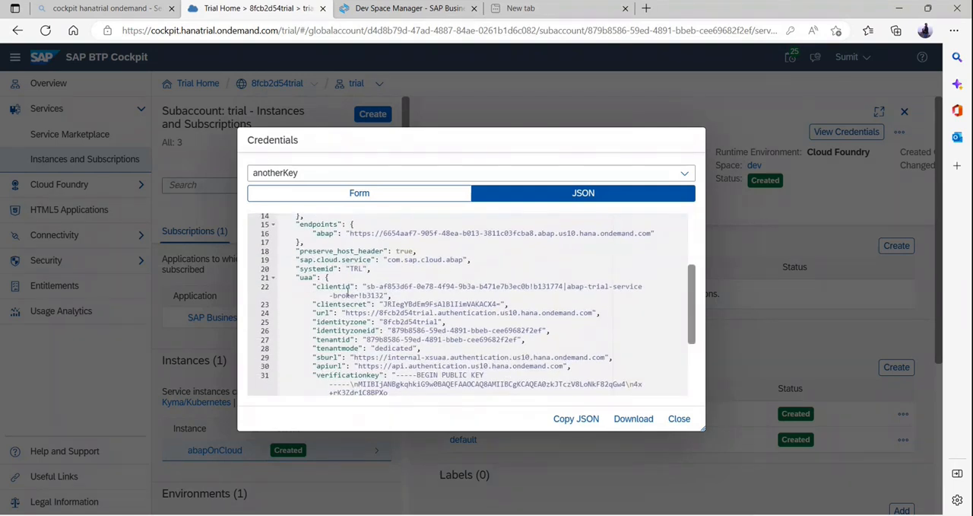
double_click(355, 268)
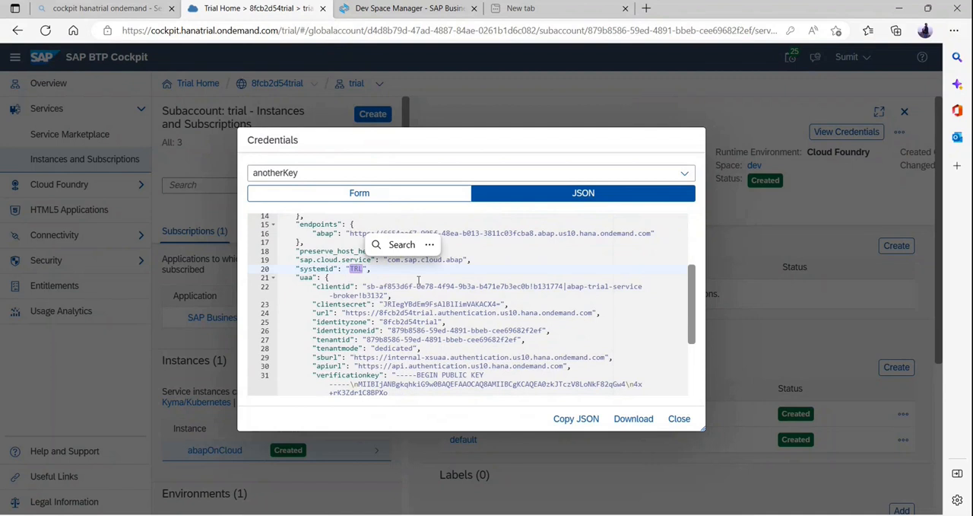
left_click(374, 274)
left_click_drag(349, 269, 330, 278)
Switch to the Book2 workbook in Excel to point out the X1D development system in cell I48, and return to the BTP Cockpit.
mouse_move(381, 508)
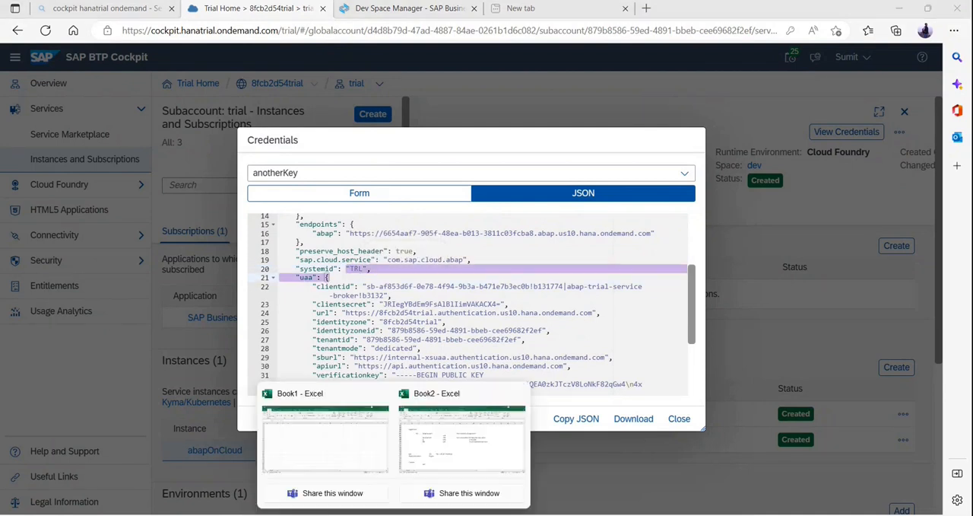
left_click(420, 456)
left_click(319, 336)
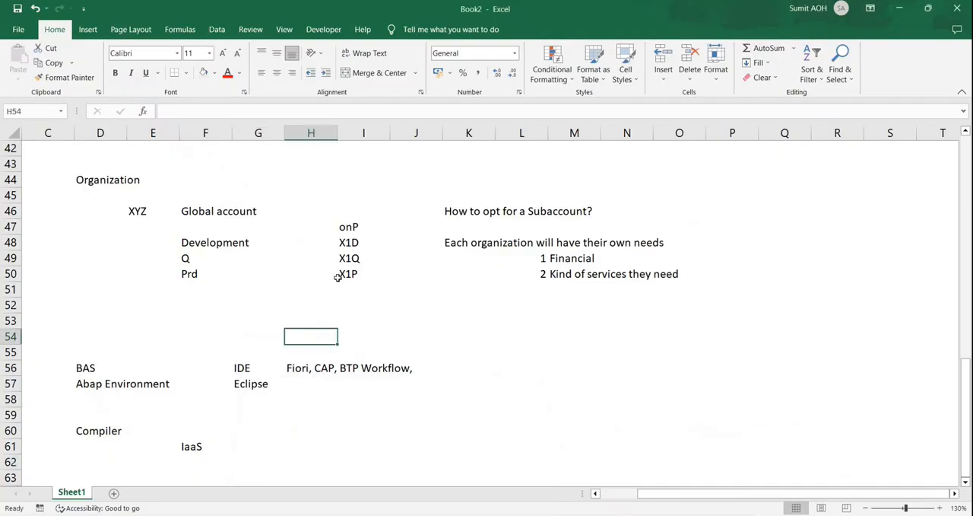
left_click(349, 246)
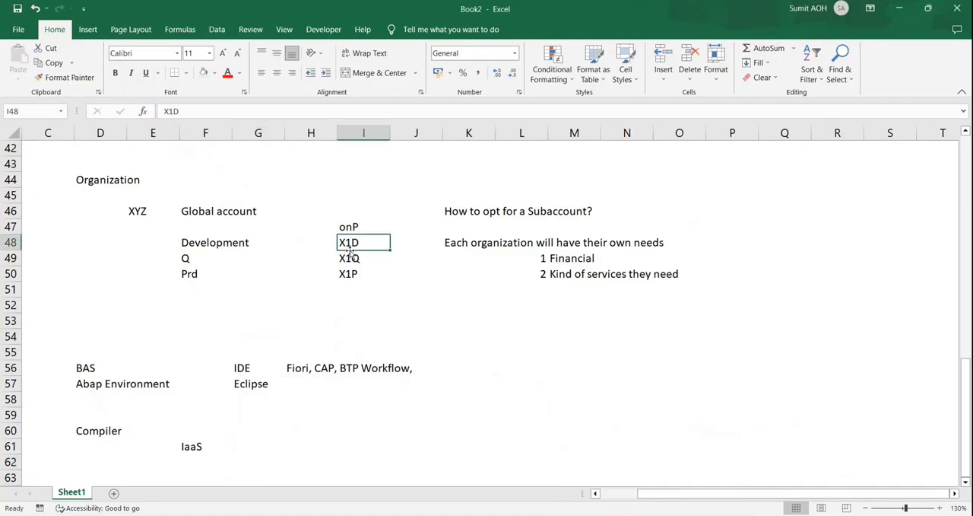
left_click(900, 13)
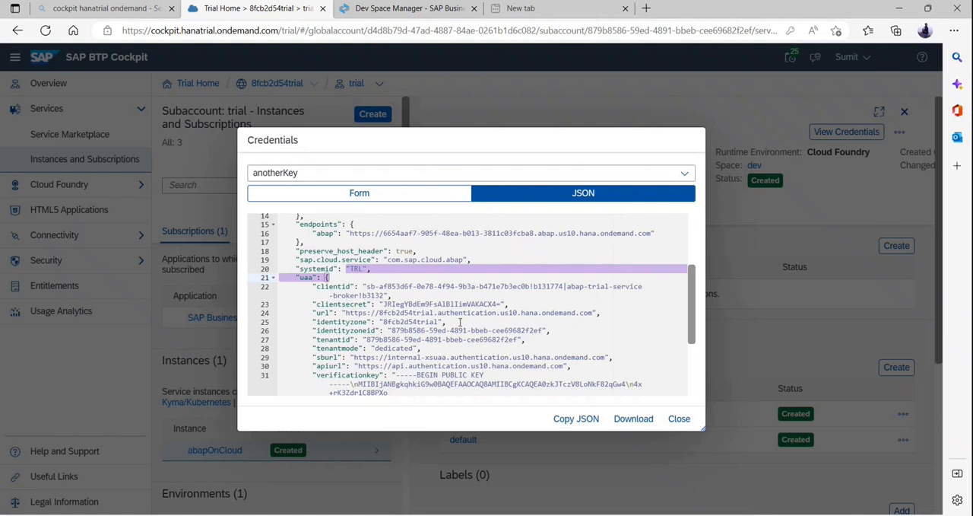
Examine the systemid and the uaa section's client secret, URL and tenant ID fields in the anotherKey credentials.
double_click(357, 270)
left_click_drag(455, 315, 451, 312)
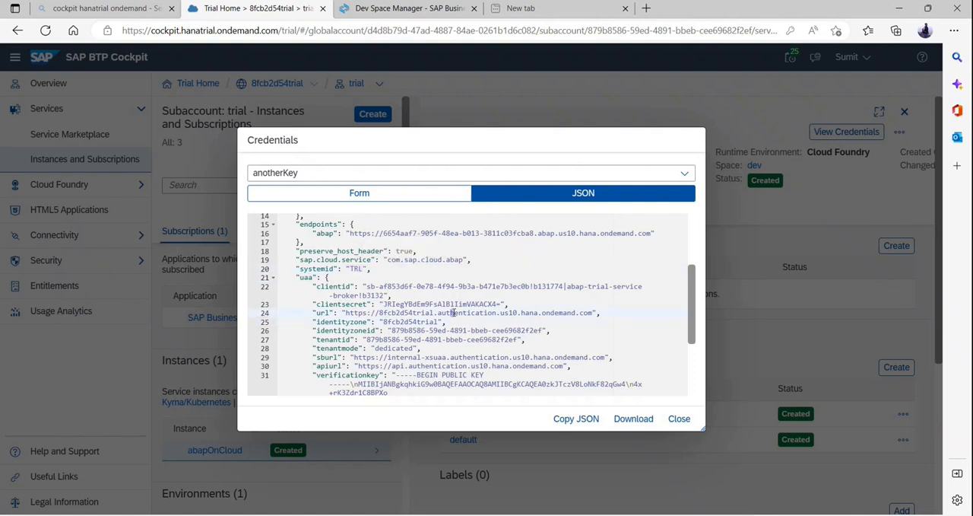
left_click(395, 304)
double_click(393, 314)
left_click_drag(467, 340, 472, 340)
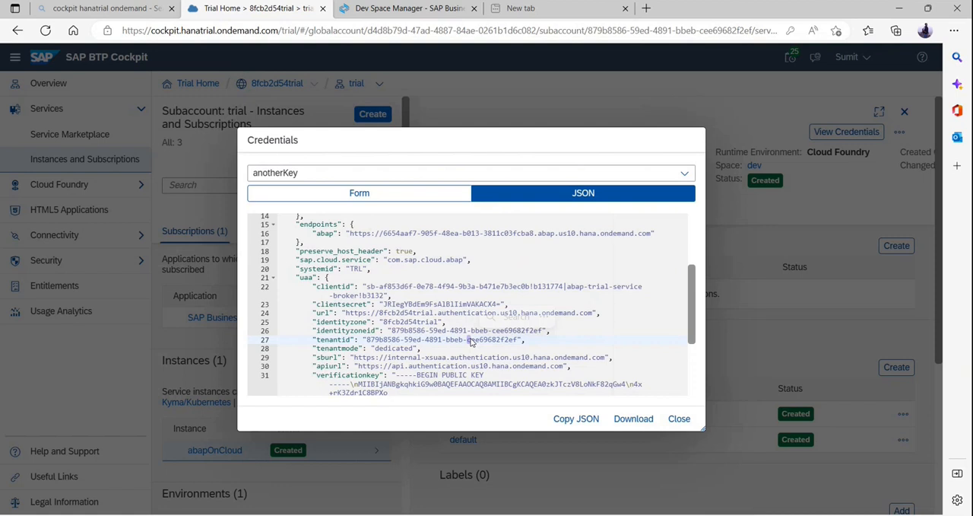
left_click(396, 304)
Examine the url and sburl values in the uaa section of the anotherKey credentials.
left_click_drag(378, 313, 625, 314)
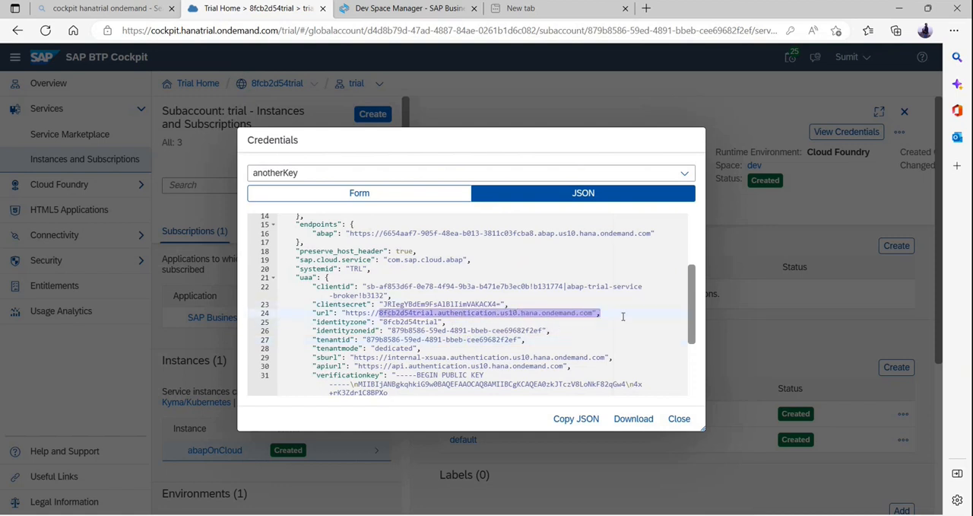
left_click(448, 357)
scroll(448, 357, "down", 2)
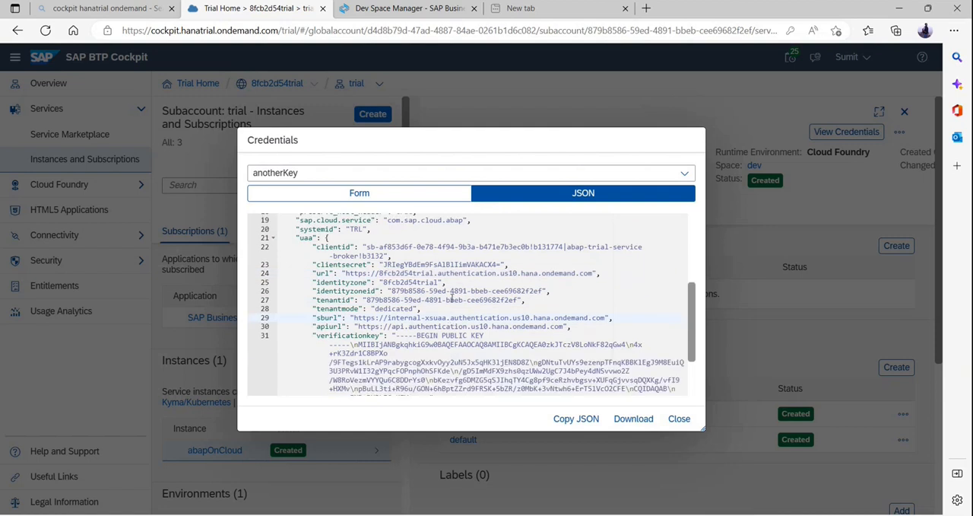
scroll(443, 276, "down", 1)
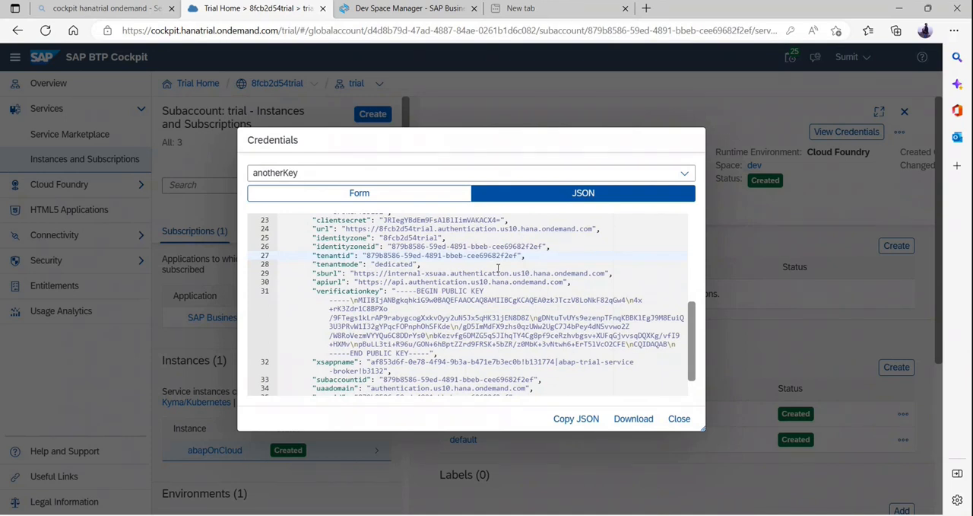
left_click(444, 275)
left_click_drag(354, 274, 447, 273)
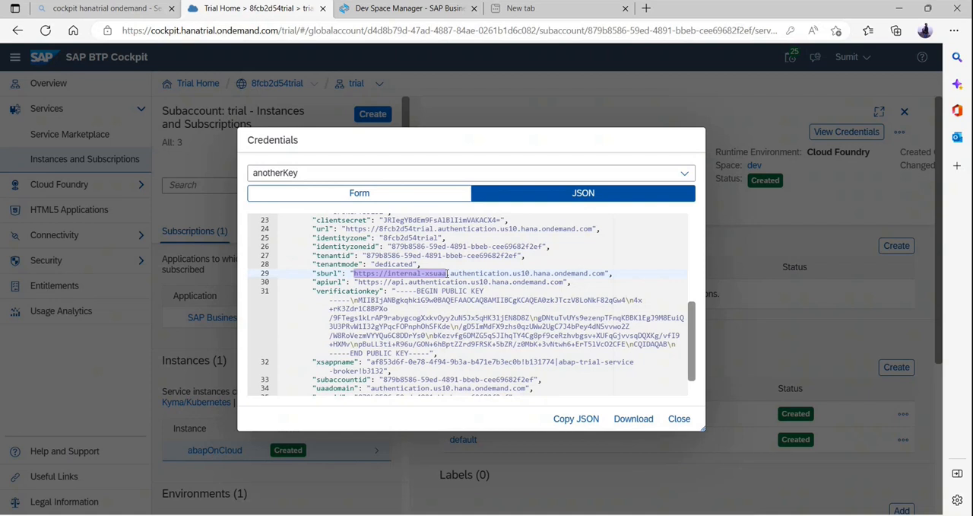
left_click_drag(448, 274, 592, 268)
left_click(610, 273)
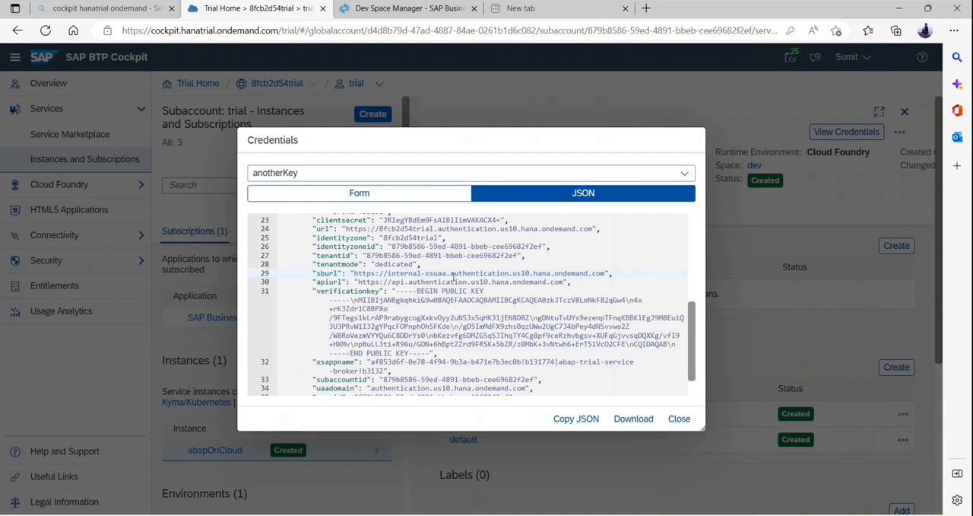
Examine the verificationkey, xsappname and credential-type fields at the end of the anotherKey credentials.
scroll(453, 277, "down", 2)
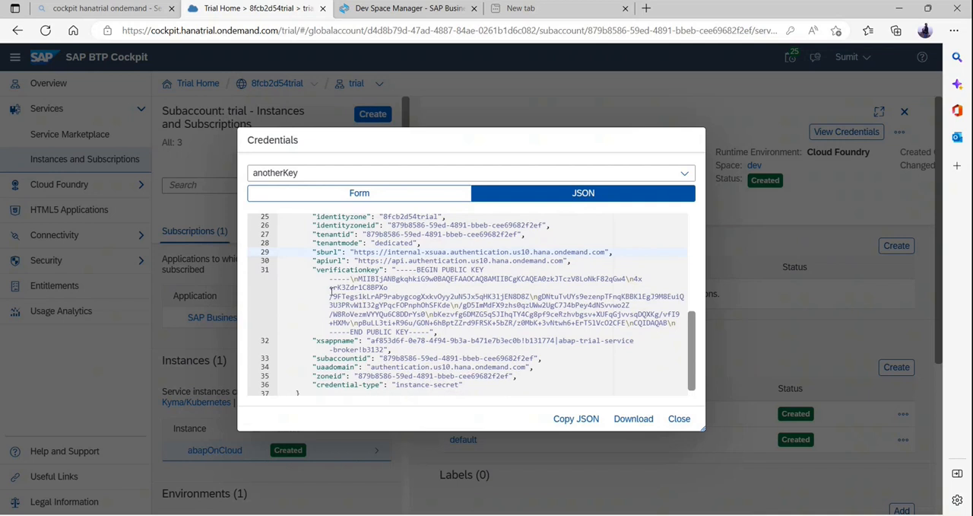
left_click_drag(329, 278, 586, 324)
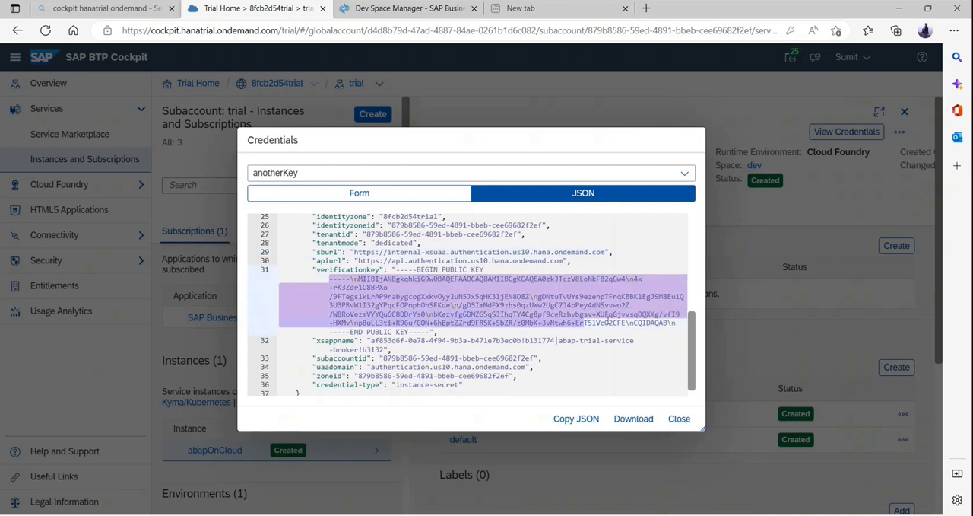
left_click(633, 330)
scroll(635, 329, "down", 1)
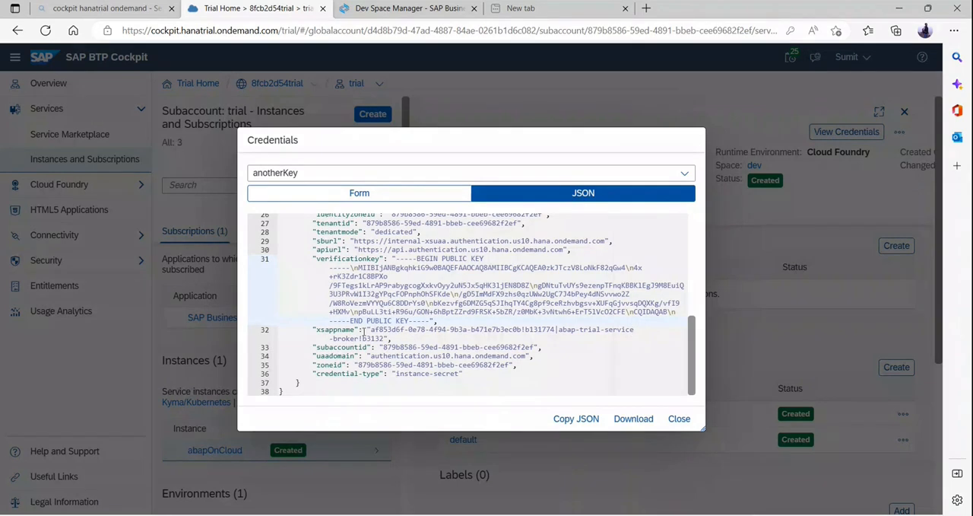
left_click_drag(366, 331, 525, 338)
left_click(514, 347)
double_click(402, 373)
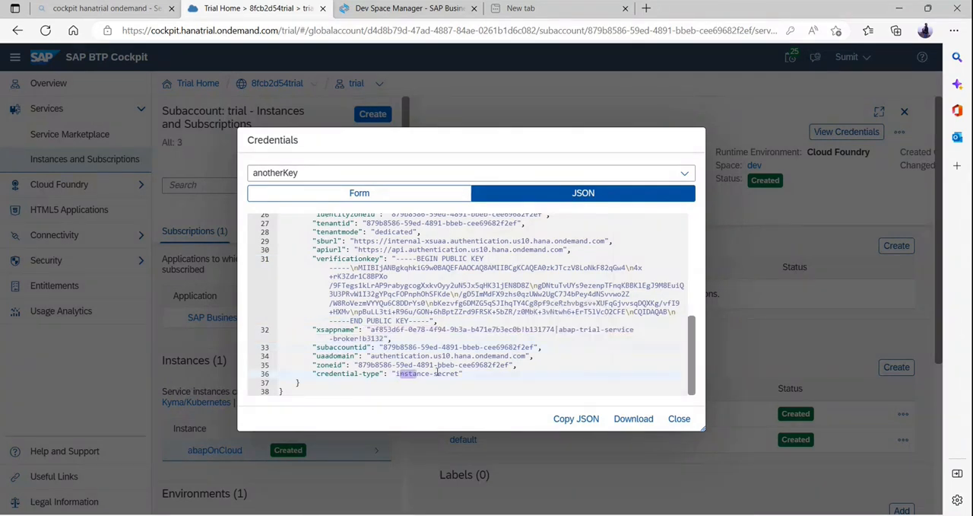
Close the credentials and download the anotherKey service key of the abapOnCloud instance.
left_click(679, 418)
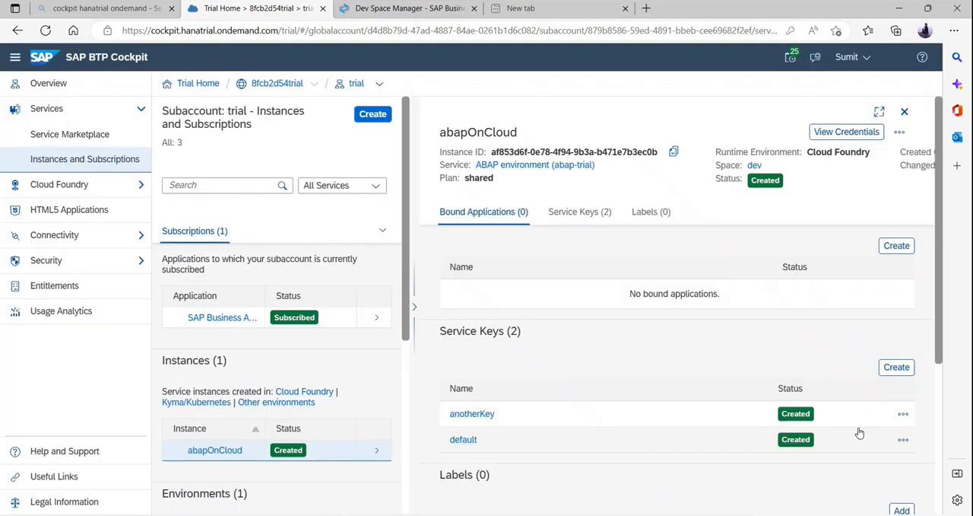
left_click(903, 414)
left_click(904, 461)
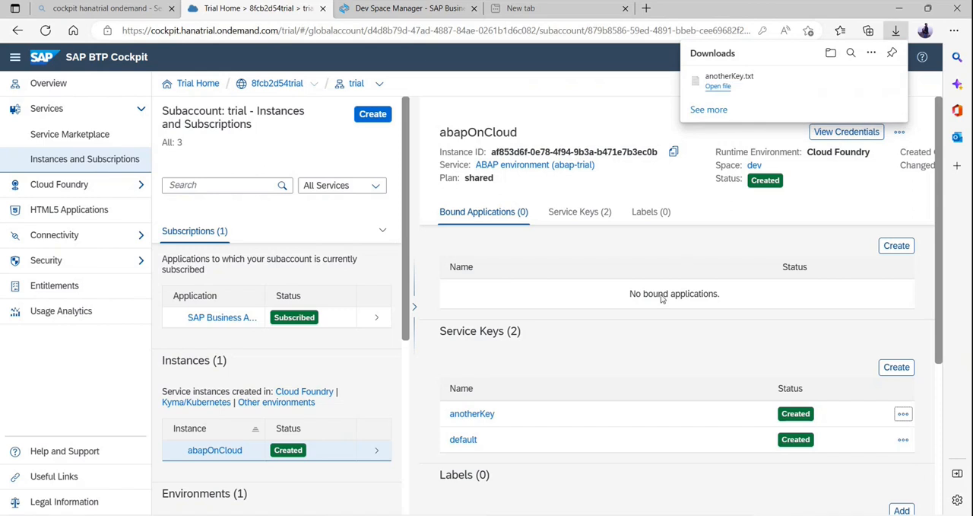
Switch to Eclipse, look over the project types available for creation, and cancel the TRL_EN_AOC logon.
left_click(365, 515)
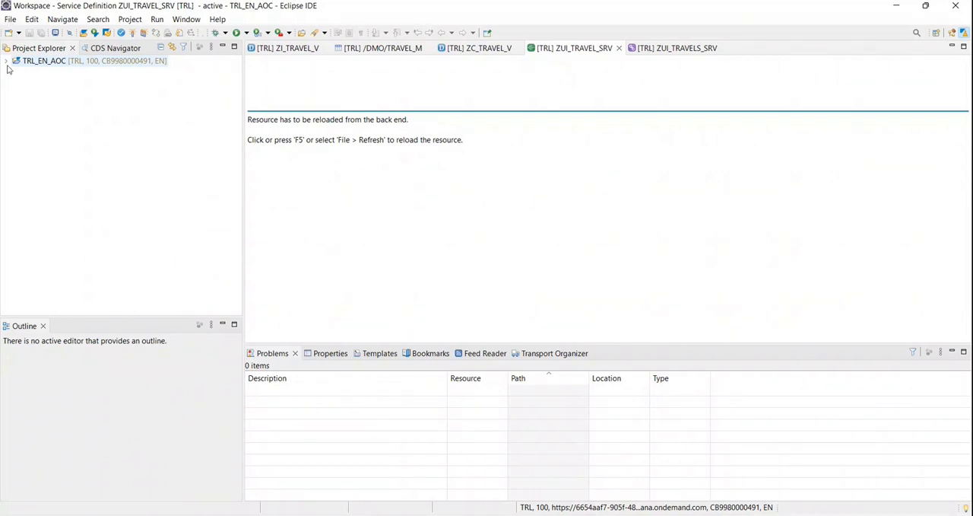
left_click(10, 19)
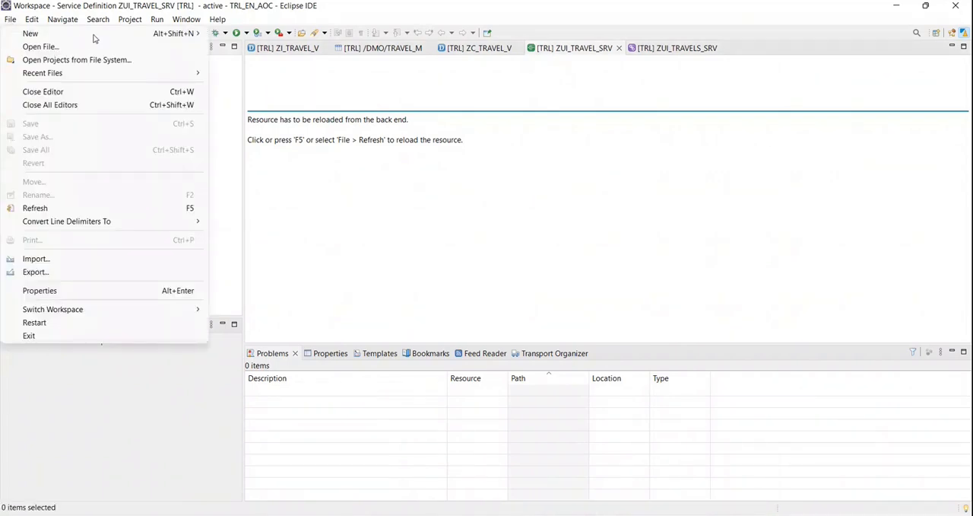
mouse_move(95, 38)
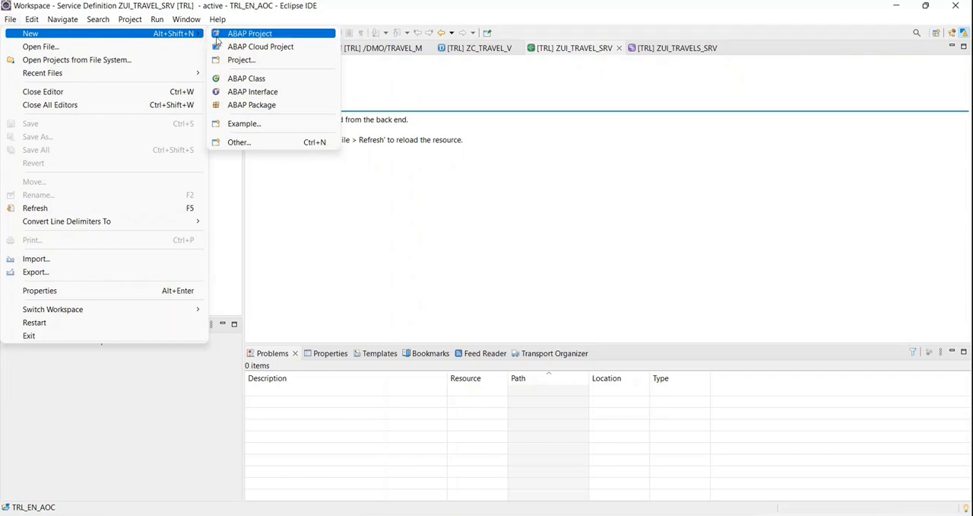
left_click(325, 271)
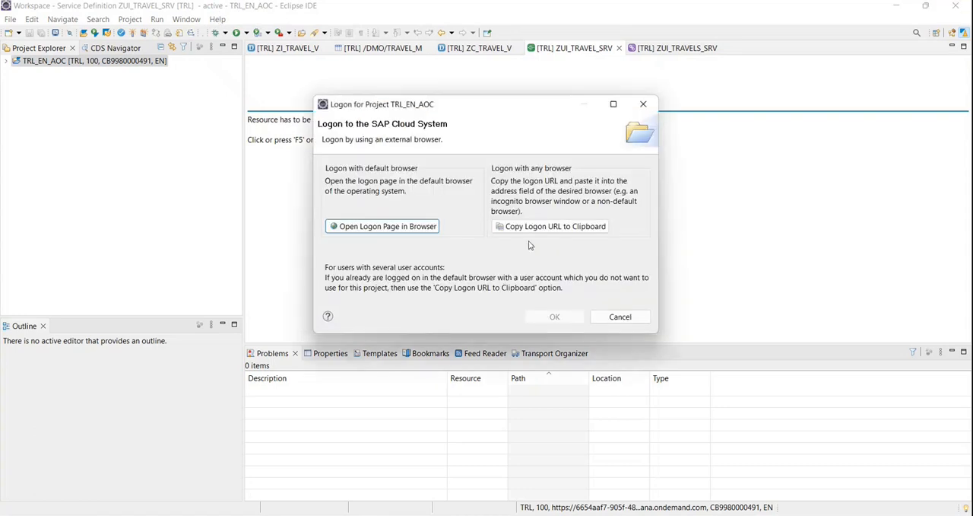
left_click(620, 316)
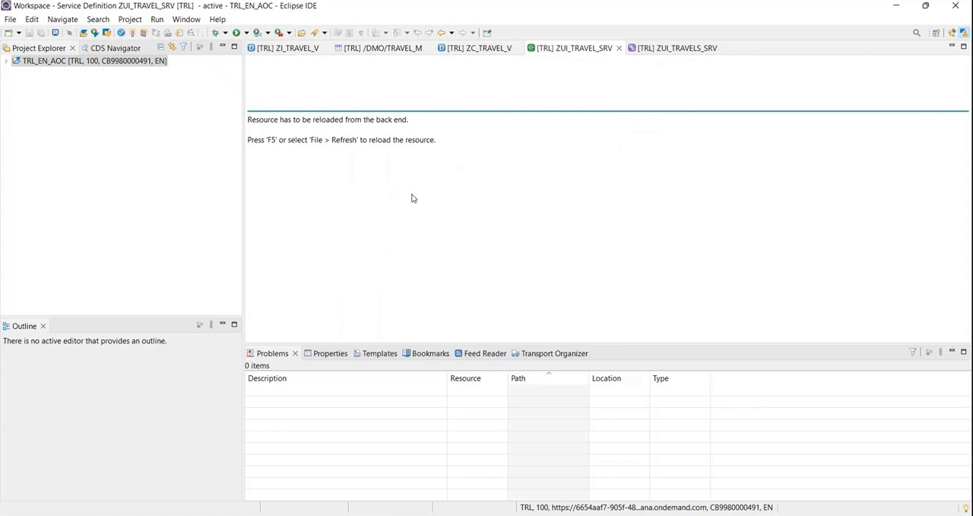
Open Eclipse's Install New Software dialog.
left_click(187, 22)
left_click(188, 22)
left_click(218, 21)
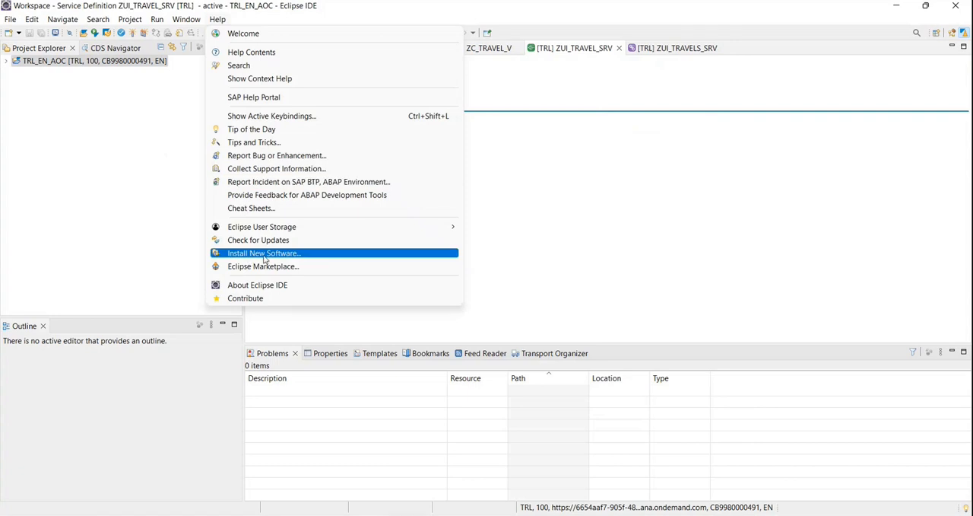
left_click(264, 256)
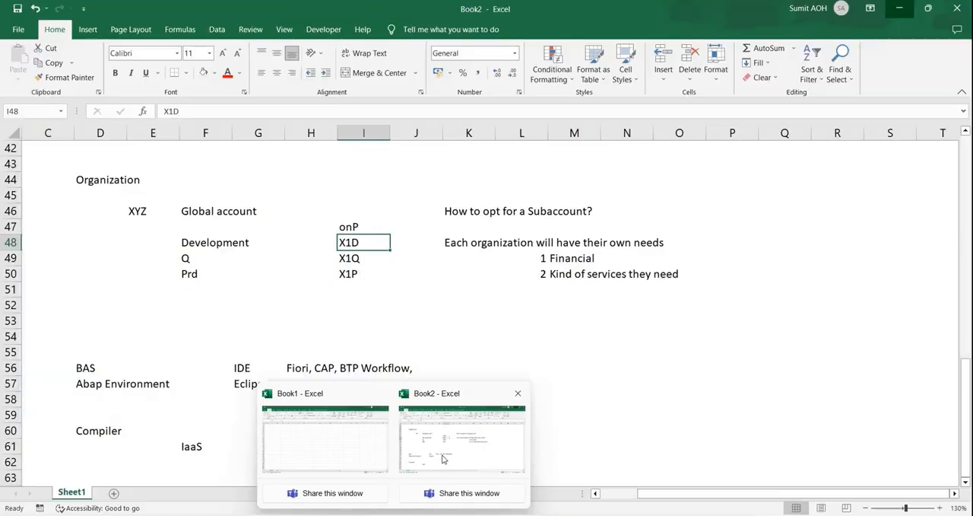
Switch to the Book2 workbook in Excel and enter 1 in D63 and "Eclipse installation" in E63.
left_click(461, 439)
left_click(169, 395)
scroll(170, 395, "down", 2)
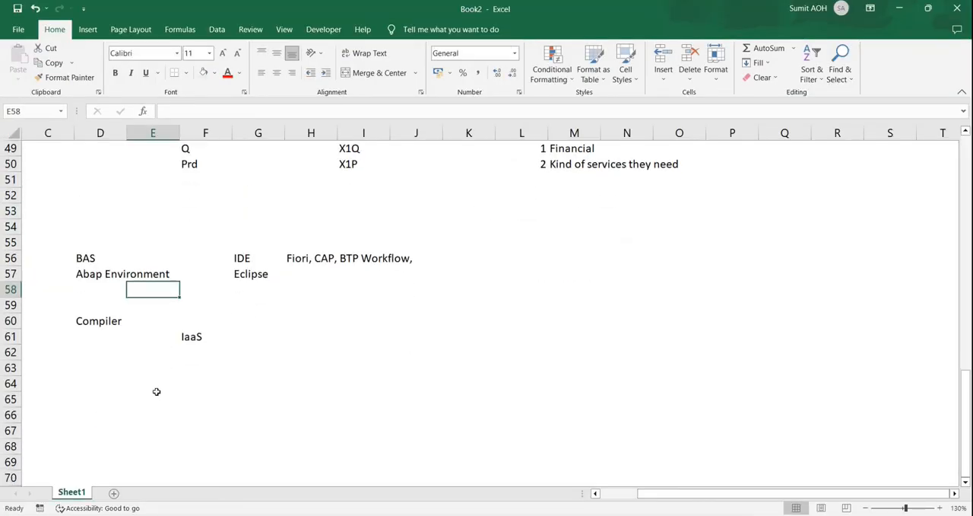
left_click(118, 366)
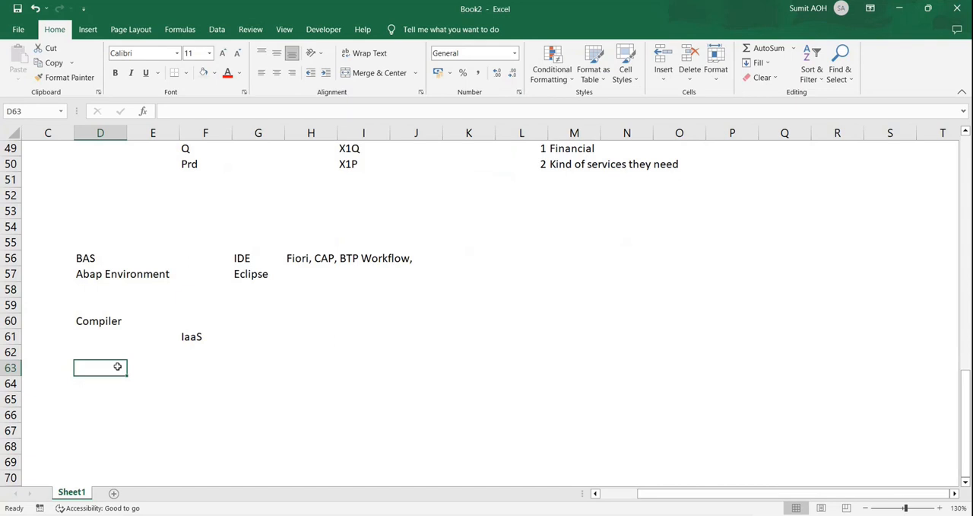
type("E")
key("Escape")
key("Right")
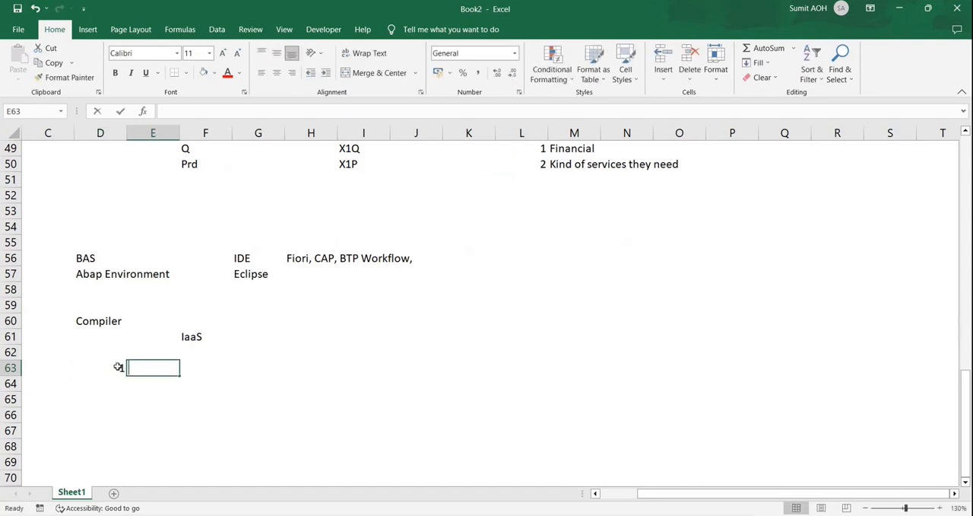
type("Ecl")
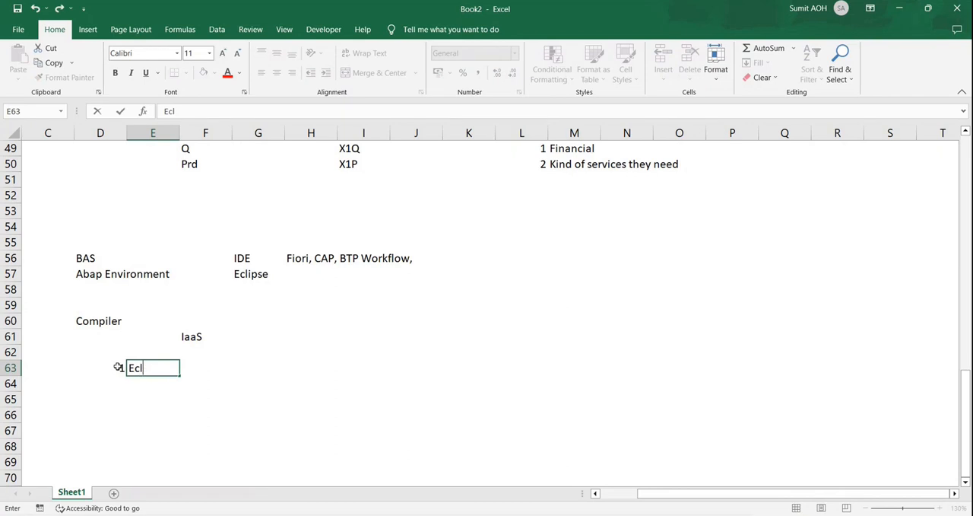
type("oipse install")
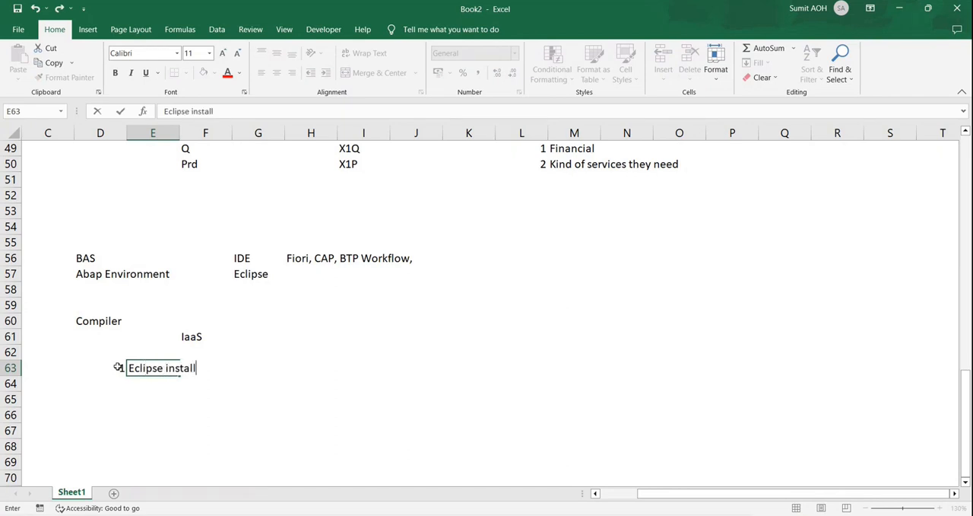
type("ation")
key("Return")
Enter 2 in D64 and "ADT Preparation" in E64, and return to the Install dialog in Eclipse.
type("2")
key("Tab")
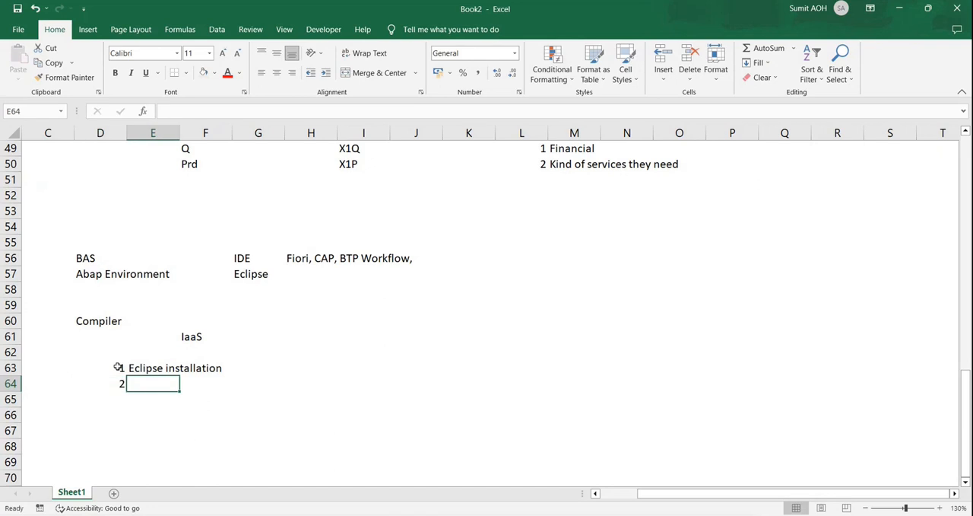
type("ADT ")
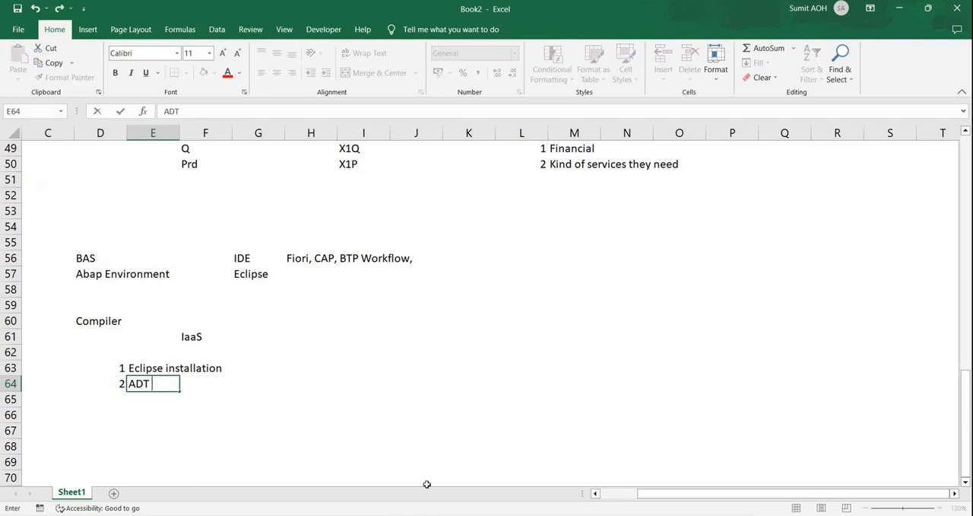
type("Preparation")
key("Return")
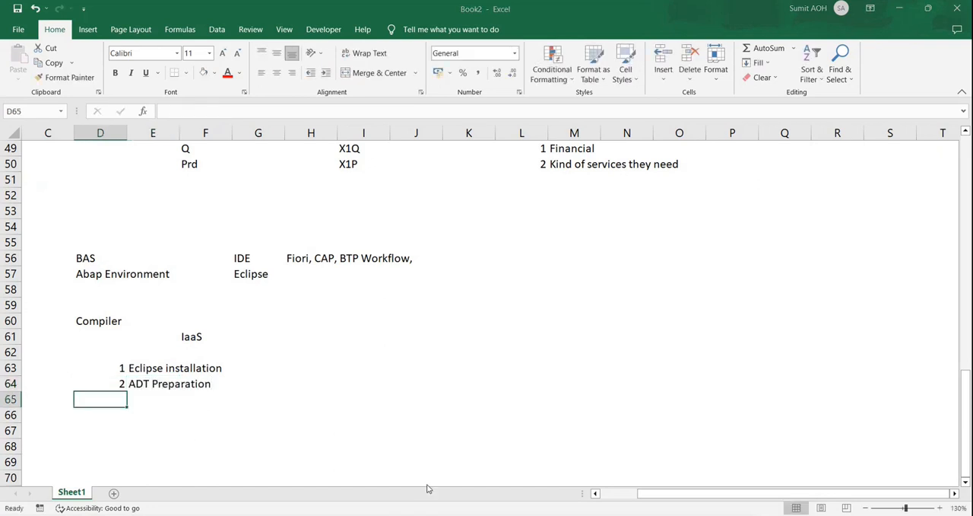
key("alt+Tab")
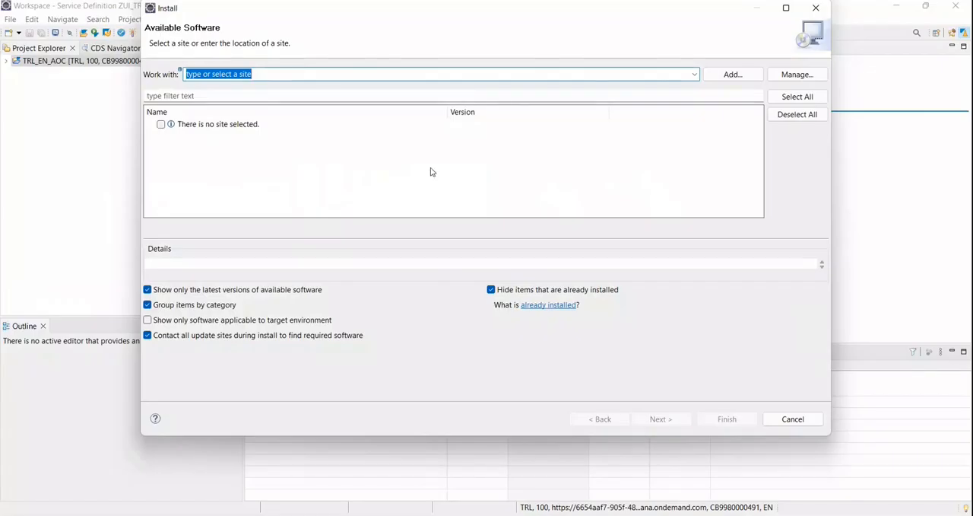
left_click(729, 75)
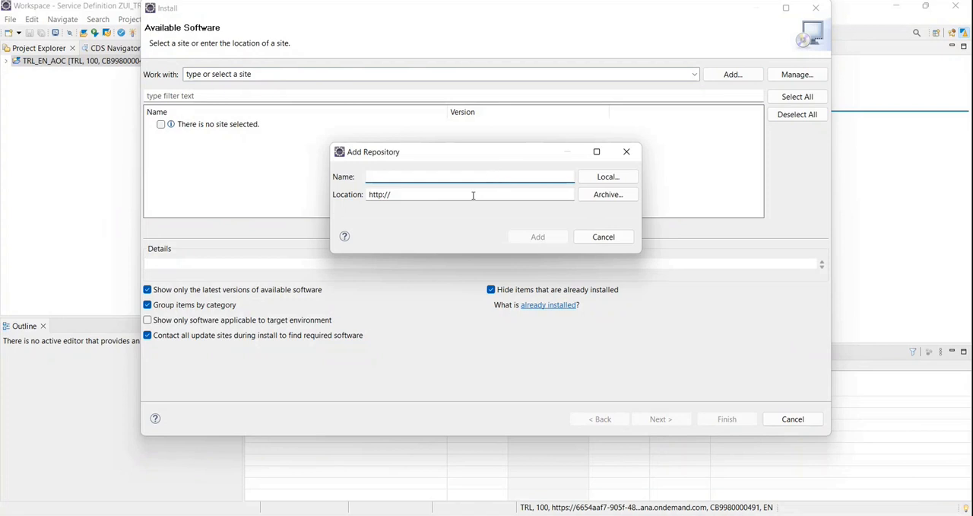
left_click(473, 196)
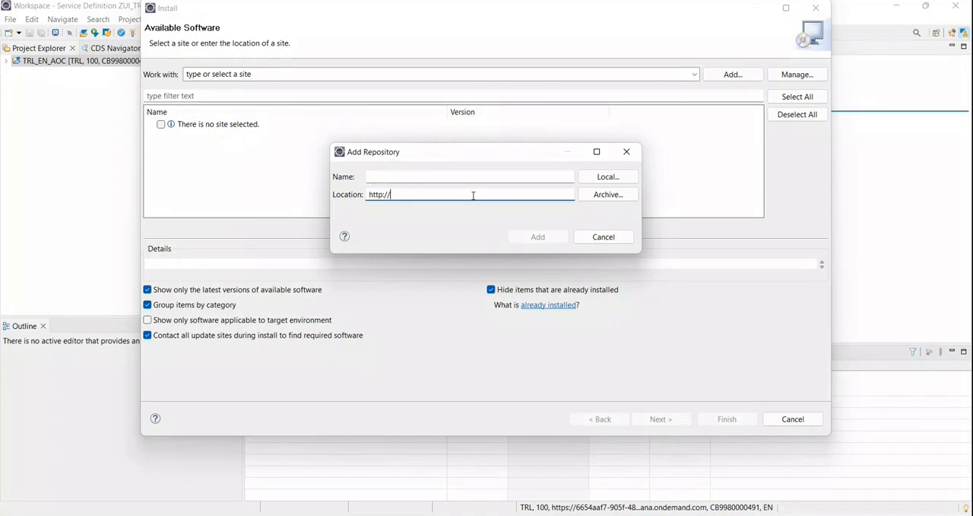
left_click(592, 241)
left_click(694, 74)
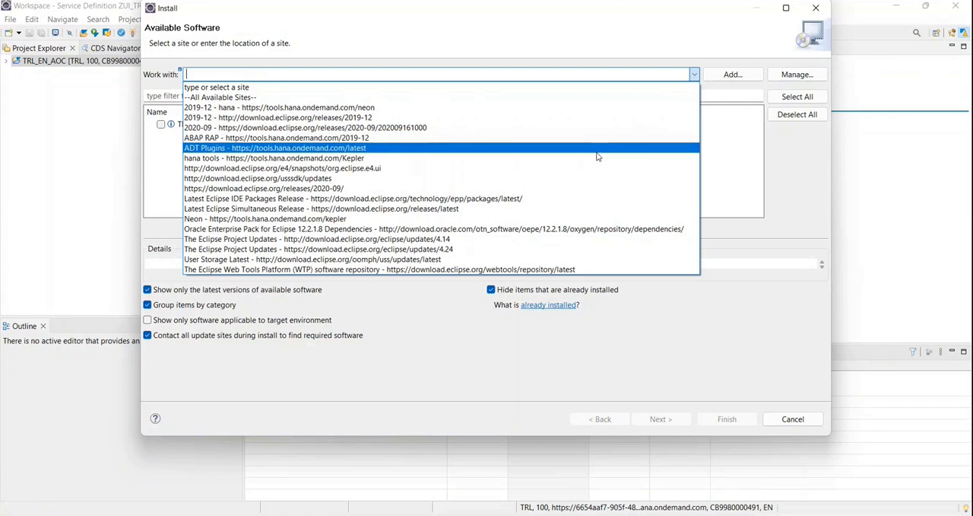
left_click(597, 152)
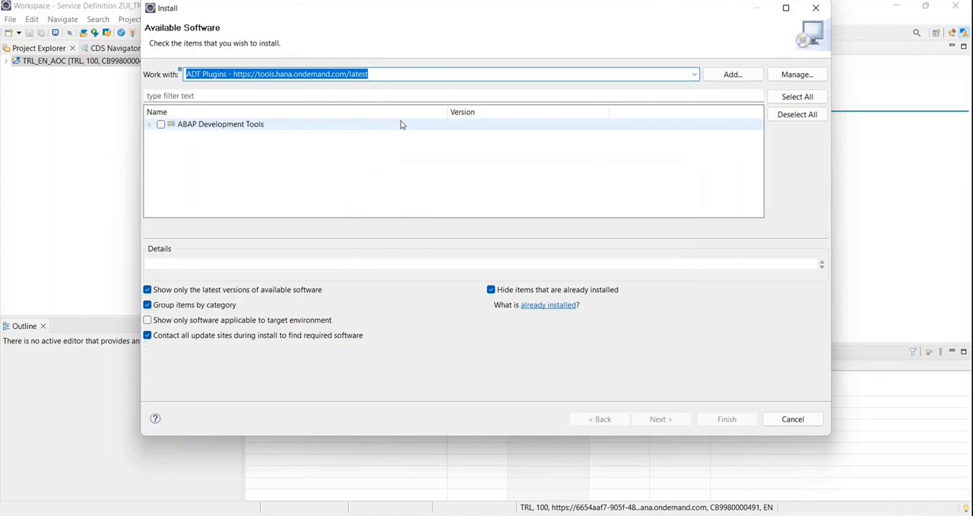
left_click(192, 128)
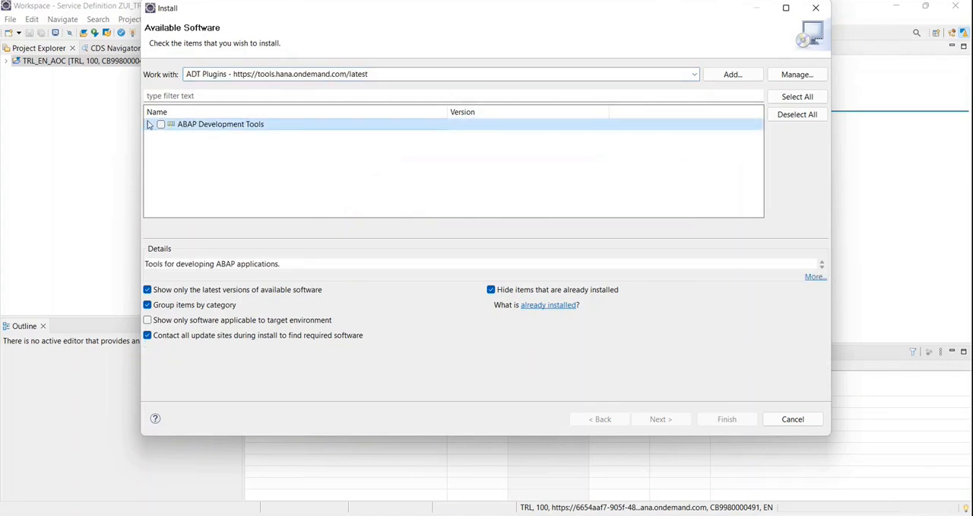
left_click(150, 124)
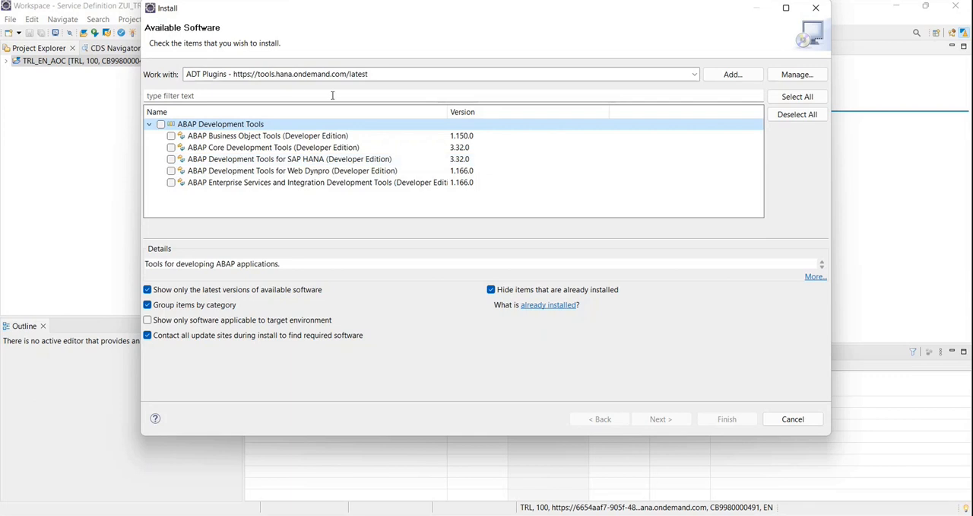
left_click(234, 75)
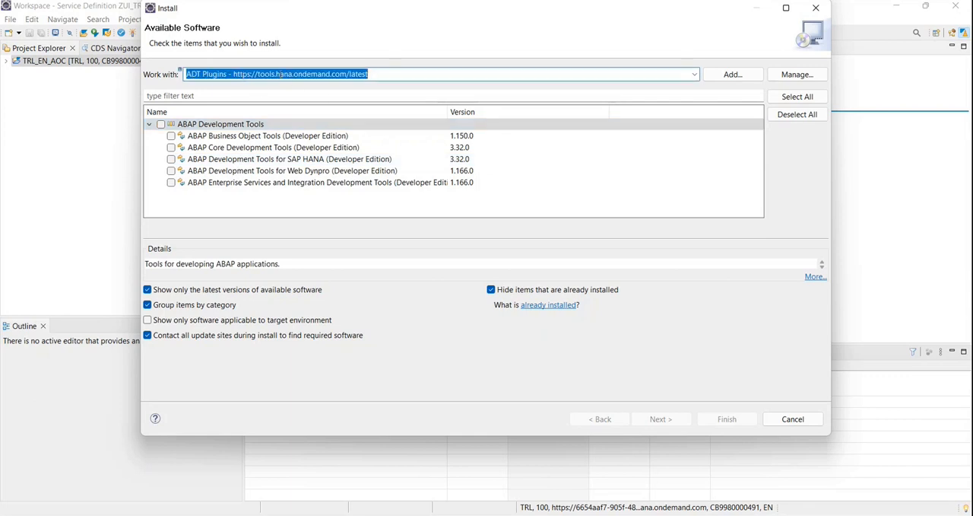
left_click(282, 73)
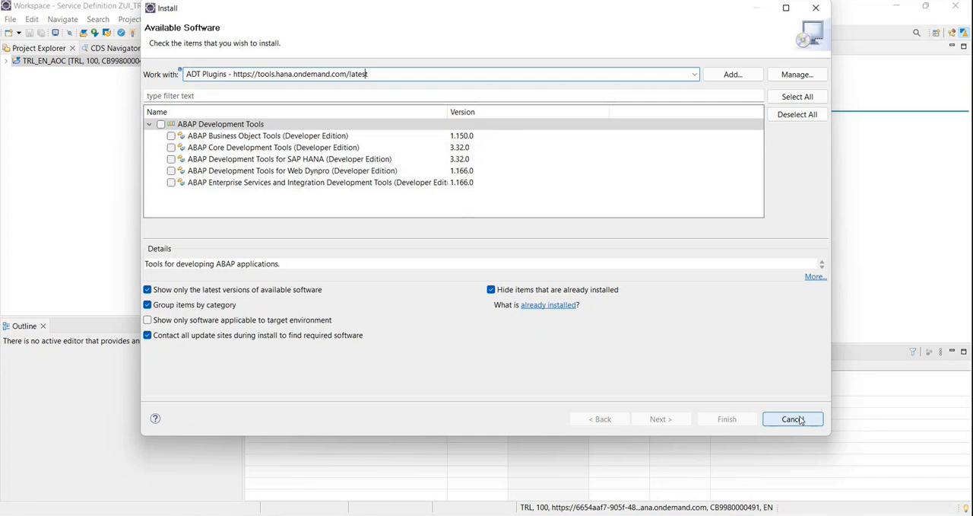
Mark the whole ABAP Development Tools category for installation, then cancel the Install dialog.
left_click(162, 124)
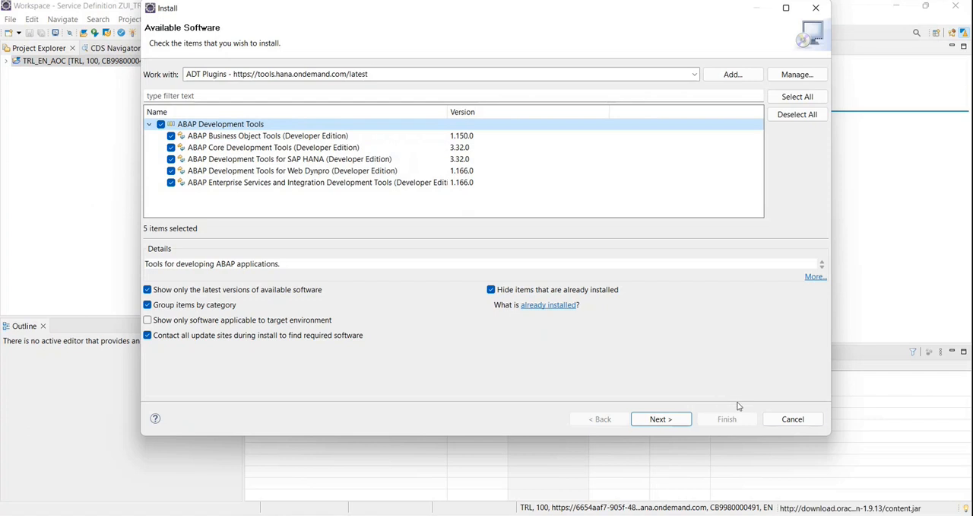
left_click(791, 418)
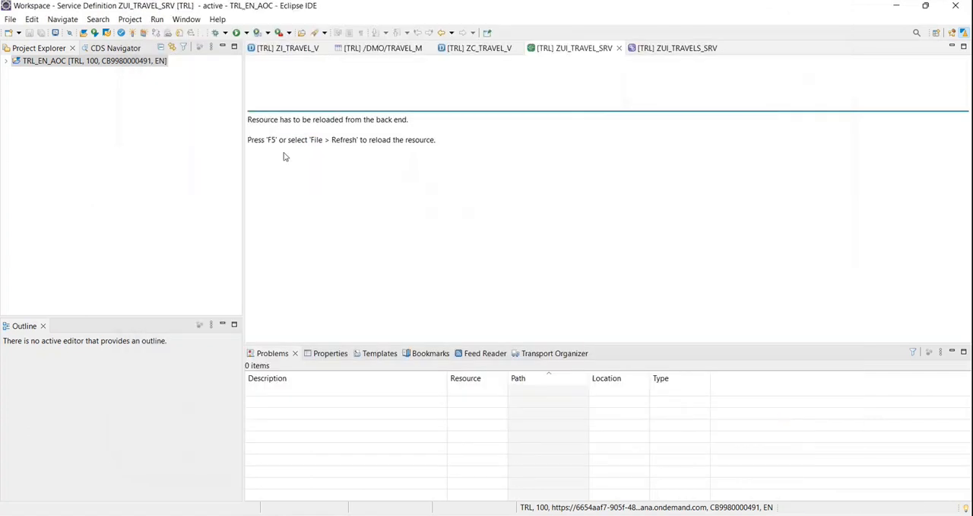
left_click(102, 63)
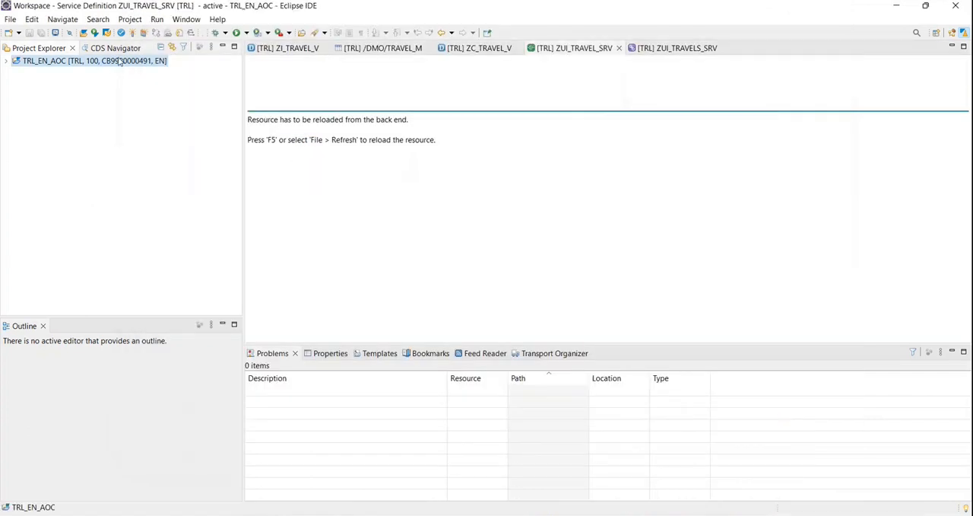
Switch to the Teams meeting, admit the guest waiting in the lobby, and return to Eclipse.
key("alt+Tab")
key("alt+Tab")
key("alt+Tab")
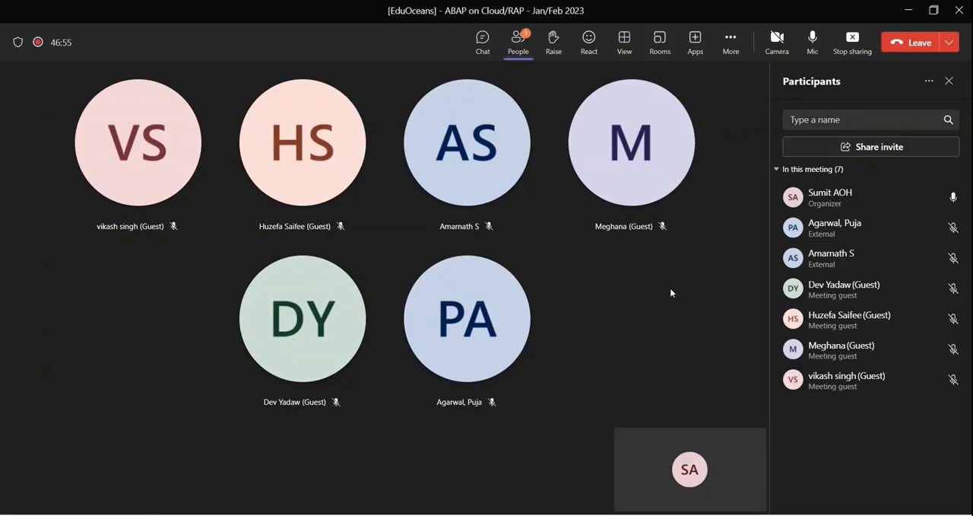
left_click(523, 52)
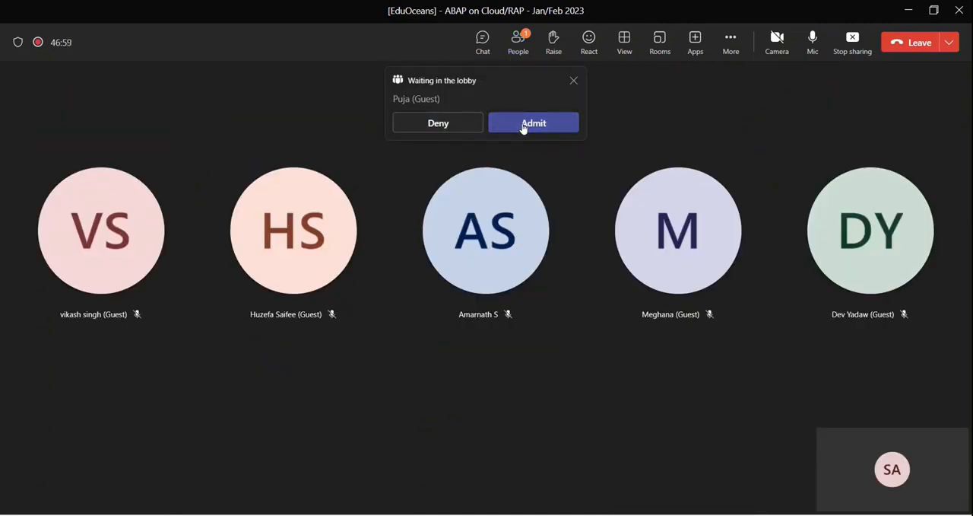
left_click(523, 124)
left_click(521, 45)
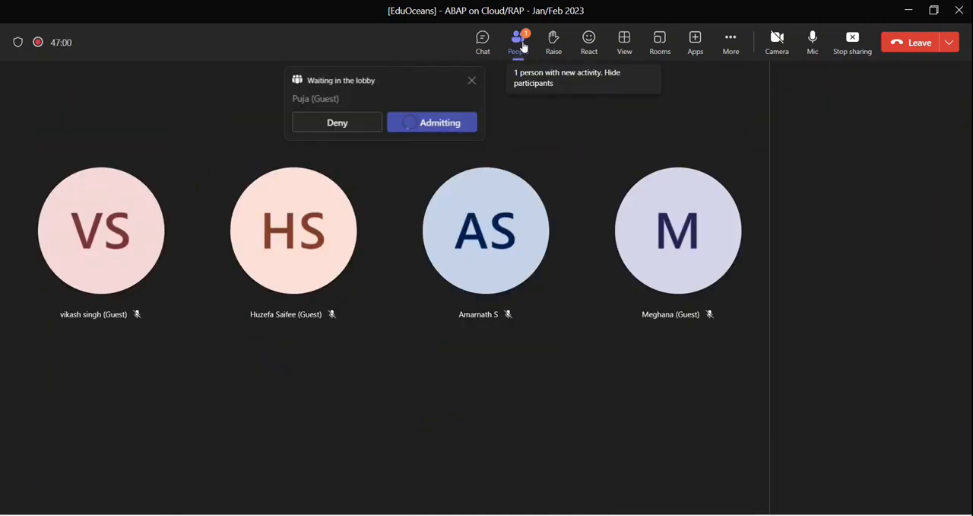
key("alt+Tab")
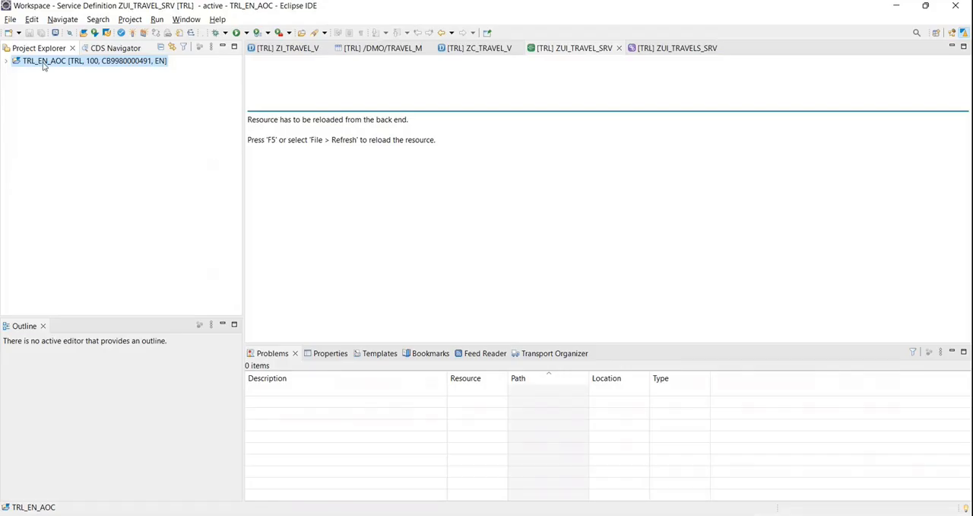
Open the ABAP perspective from the full list of perspectives.
left_click(187, 19)
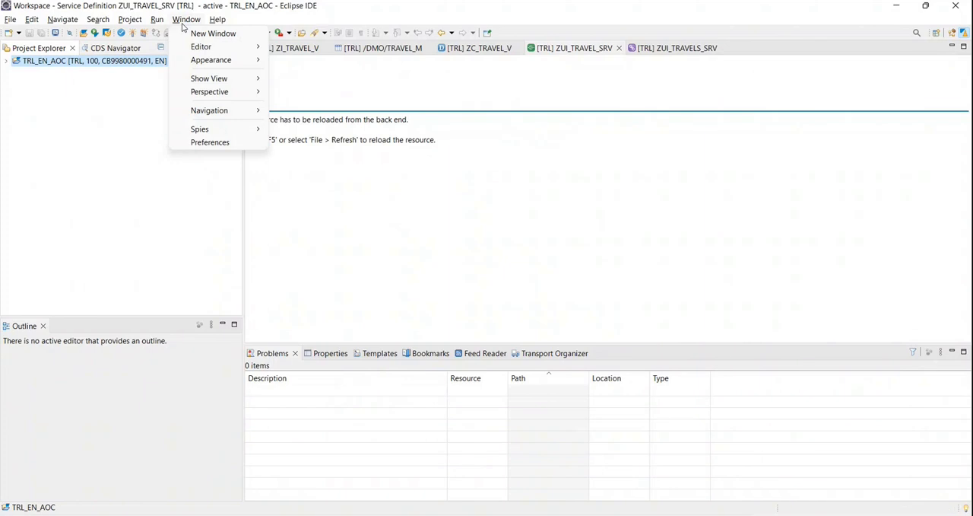
mouse_move(226, 95)
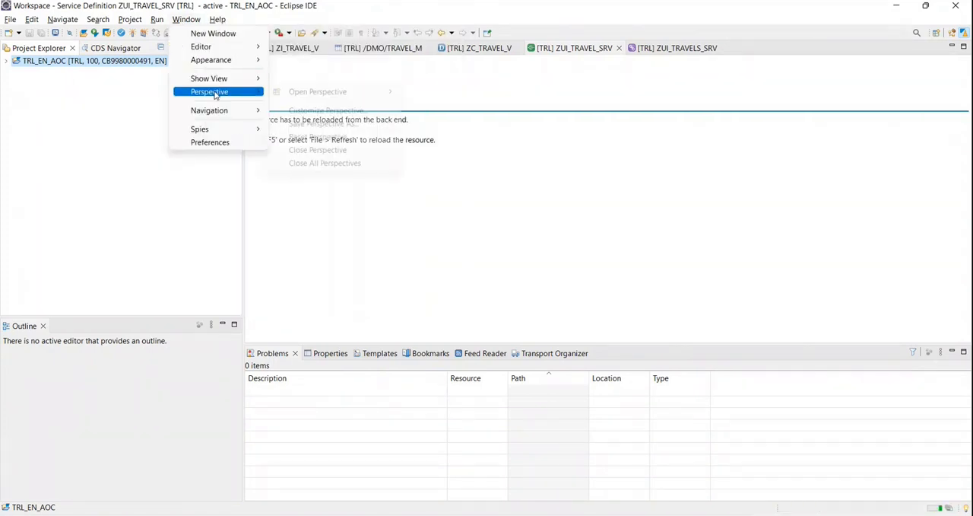
mouse_move(356, 100)
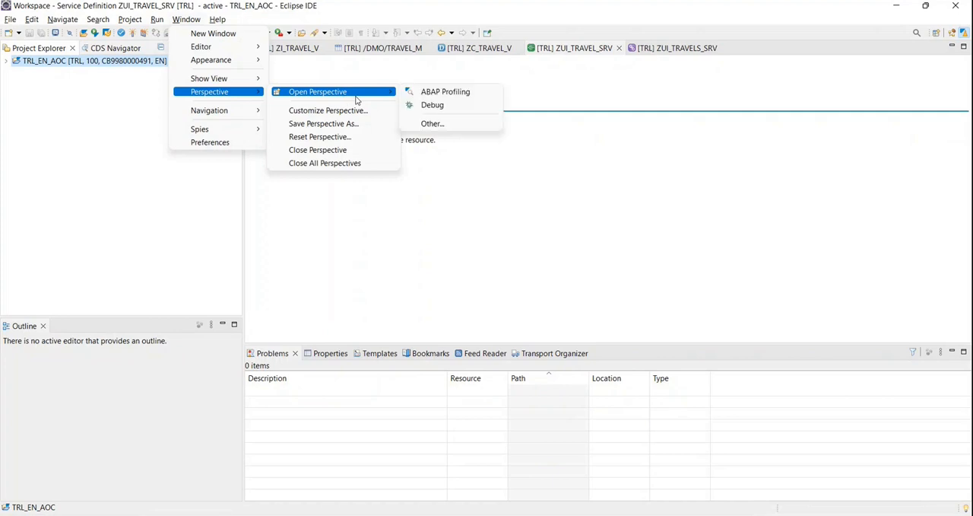
left_click(444, 125)
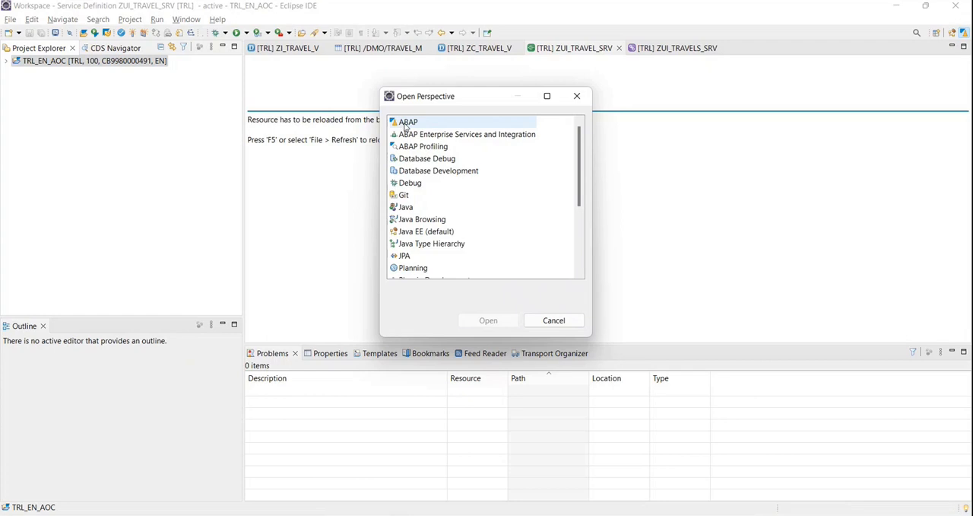
left_click(406, 126)
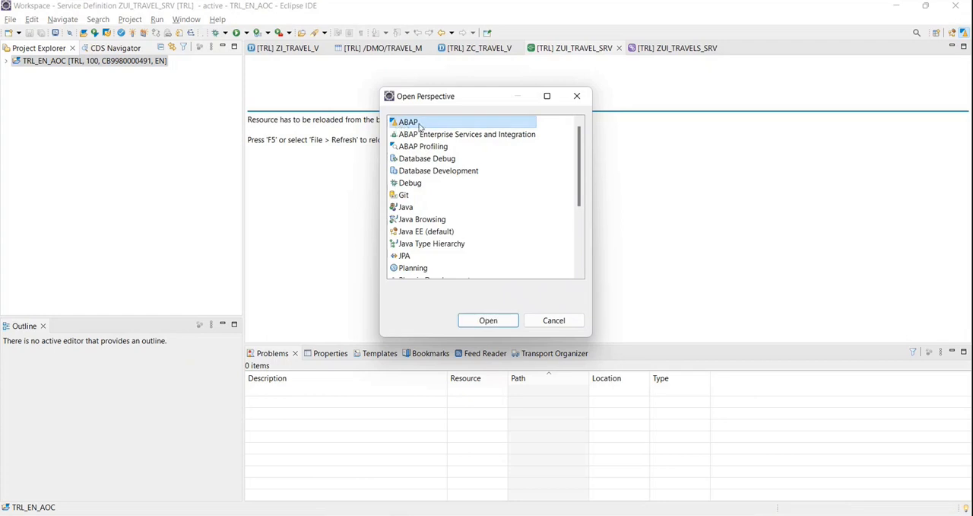
left_click(504, 326)
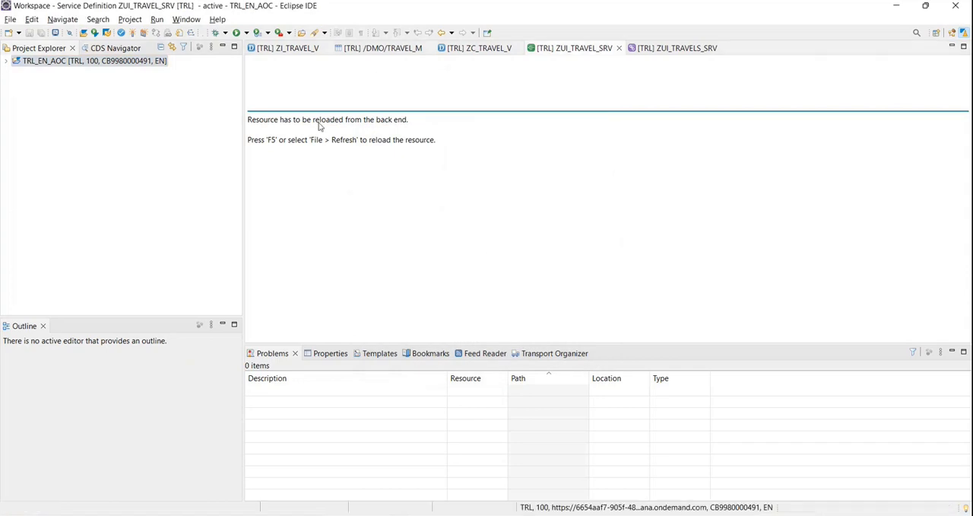
left_click(10, 19)
mouse_move(37, 35)
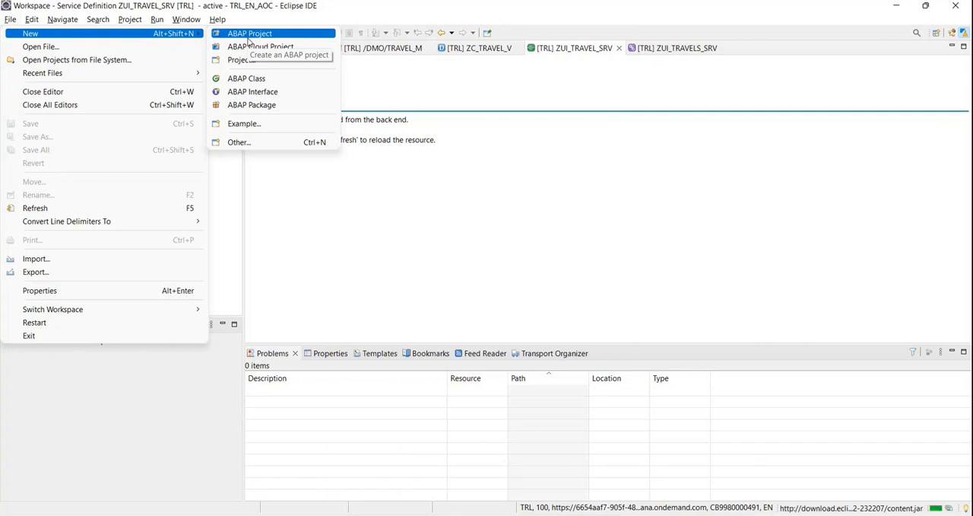
left_click(249, 36)
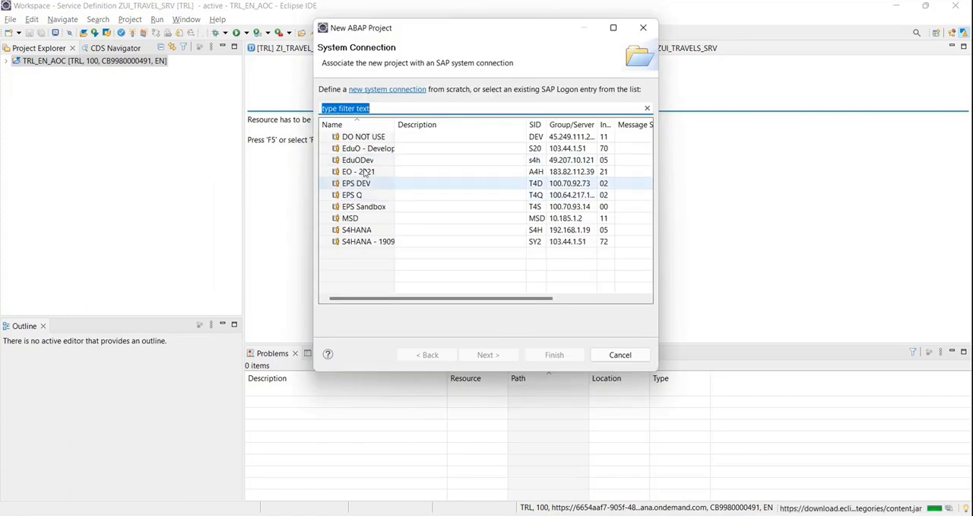
left_click(620, 354)
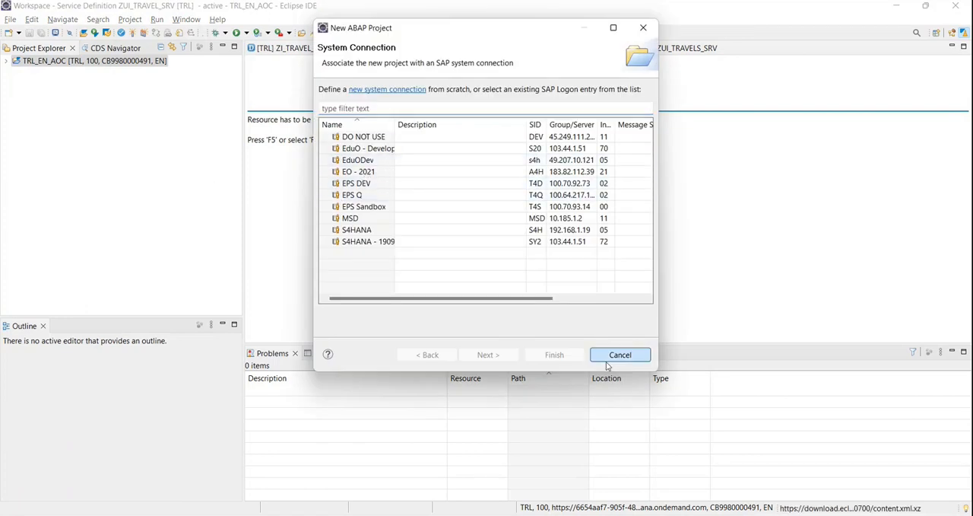
Start a new ABAP Cloud Project that connects to the SAP BTP ABAP Environment using a service key.
left_click(11, 19)
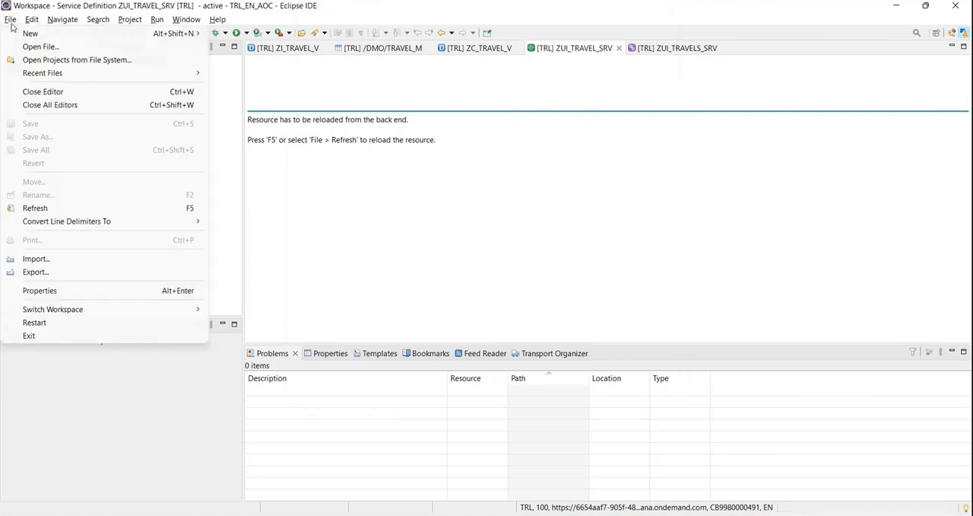
mouse_move(93, 35)
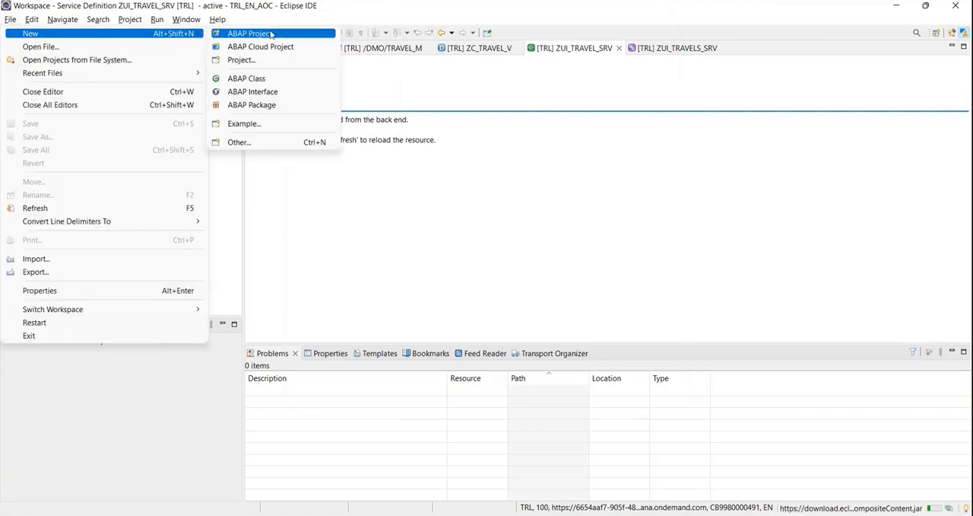
left_click(226, 51)
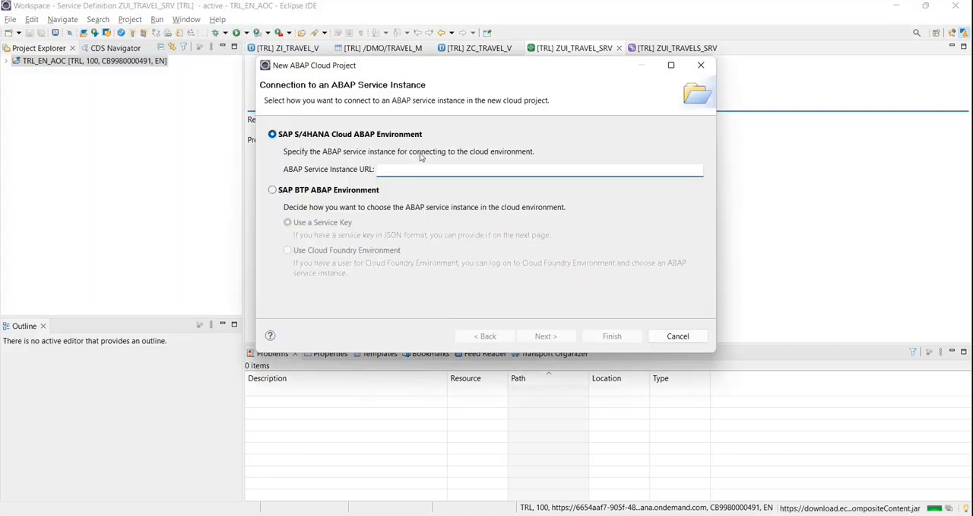
left_click(307, 190)
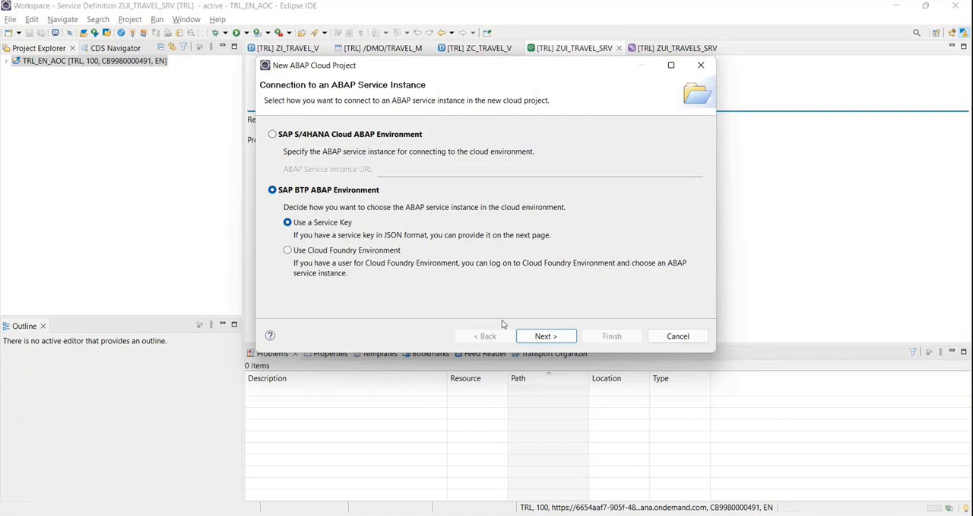
left_click(546, 336)
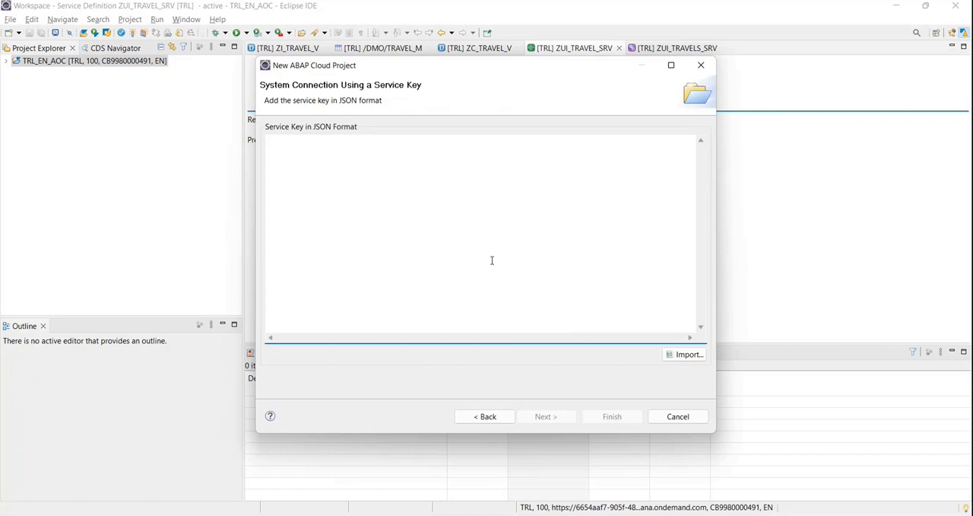
Import the JSON service key from the anotherKey file in Downloads, review its contents, and continue to the logon page.
left_click(679, 356)
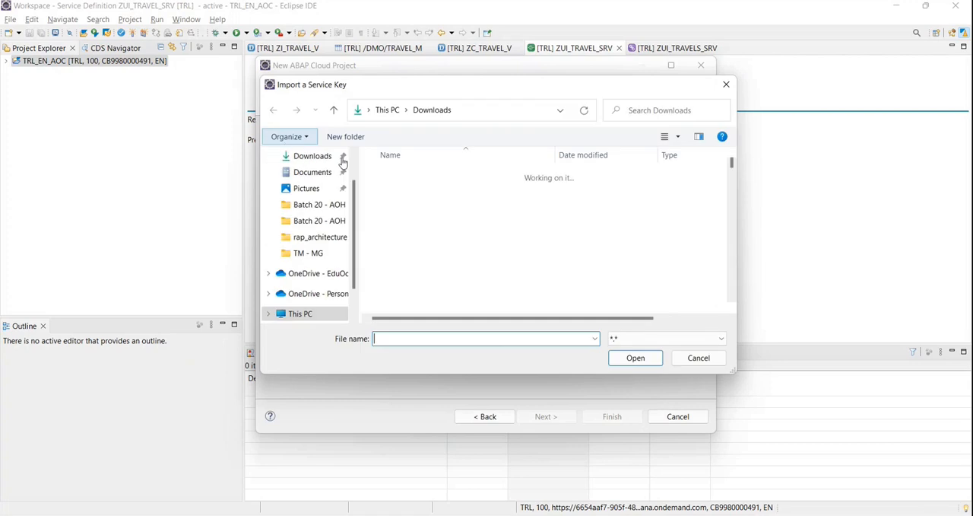
left_click(406, 195)
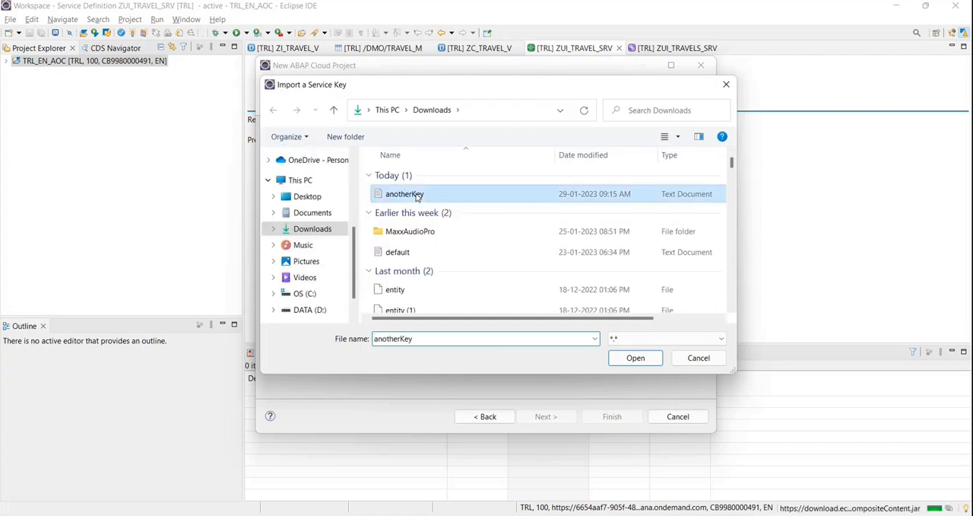
left_click(635, 357)
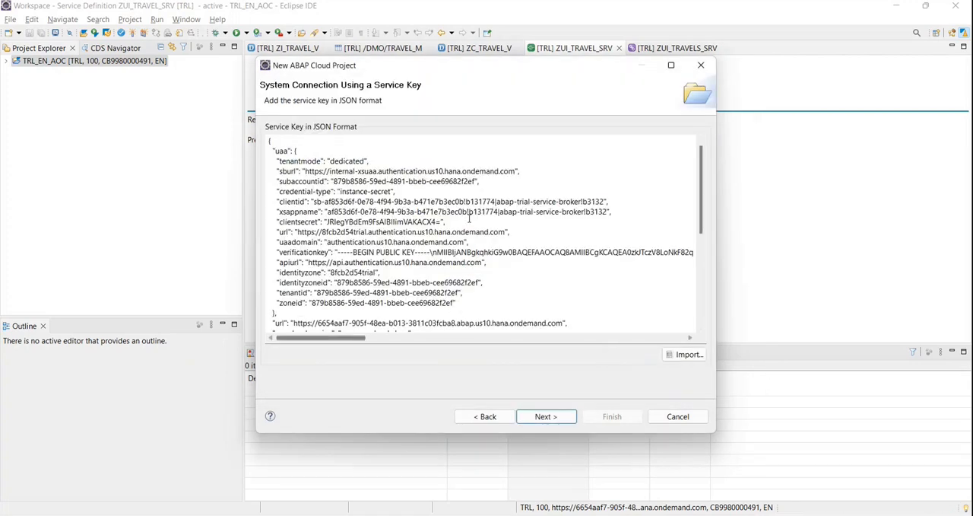
scroll(419, 221, "down", 5)
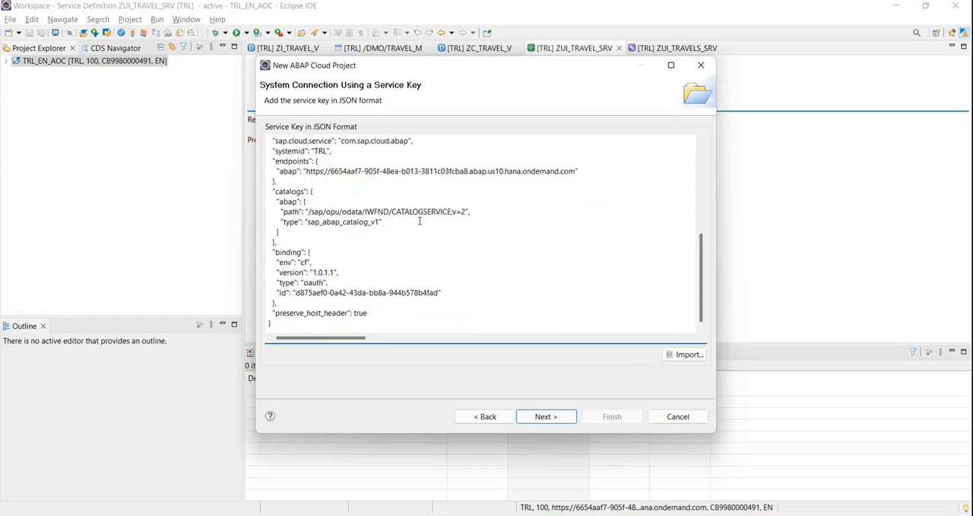
scroll(419, 222, "up", 5)
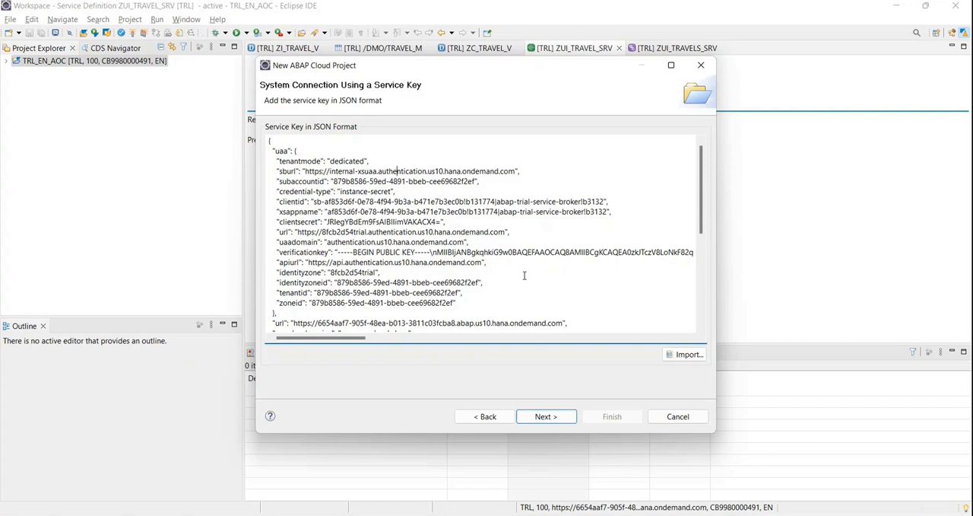
left_click(543, 420)
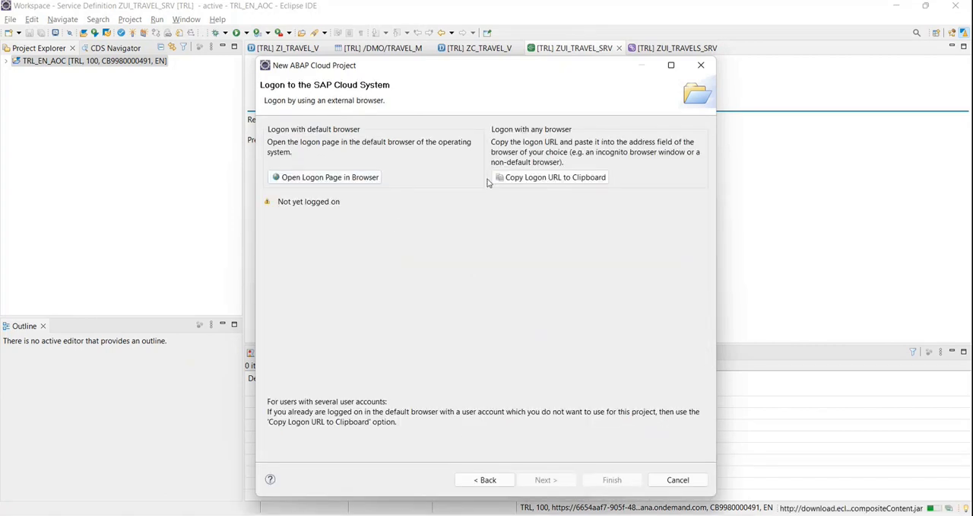
Log on to the SAP Cloud System through the default browser, return to Eclipse, and continue to the project name page.
left_click(554, 180)
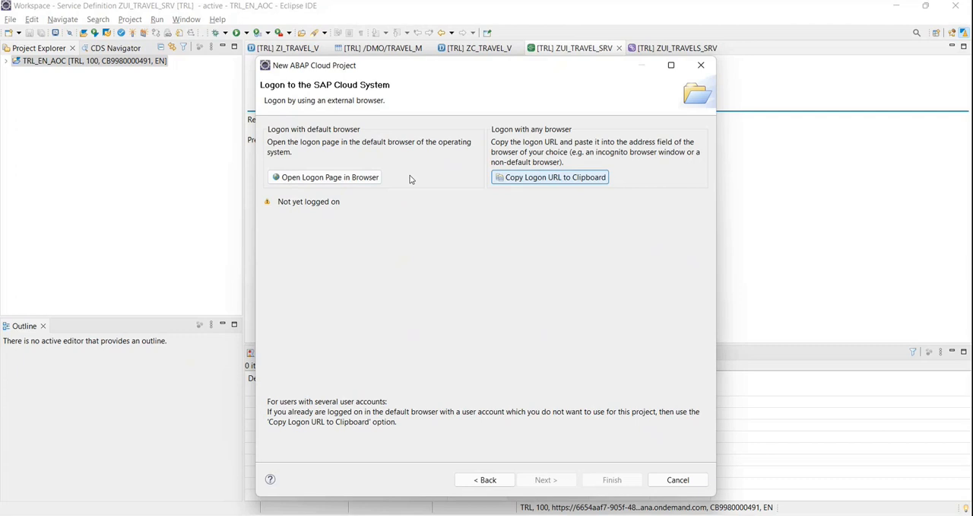
left_click(329, 180)
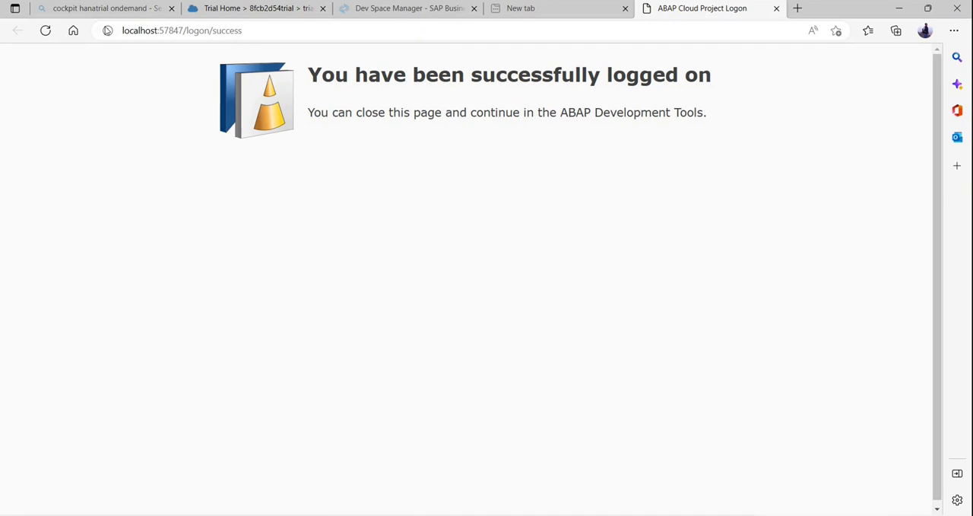
key("alt+Tab")
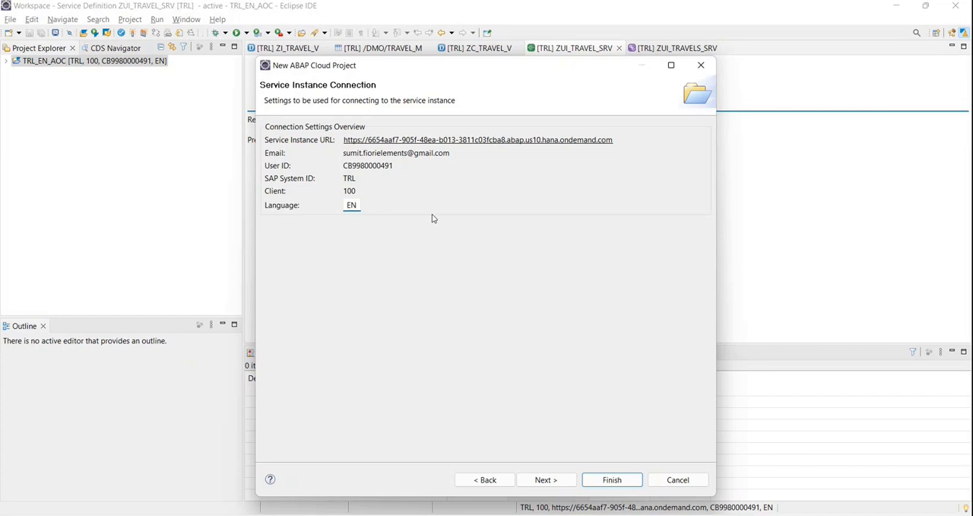
left_click(555, 479)
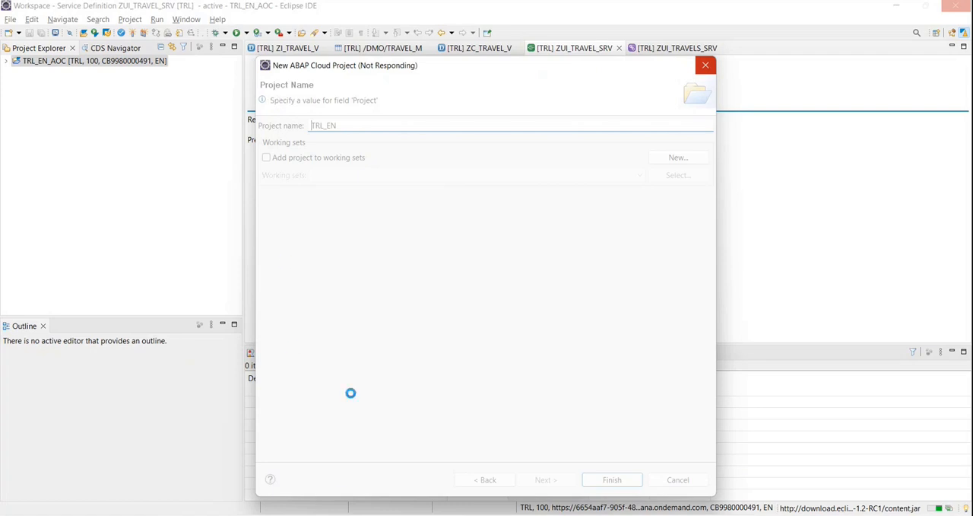
key("alt+Tab")
key("alt+Tab")
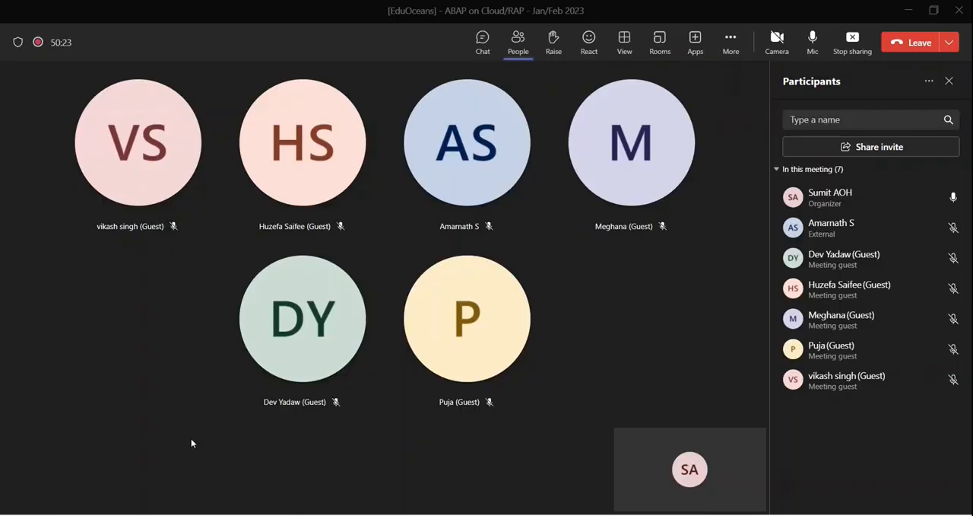
key("alt+Tab")
key("alt+Tab")
key("alt+Tab")
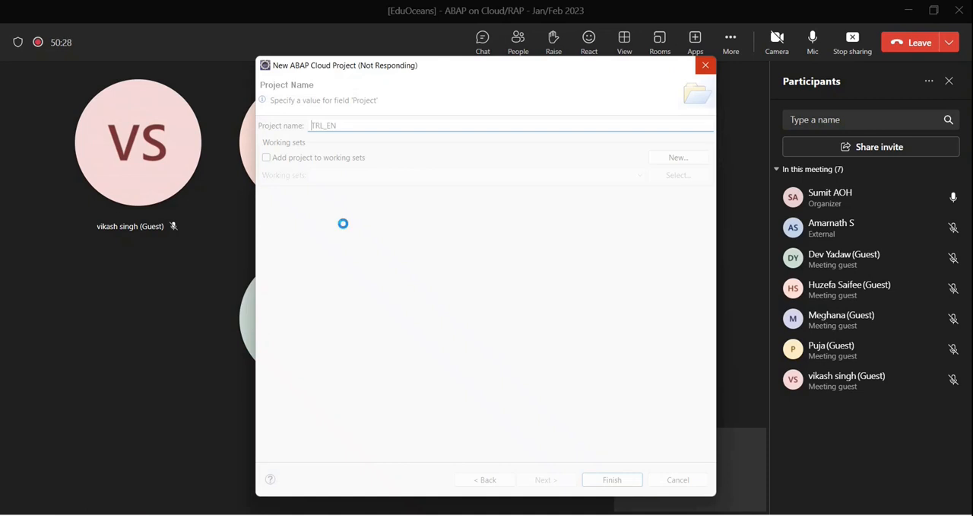
key("alt+Tab")
key("alt+Tab")
key("alt+Tab")
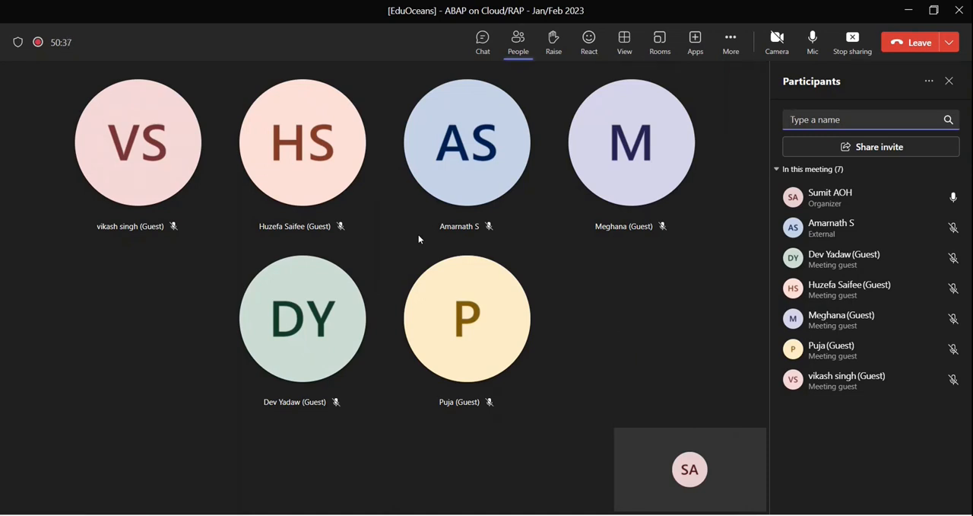
key("alt+Tab")
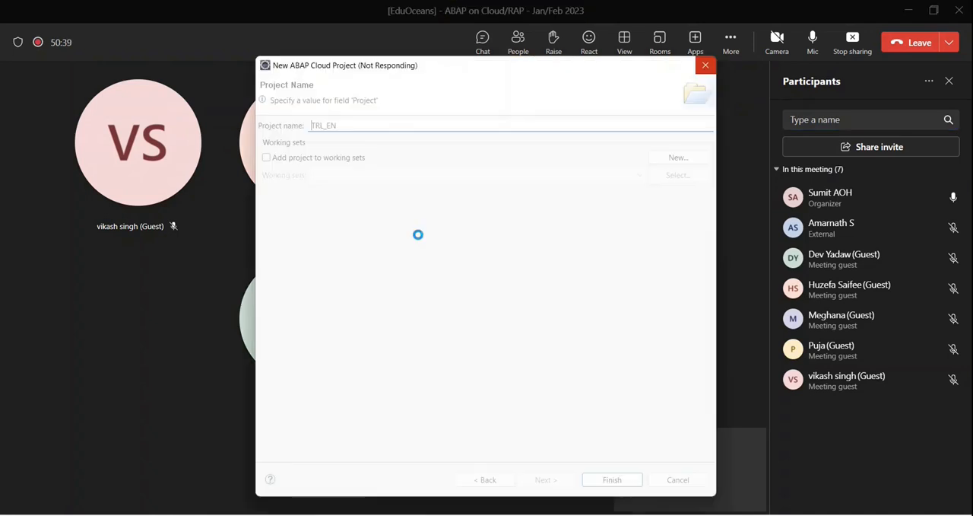
key("alt+Tab")
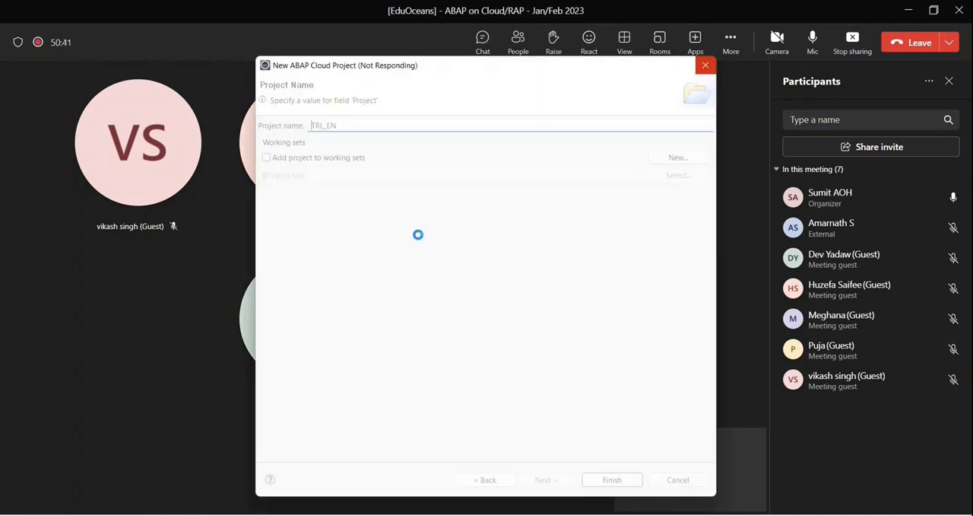
key("alt+Tab")
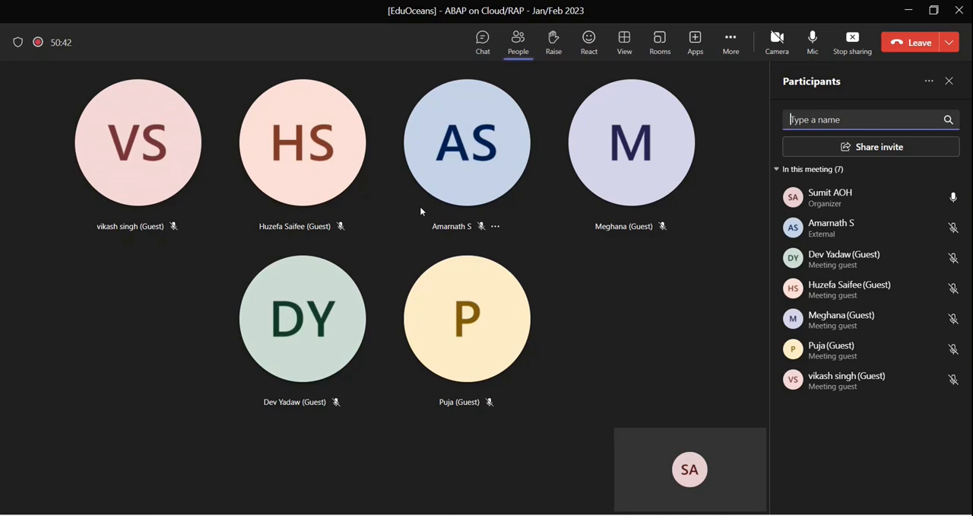
key("alt+Tab")
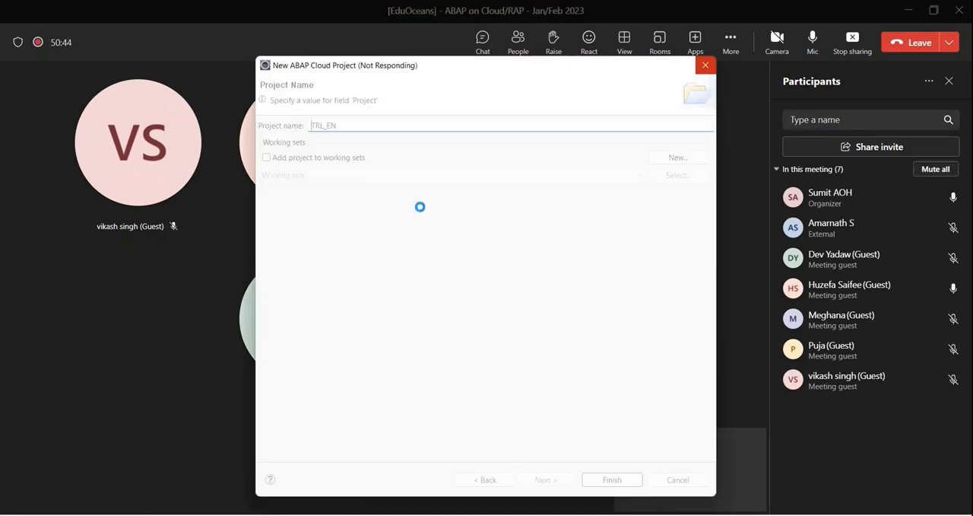
key("alt+Tab")
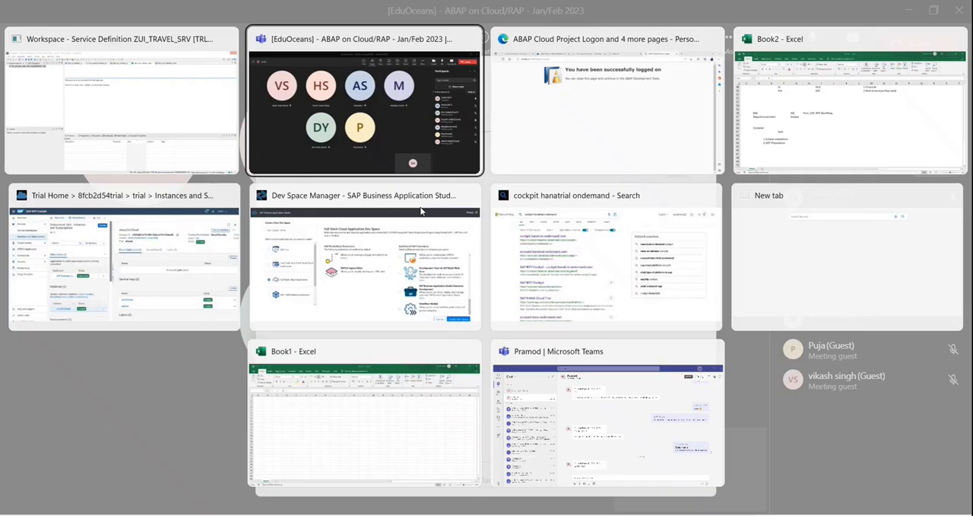
key("alt+Tab")
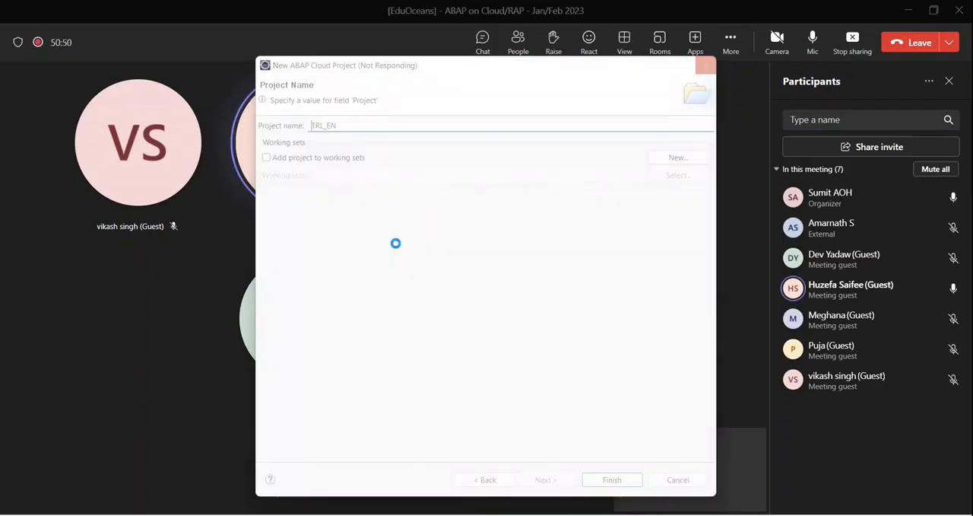
key("alt+Tab")
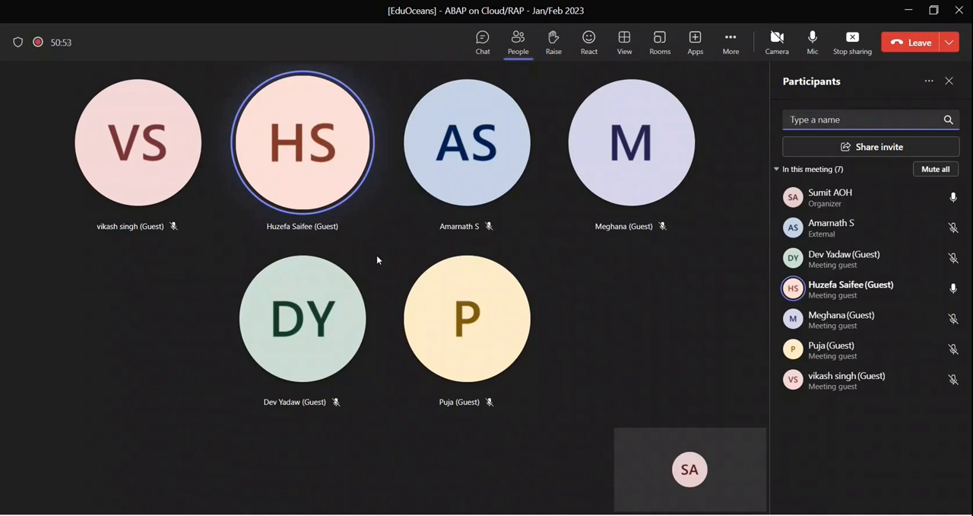
key("alt+Tab")
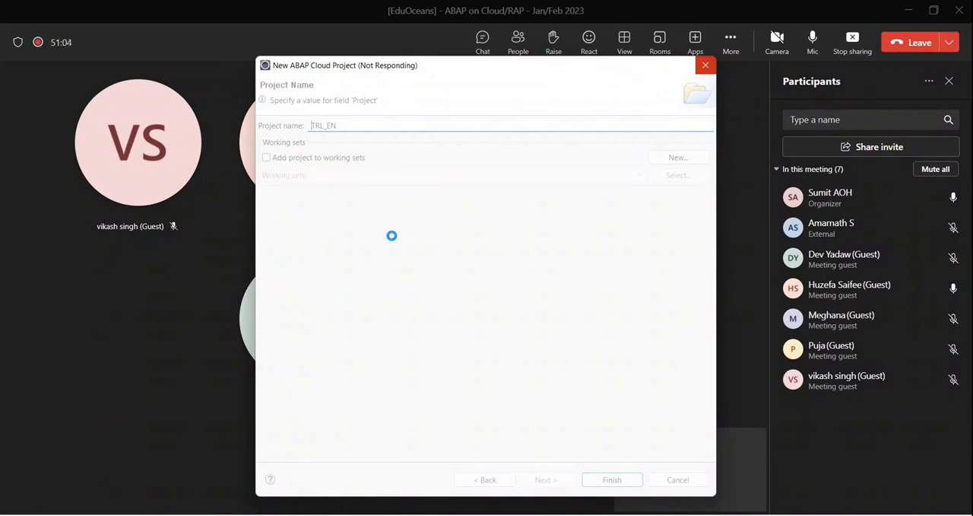
Return to the New ABAP Cloud Project wizard in Eclipse and name the project TRL_EN_RAP.
left_click(374, 228)
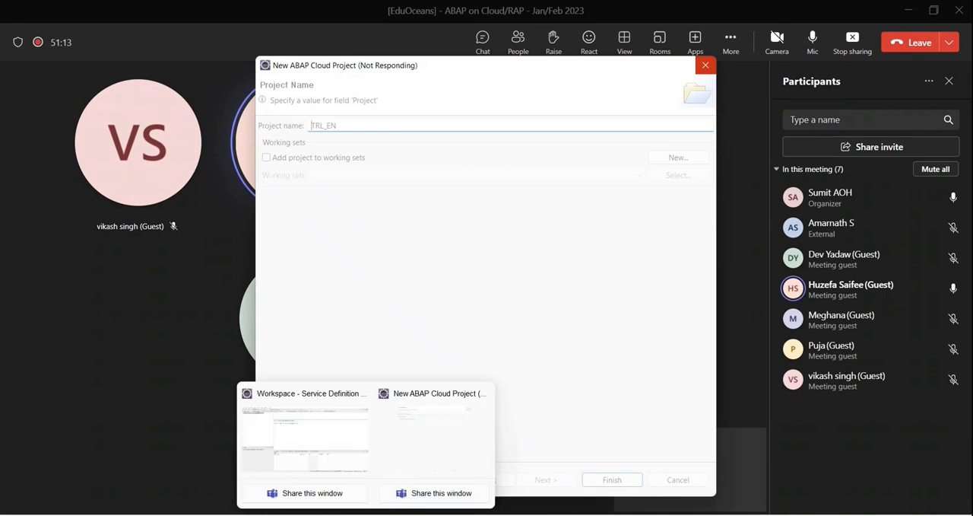
left_click(342, 443)
mouse_move(367, 515)
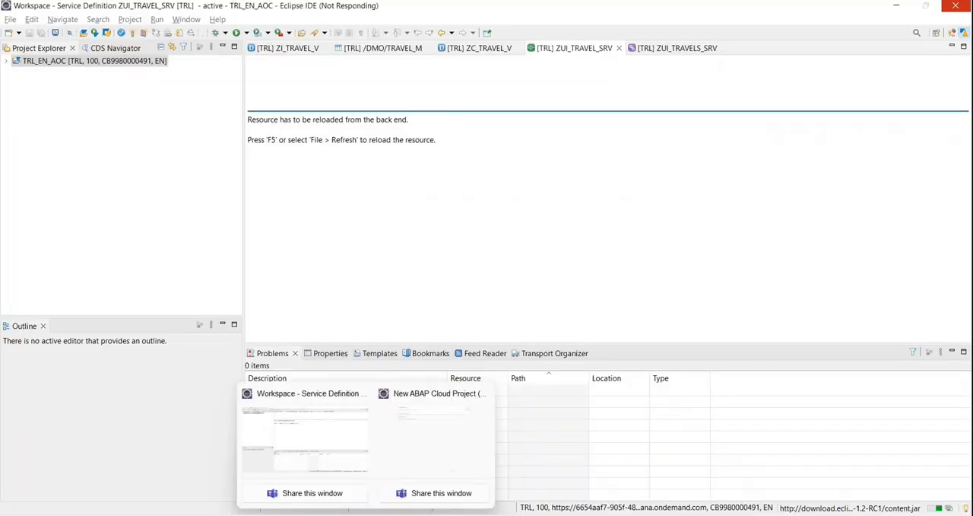
left_click(432, 438)
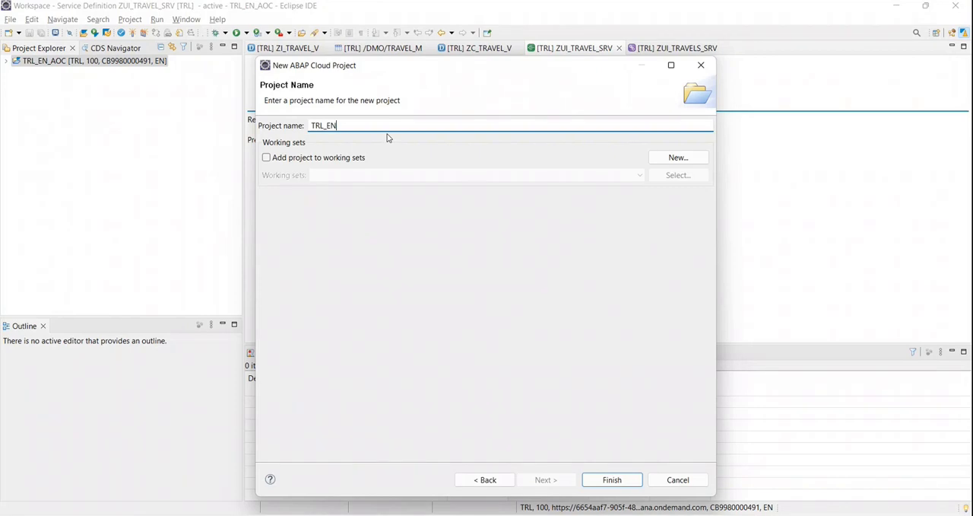
type("_RAP")
key("alt+Tab")
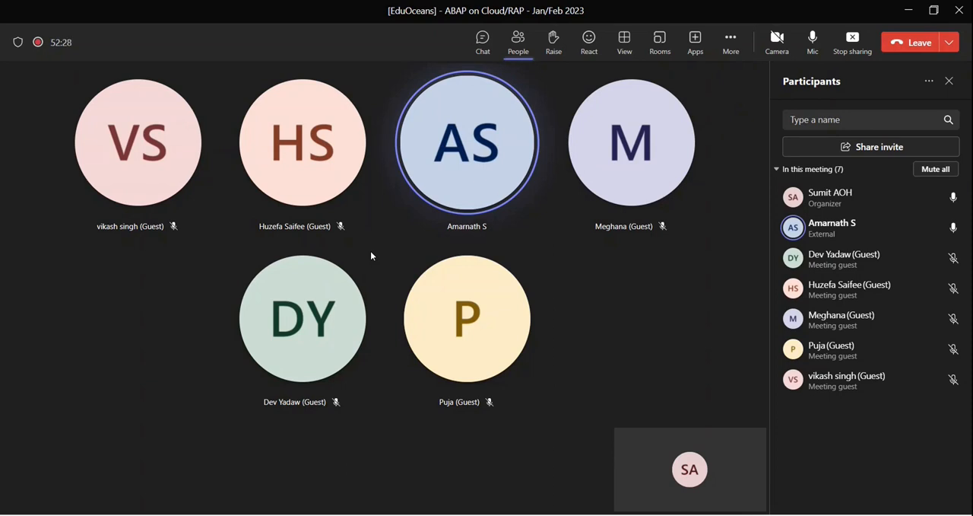
key("alt+Tab")
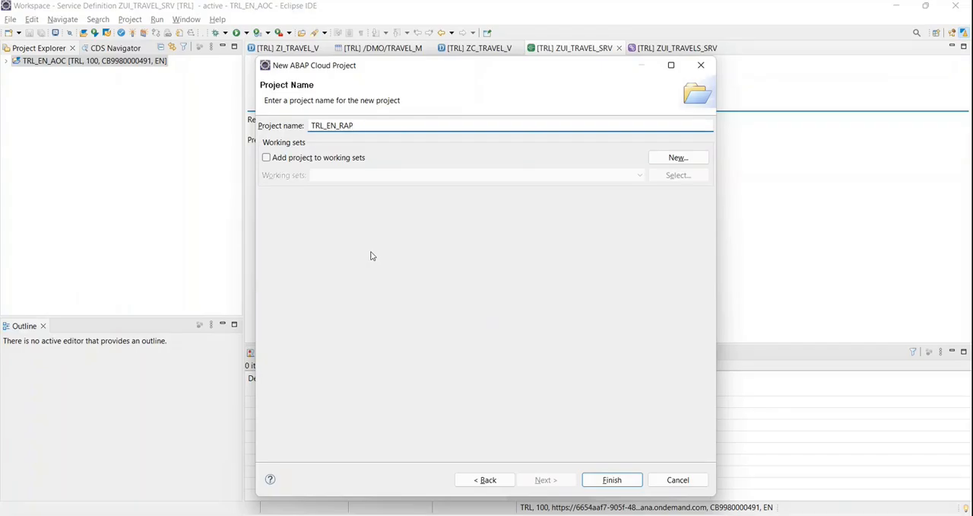
key("alt+Tab")
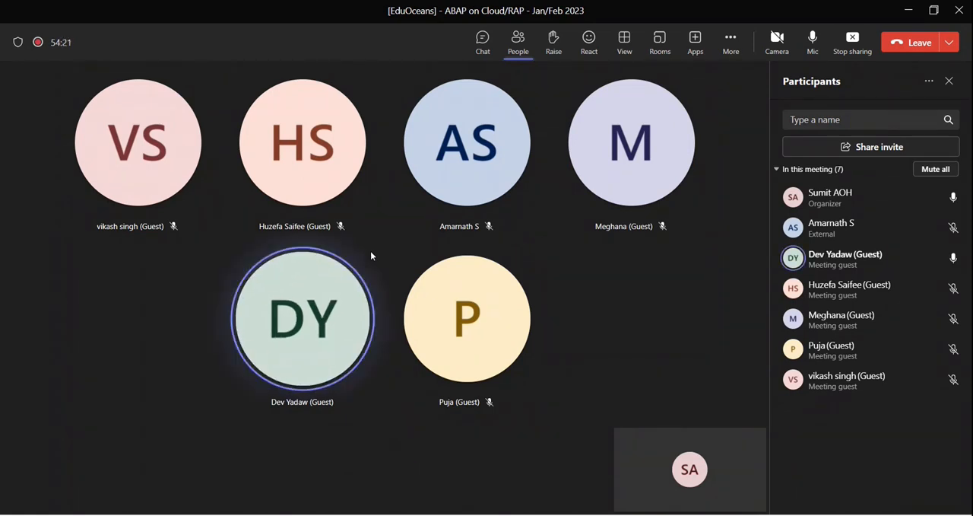
key("alt+Tab")
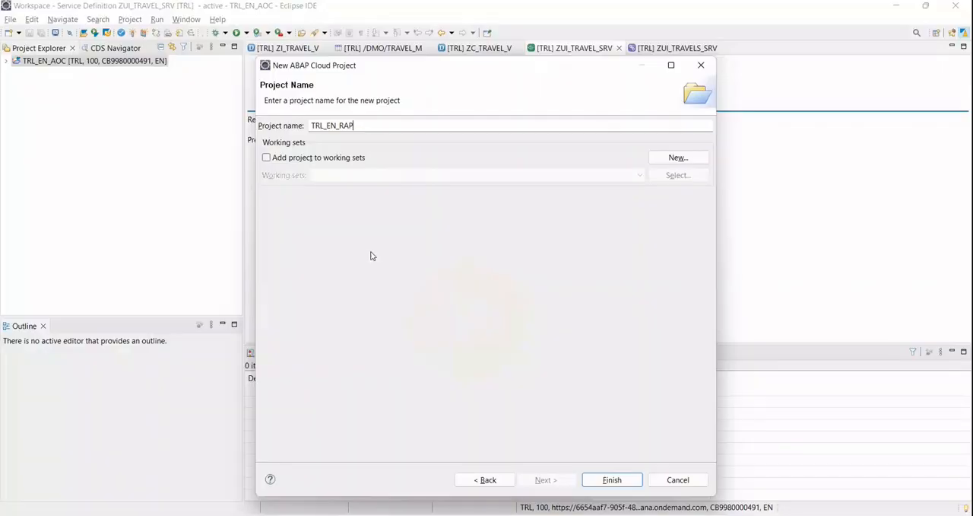
key("alt+Tab")
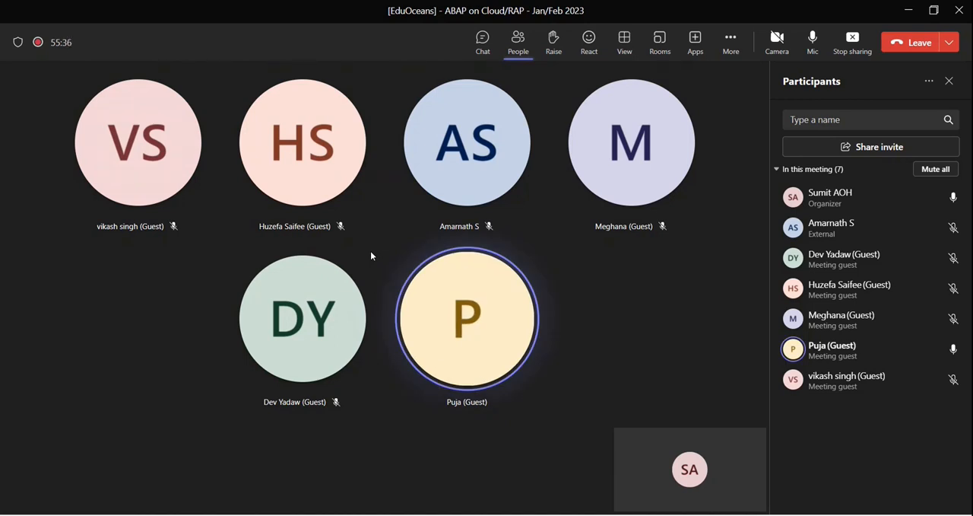
key("alt+Tab")
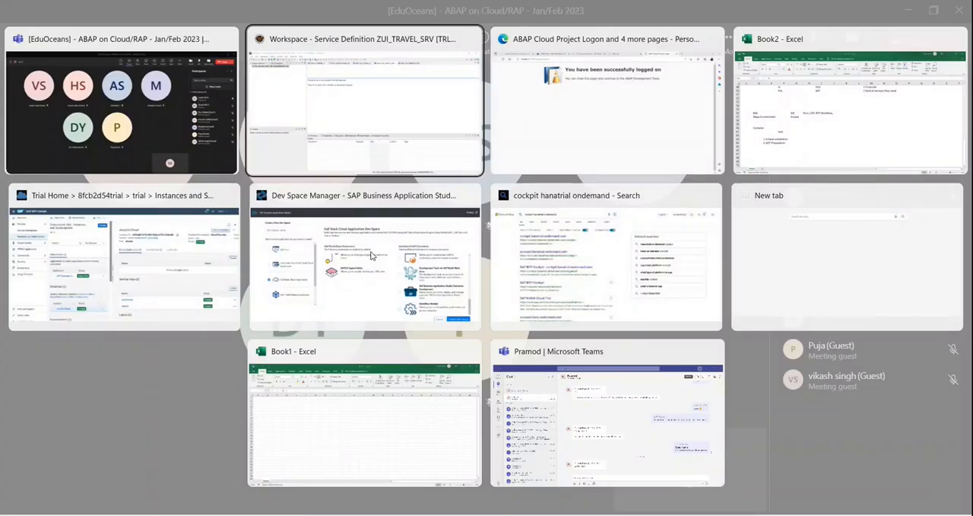
key("alt+Tab")
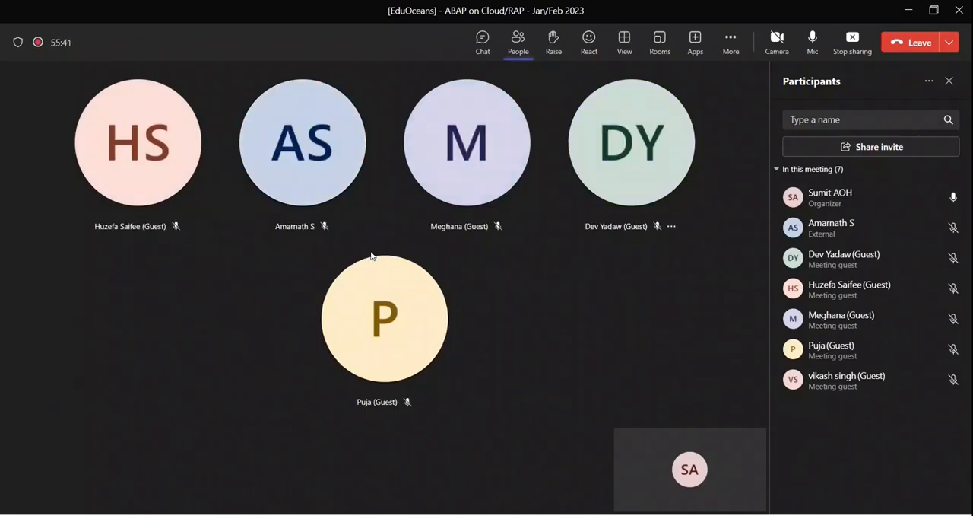
key("alt+Tab")
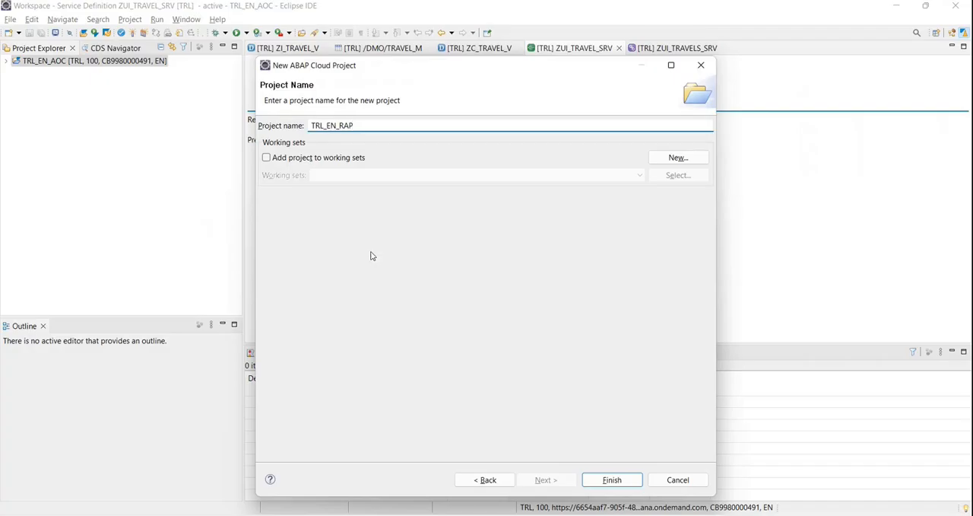
mouse_move(419, 74)
left_mouse_down()
mouse_move(452, 87)
mouse_move(428, 76)
left_mouse_up()
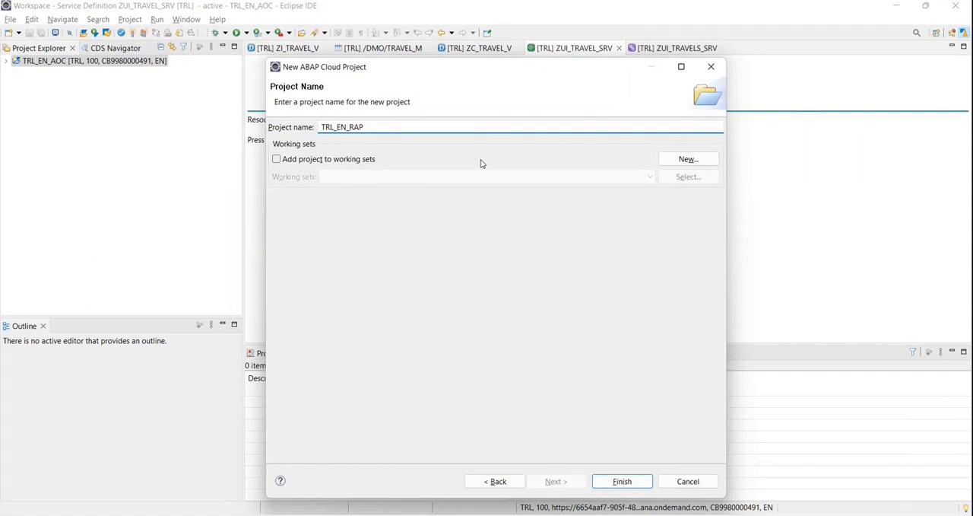
Switch to the Teams meeting, admit the guest waiting in the lobby, and return to the Eclipse project wizard.
key("alt+Tab")
left_click(929, 196)
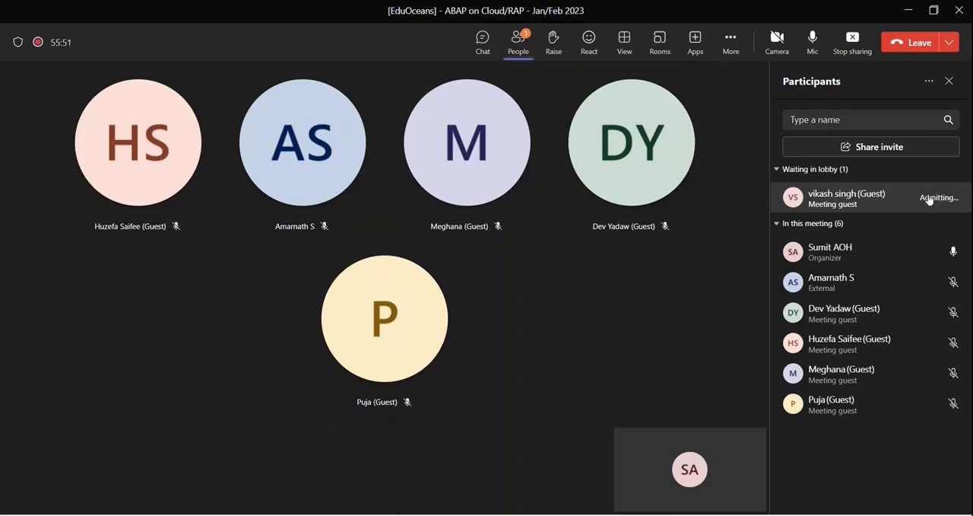
key("alt+Tab")
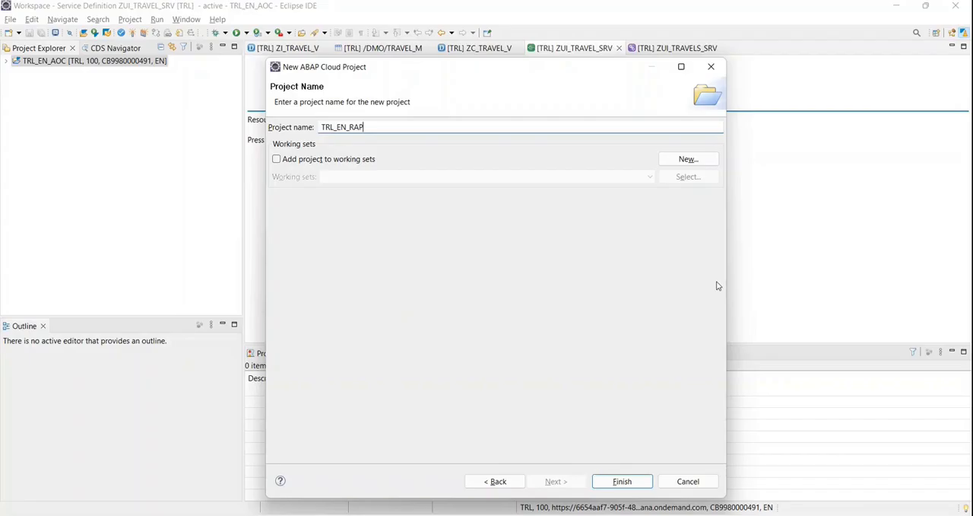
double_click(394, 101)
key("alt+Tab")
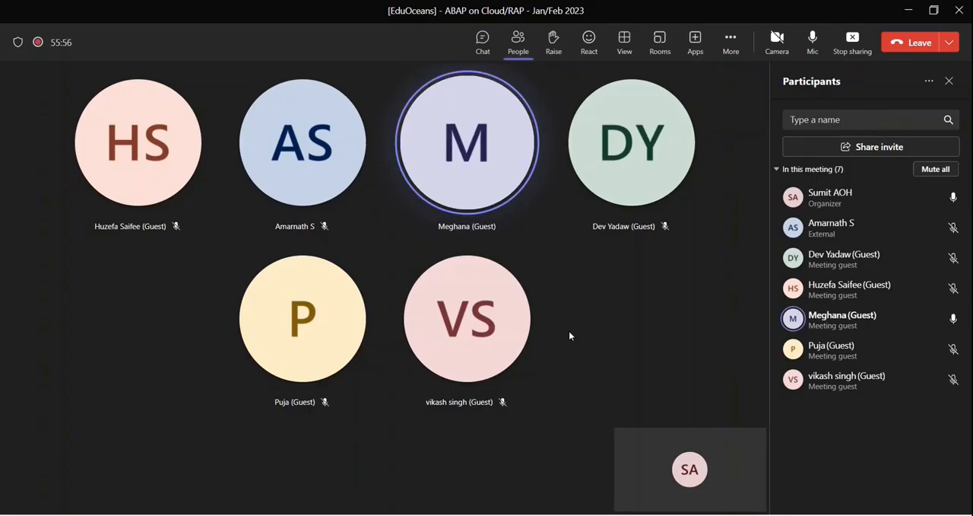
key("alt+Tab")
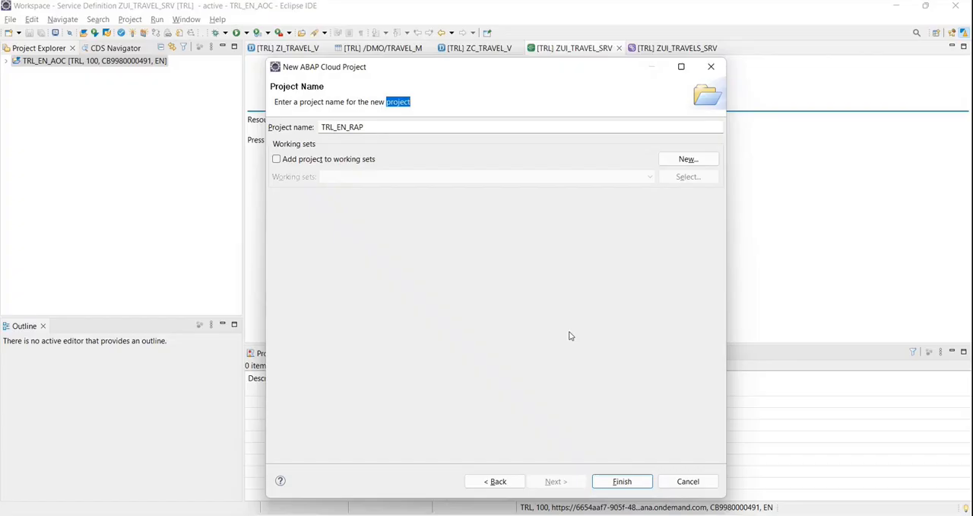
left_click(396, 107)
left_click(422, 108)
double_click(398, 105)
left_click(430, 107)
key("alt+Tab")
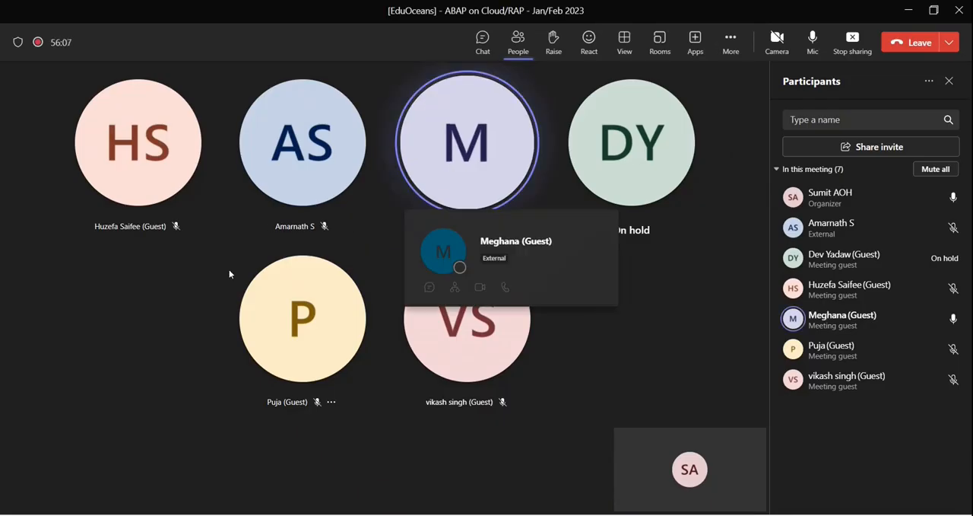
key("alt+Tab")
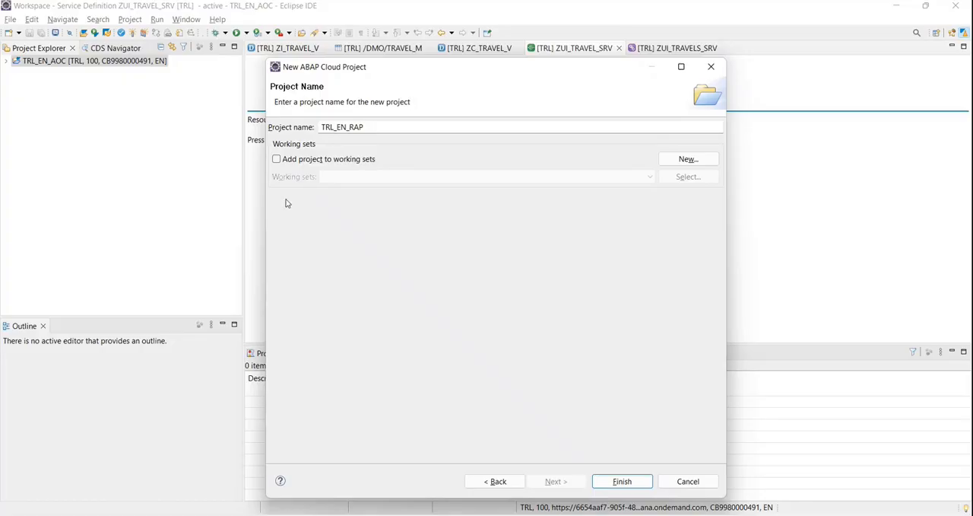
double_click(388, 104)
left_click(443, 110)
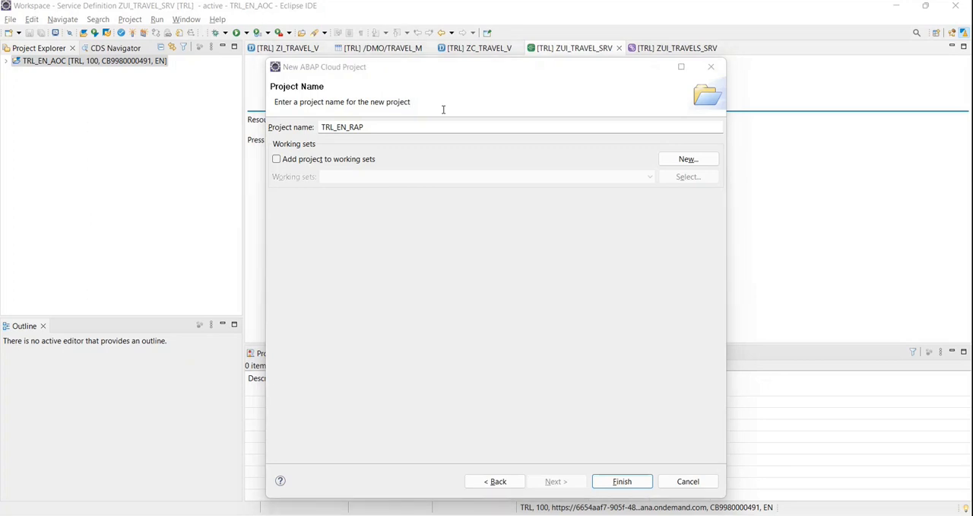
Switch to the SAP BTP Cockpit, review the abapOnCloud instance's plan, and go up to the global account's subaccounts overview.
key("alt+Tab")
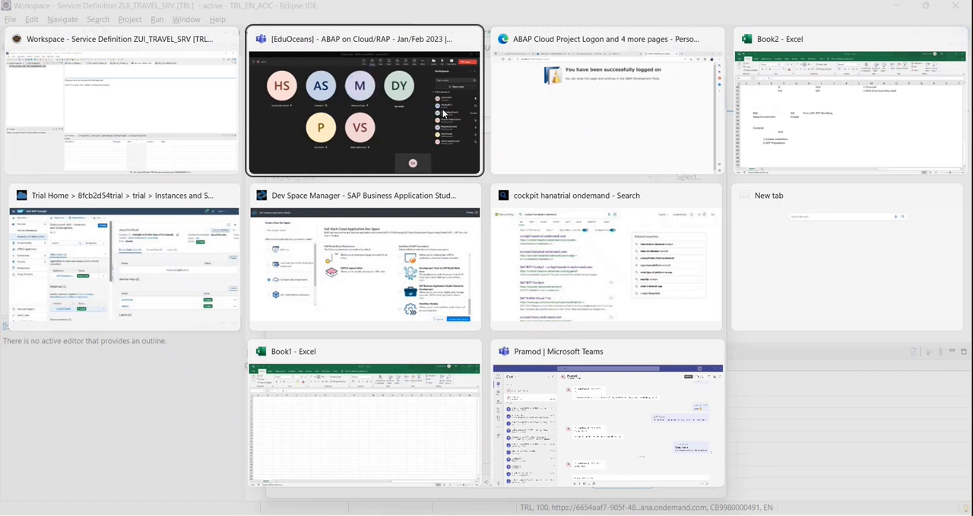
left_click(158, 269)
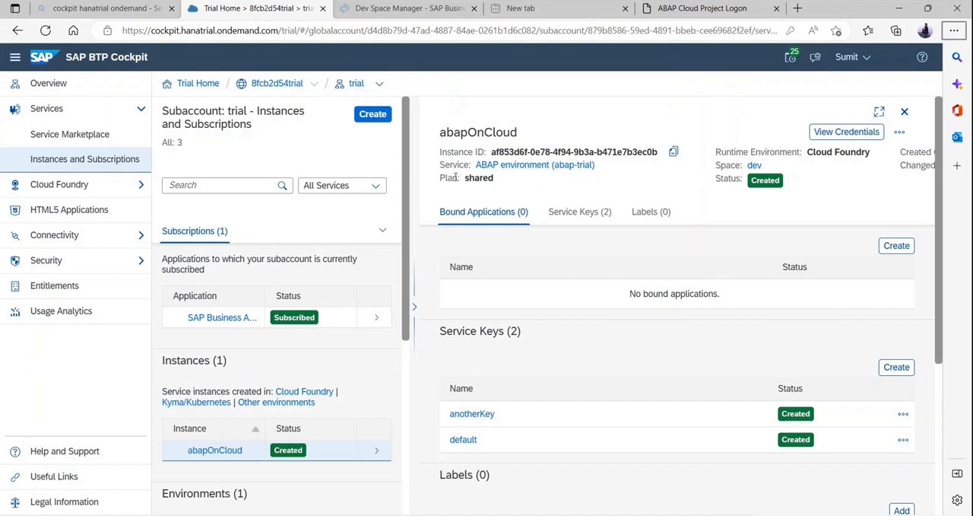
left_click_drag(438, 177, 500, 187)
left_click(500, 187)
left_click(905, 113)
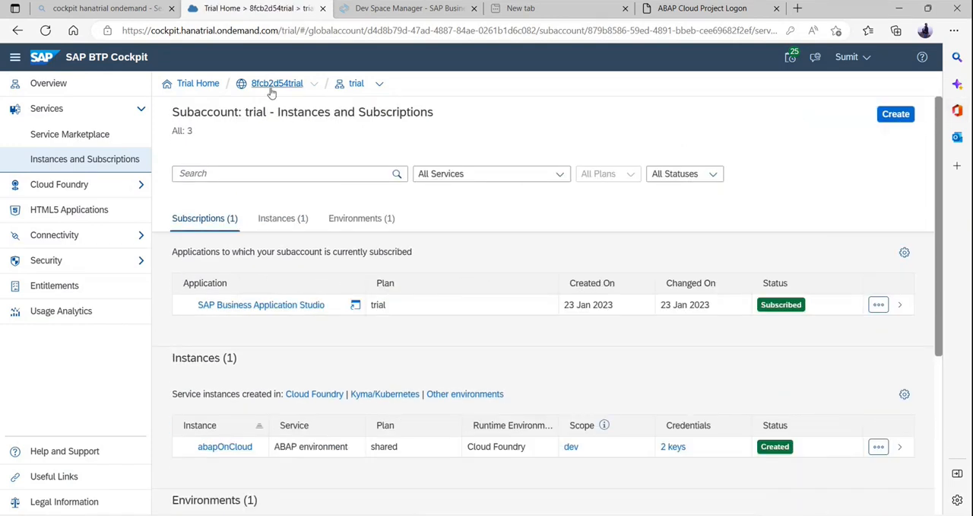
left_click(271, 89)
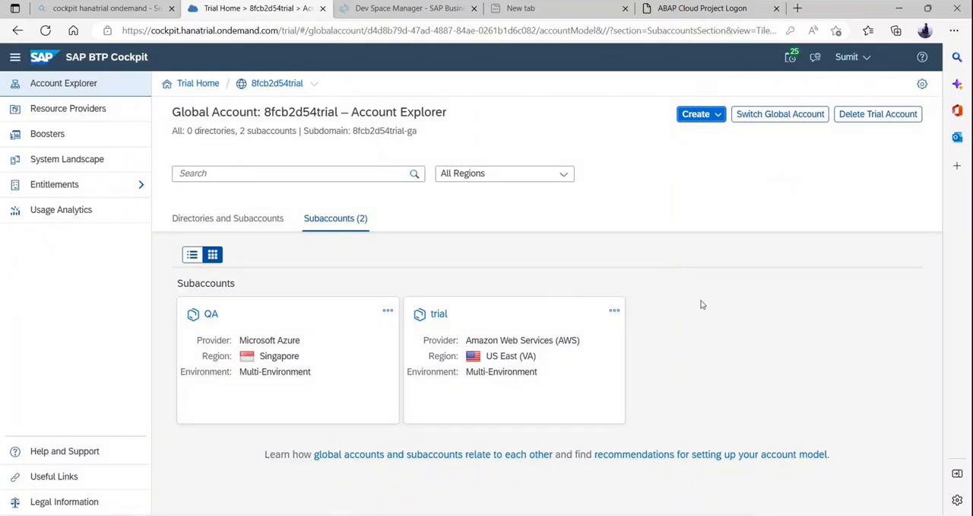
Switch to the Book2 workbook in Excel and enter Workspace in cell L56 beside the BAS row.
key("alt+Tab")
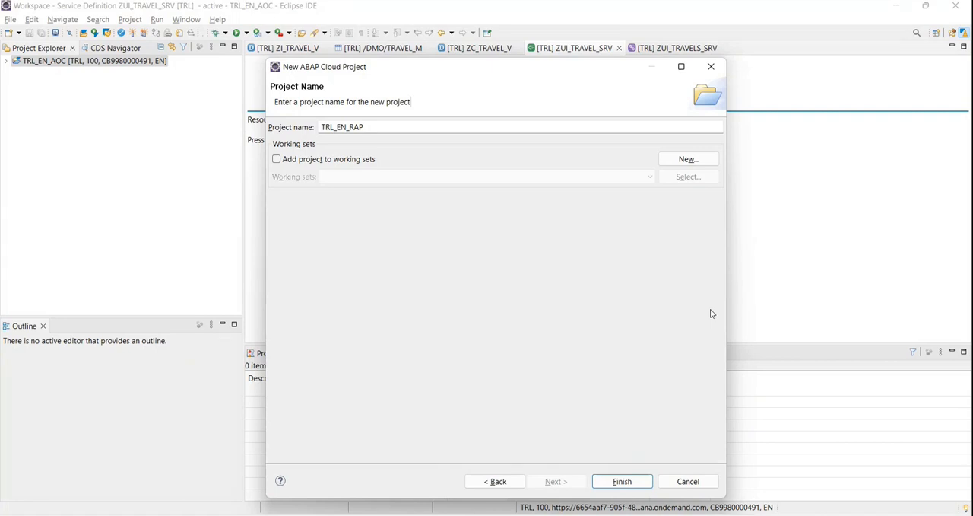
left_click(399, 469)
left_click(152, 432)
left_click(92, 426)
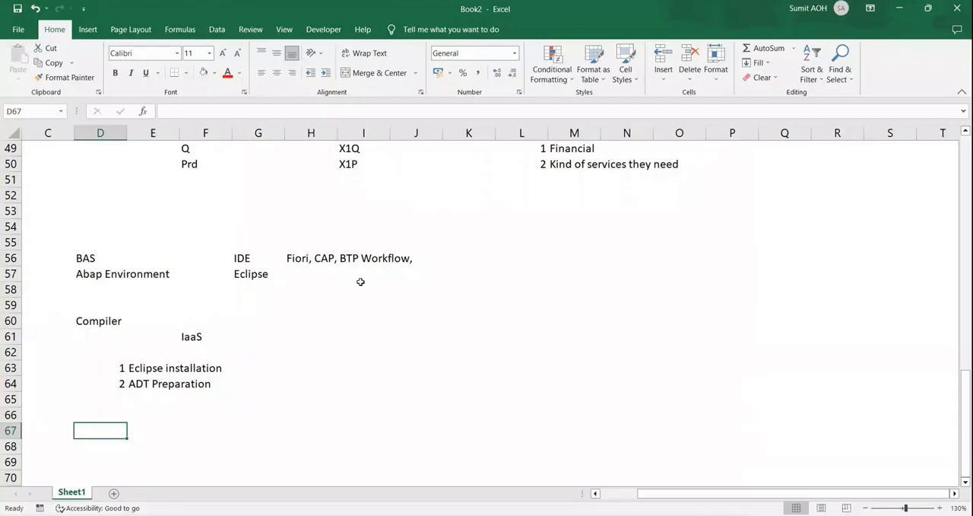
left_click(498, 259)
type("Workspace")
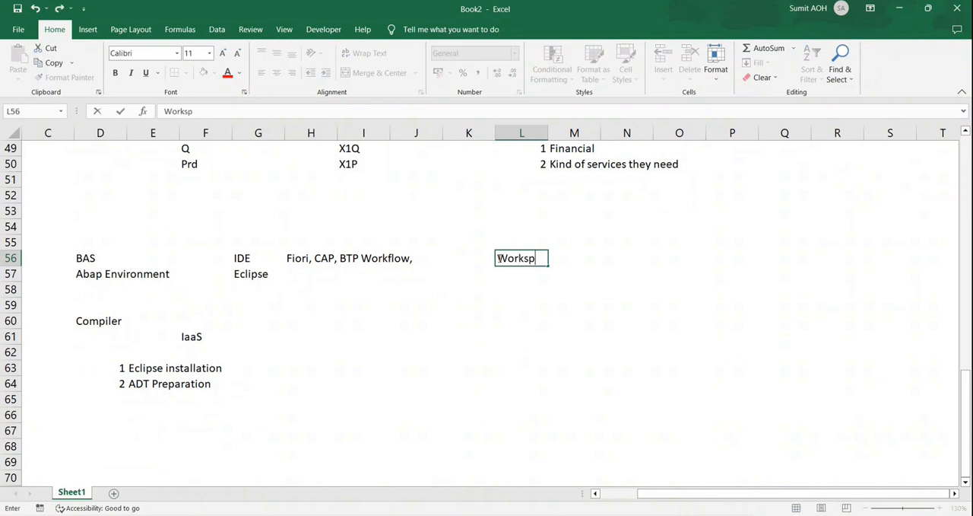
key("Return")
key("Up")
key("Right")
key("Right")
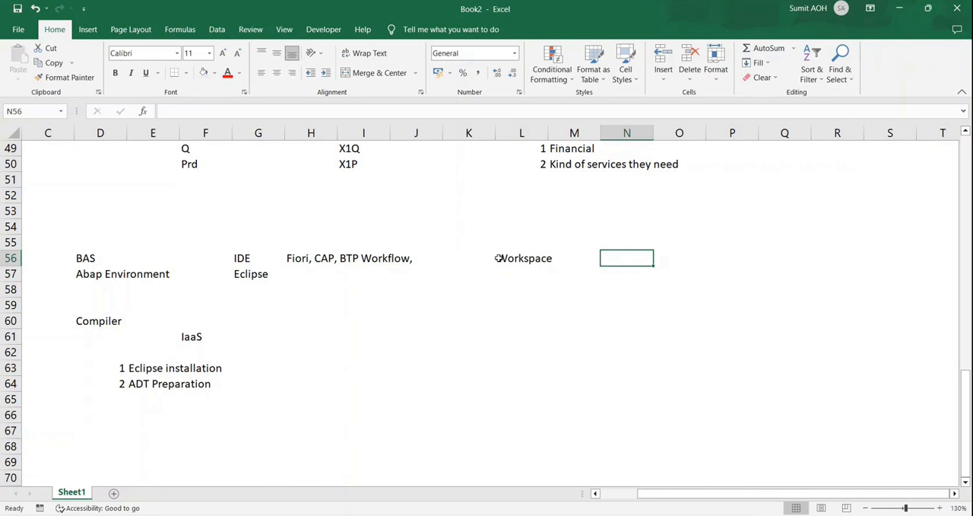
key("alt+Tab")
Switch from the Teams meeting to the Book2 workbook in Excel and select cell L57 below Workspace.
key("alt+Tab")
key("Tab")
key("Tab")
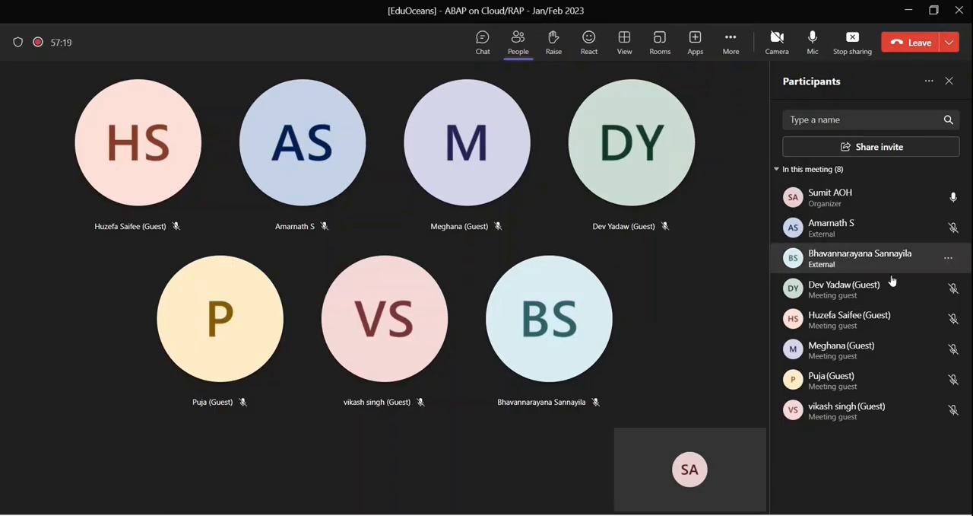
key("alt+Tab")
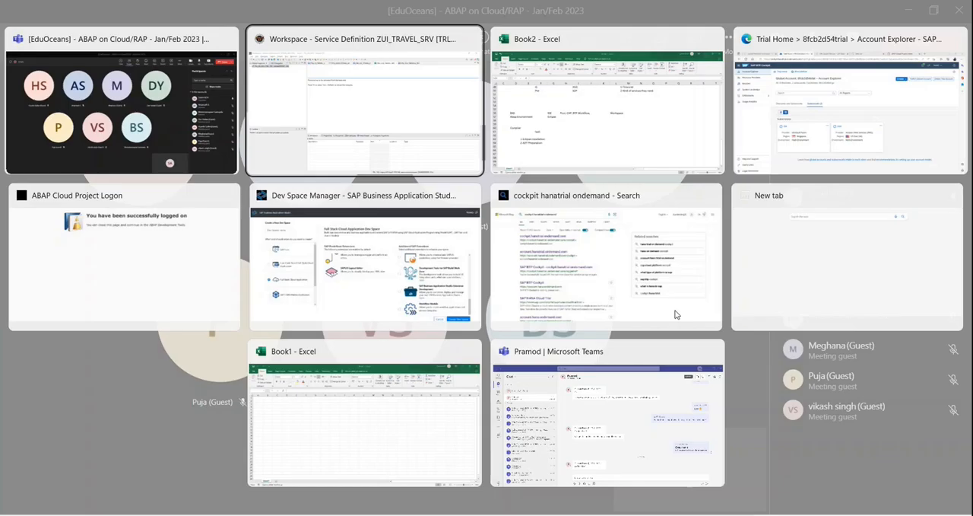
key("Tab")
left_click(518, 335)
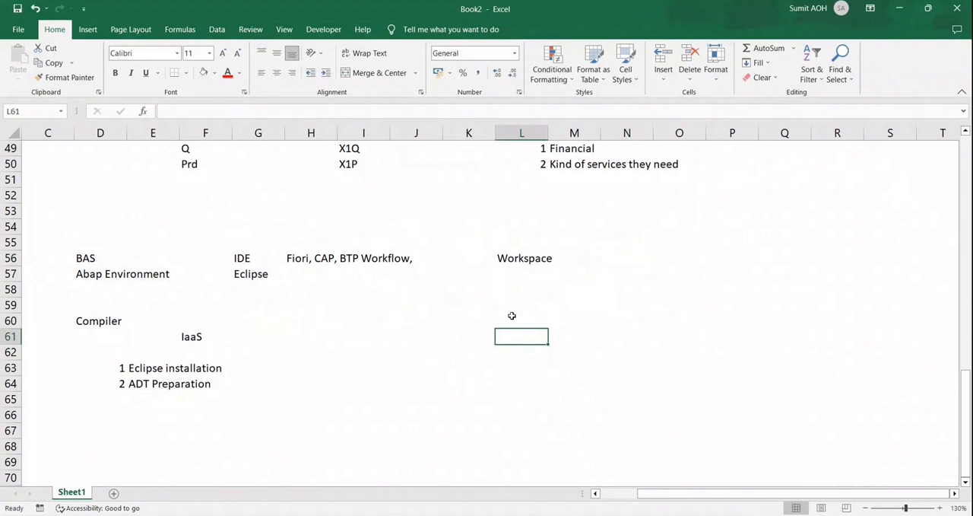
left_click(527, 271)
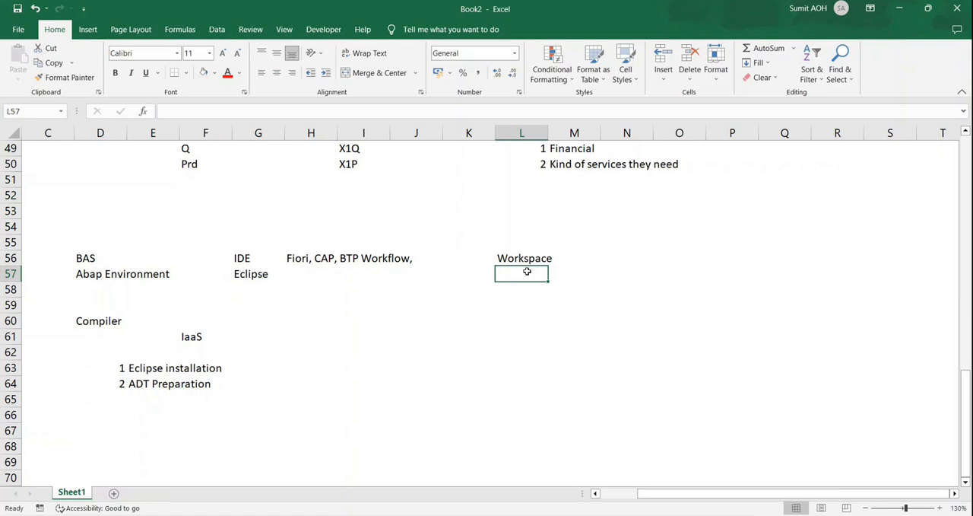
Check the SAP BTP Cockpit's subaccounts overview and the Teams meeting, and return to the Book2 workbook in Excel.
key("alt+Tab")
key("alt+Tab")
key("alt+Tab")
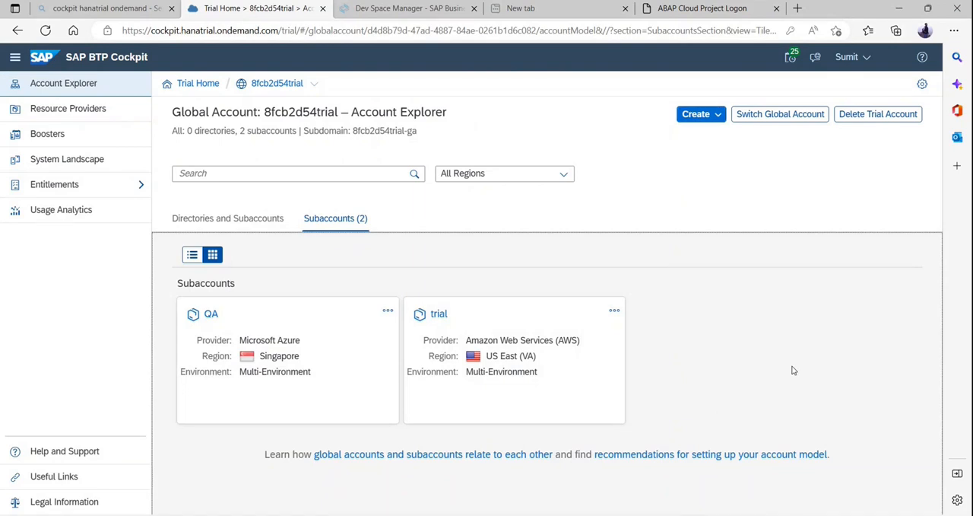
key("alt+Tab")
key("alt+Tab")
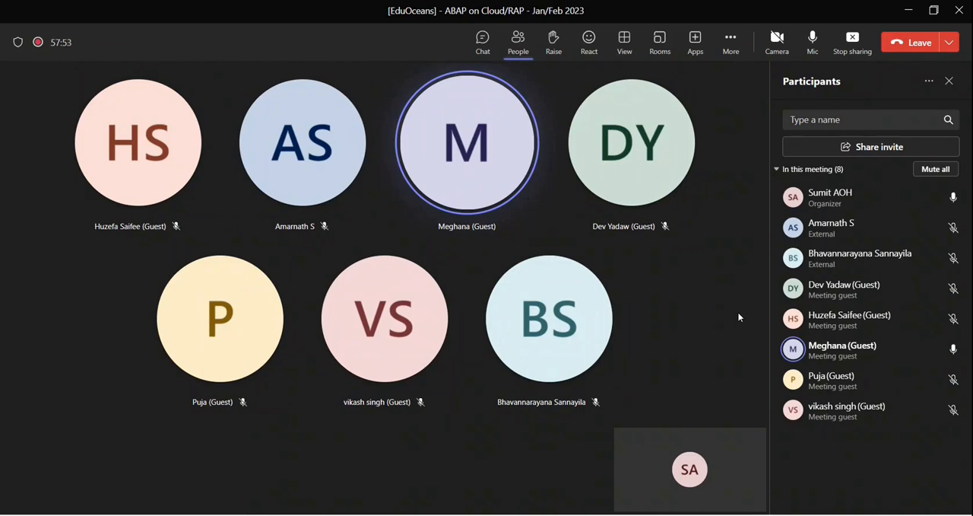
key("alt+Tab")
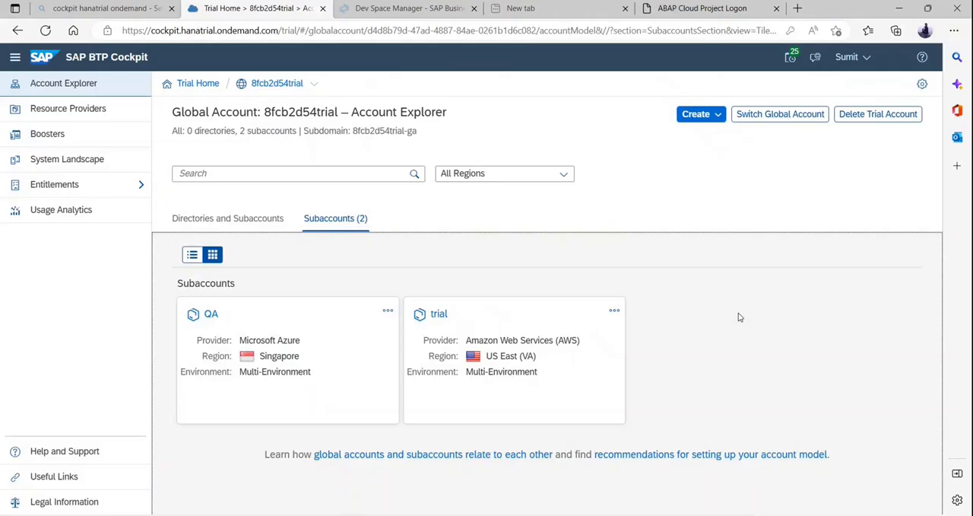
key("alt+Tab")
key("alt+Tab")
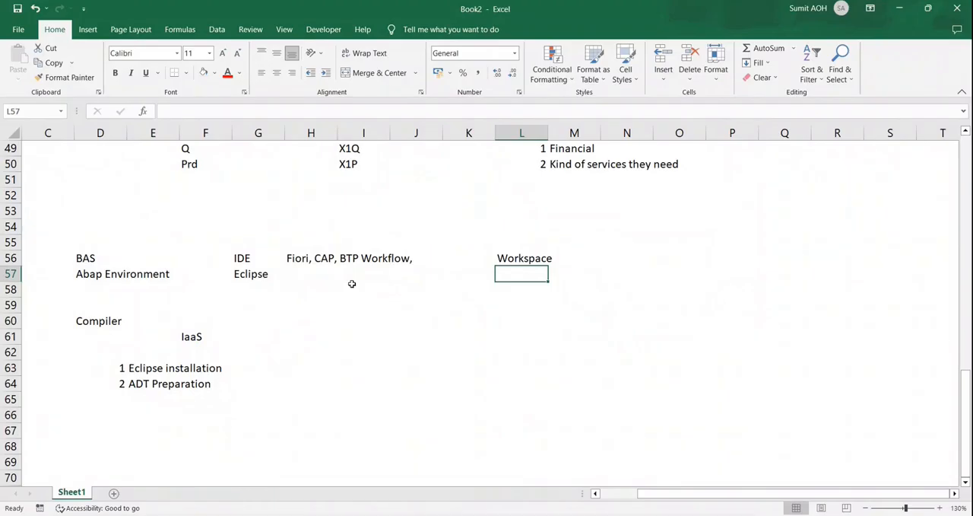
Review the IDE and workspace notes in the BAS and Abap Environment rows.
left_click(303, 263)
left_click(238, 281)
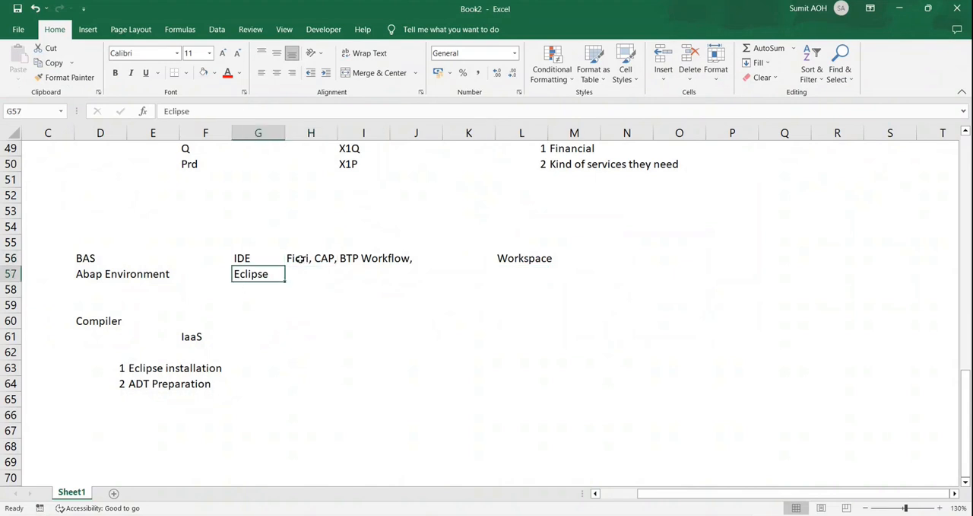
left_click(318, 254)
left_click(586, 263)
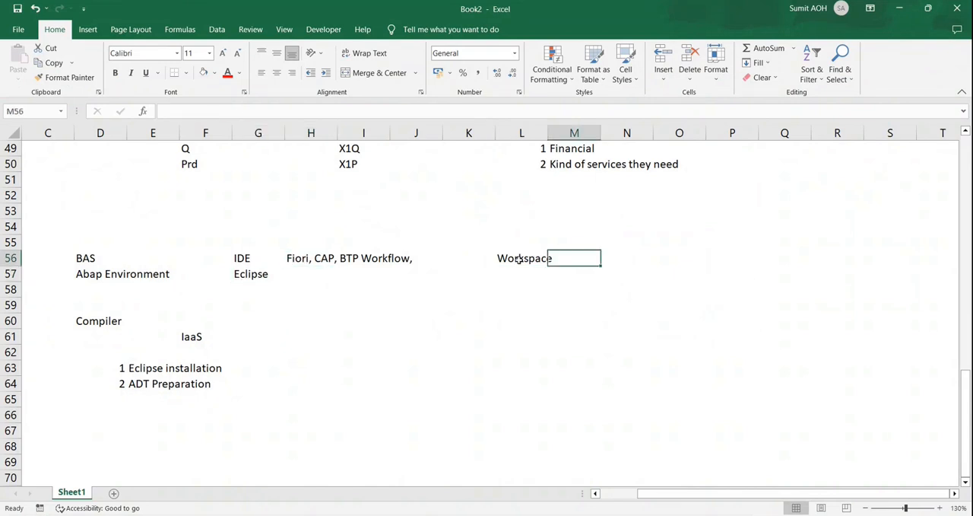
left_click(57, 276)
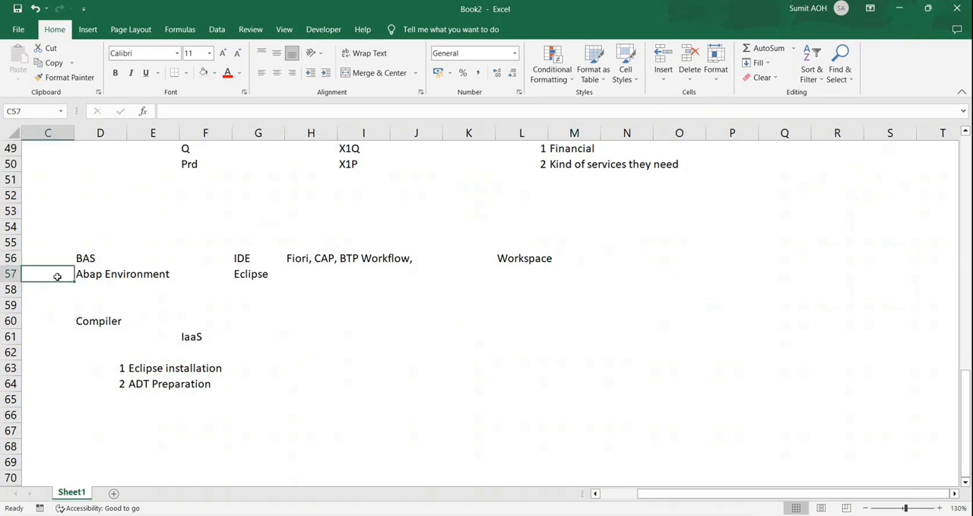
left_click(111, 274)
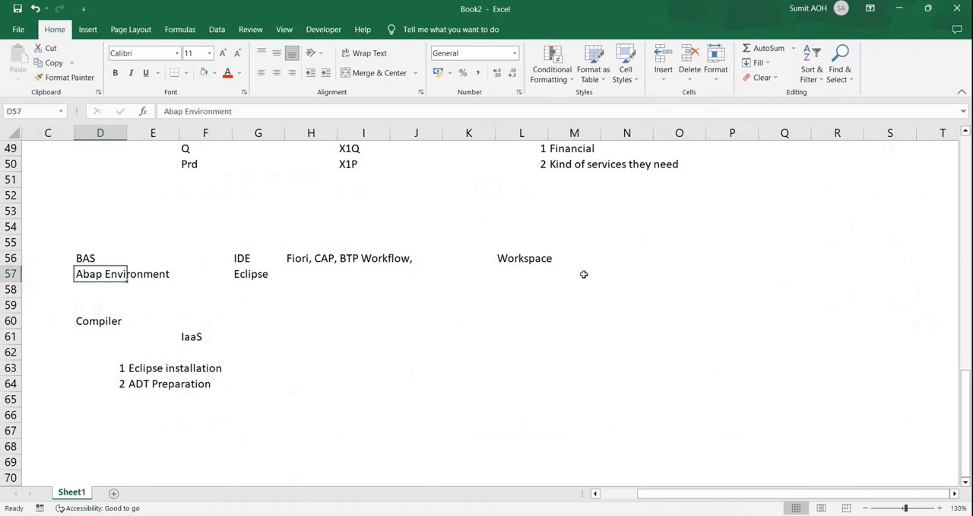
Enter RAP in cell N57 of the Abap Environment row and CAP, Fiori in N56 of the BAS row.
left_click(606, 283)
key("Up")
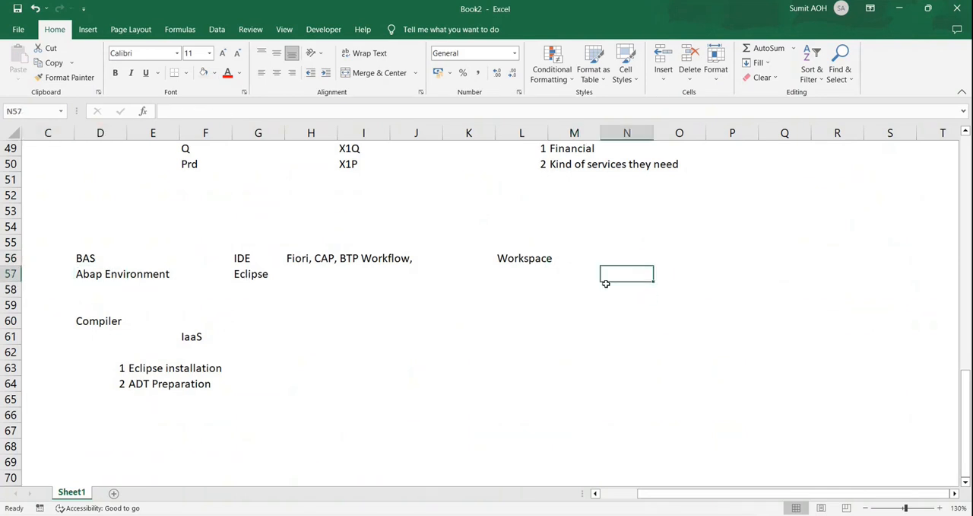
type("RAP")
key("Up")
type("CAP")
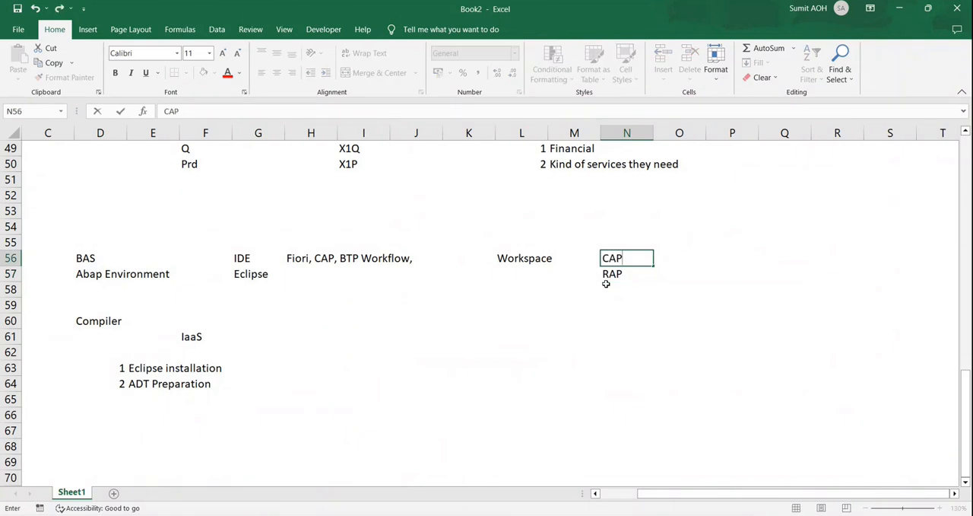
type(", Fiori")
key("Return")
Enter VSCode in cell O56 beside the CAP, Fiori entry.
key("Up")
key("Right")
type("V")
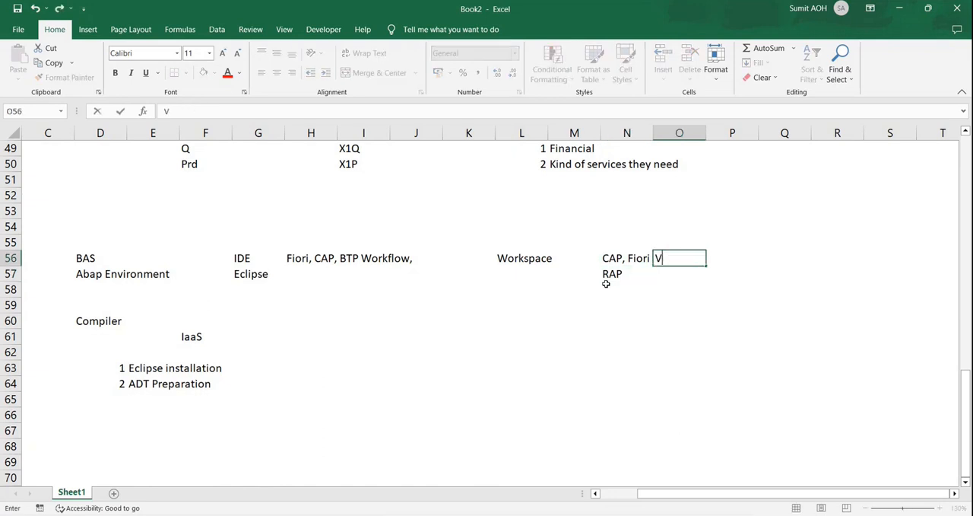
type("SCode")
key("Return")
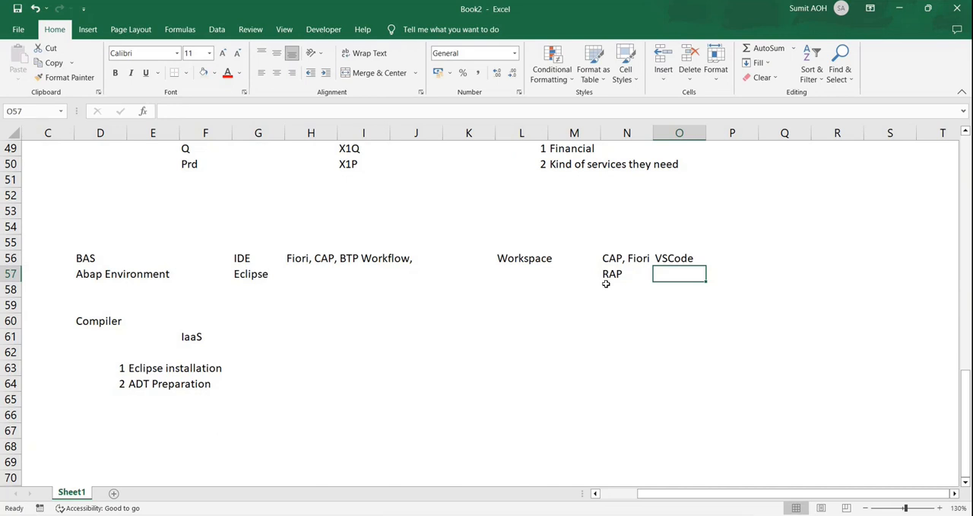
Point out the RAP entry and the empty cell below VSCode.
left_click(608, 273)
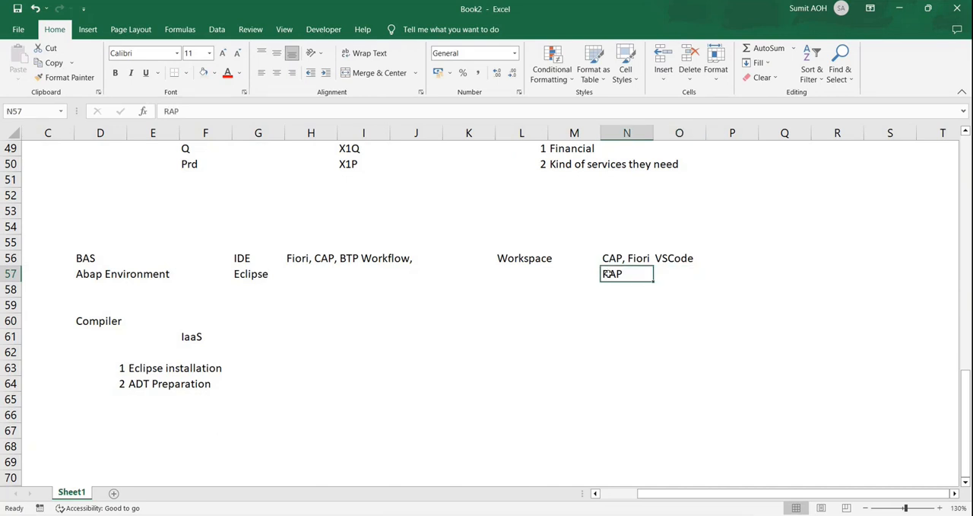
left_click(686, 264)
left_click(677, 273)
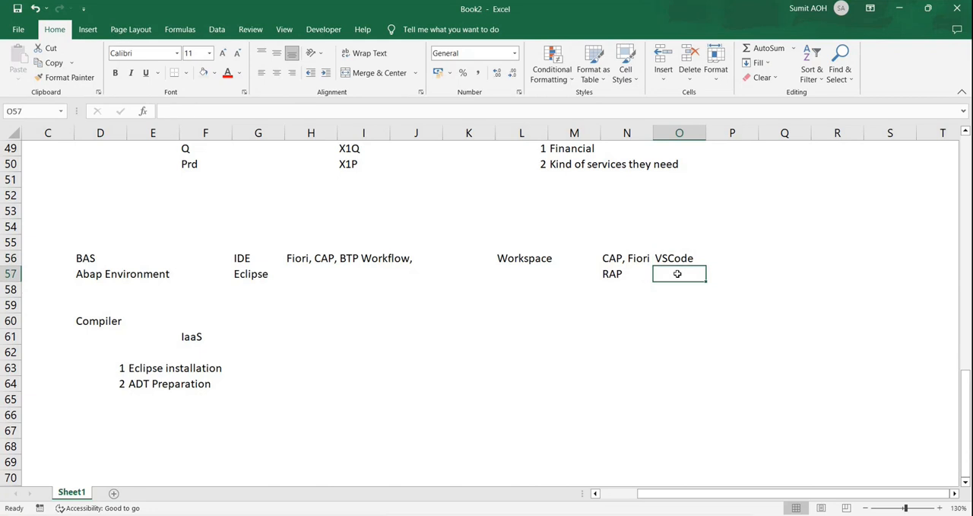
left_click(619, 276)
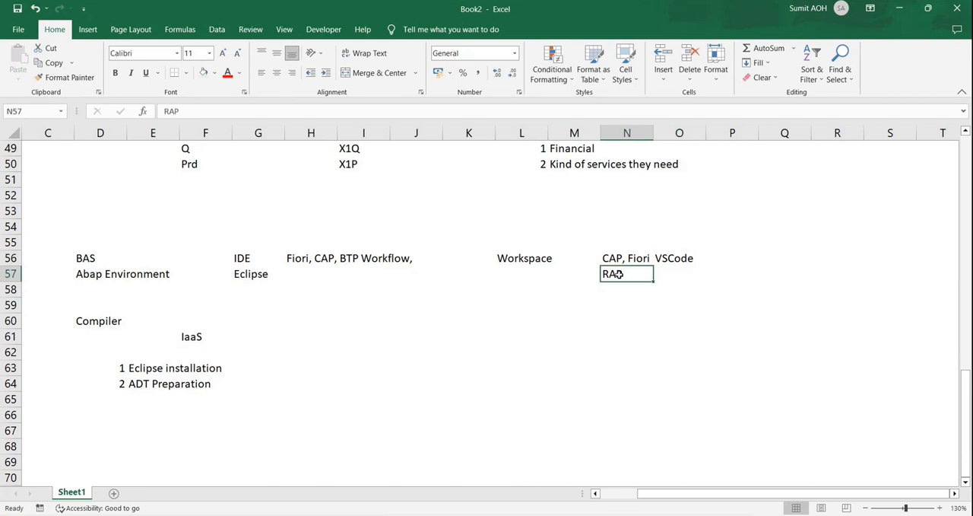
left_click(669, 272)
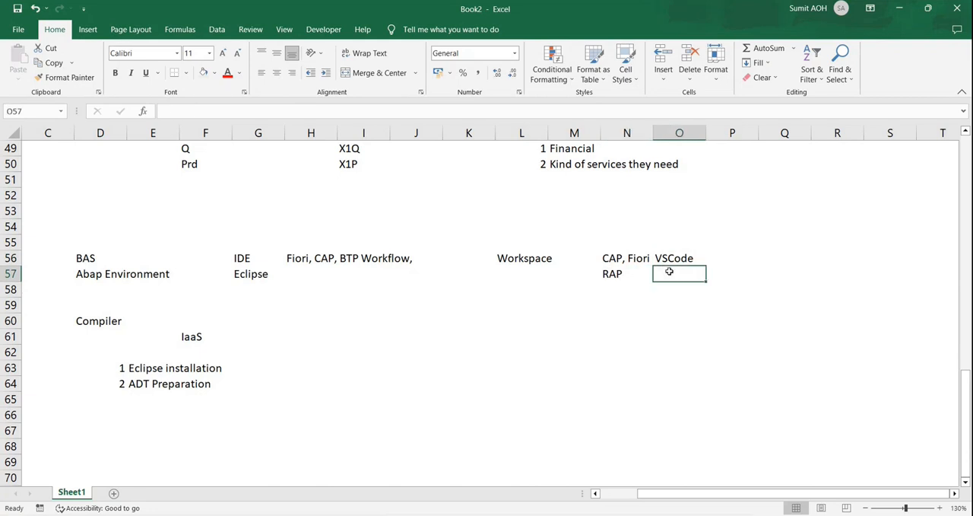
Enter the note ABAP Works on Locking mechnism in cell N59 below the RAP entry.
left_click(636, 306)
type("ABAP")
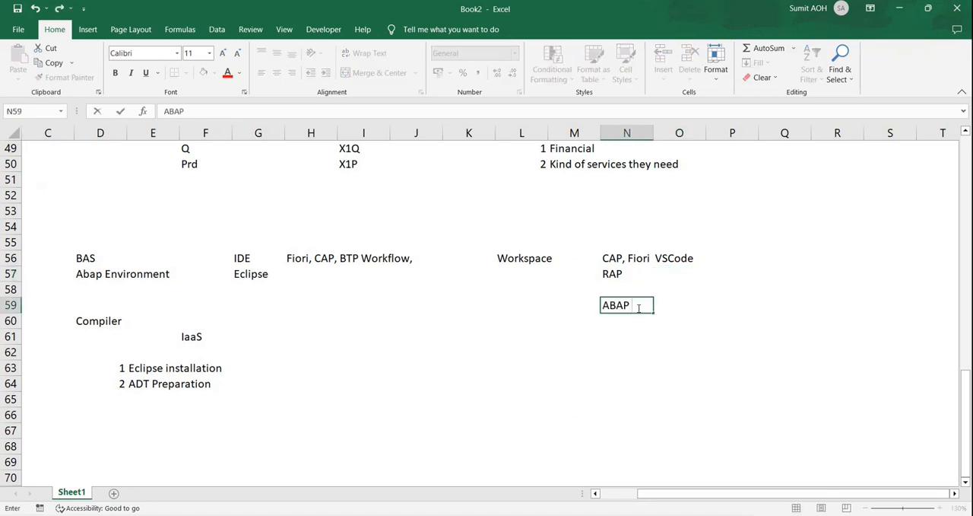
type(" Works on Locking mech")
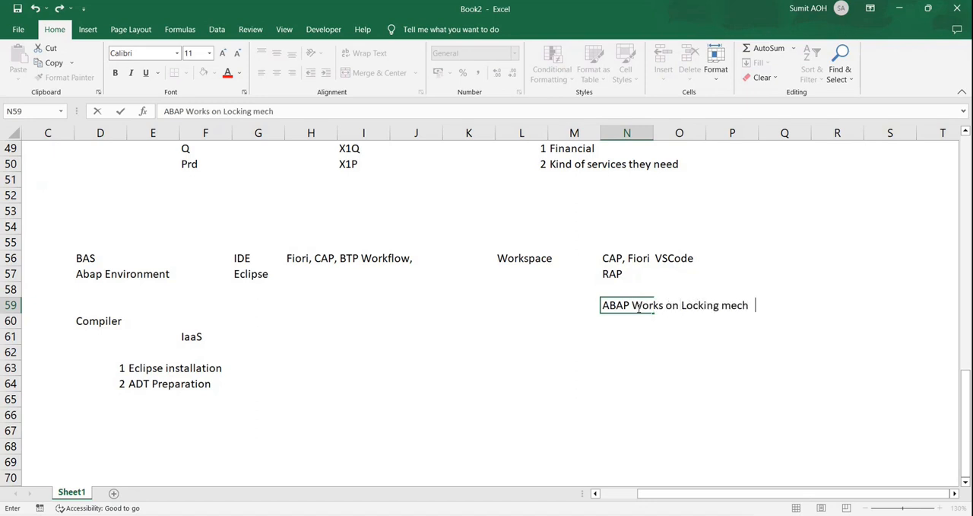
type("nism")
key("Return")
Review the VSCode, BAS, CAP, Fiori and RAP entries along with the note about ABAP locking.
left_click(669, 257)
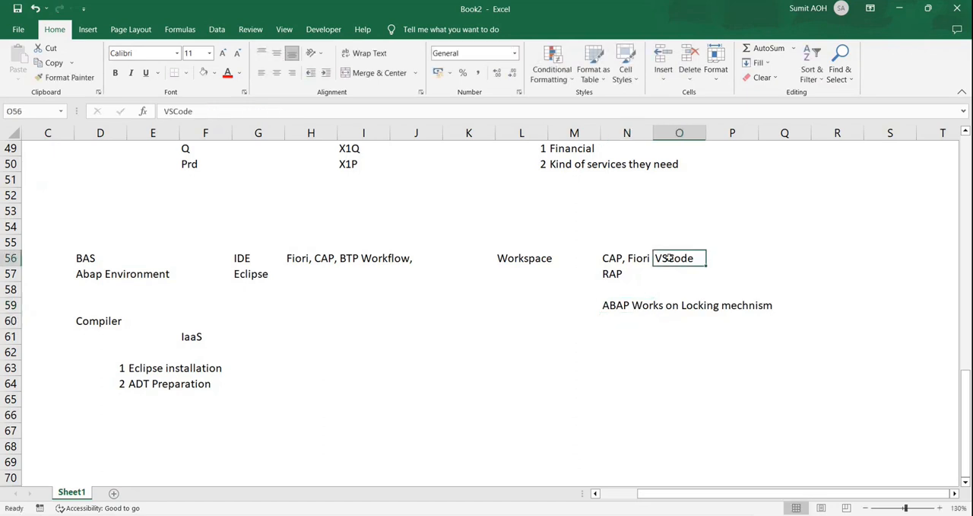
left_click(101, 249)
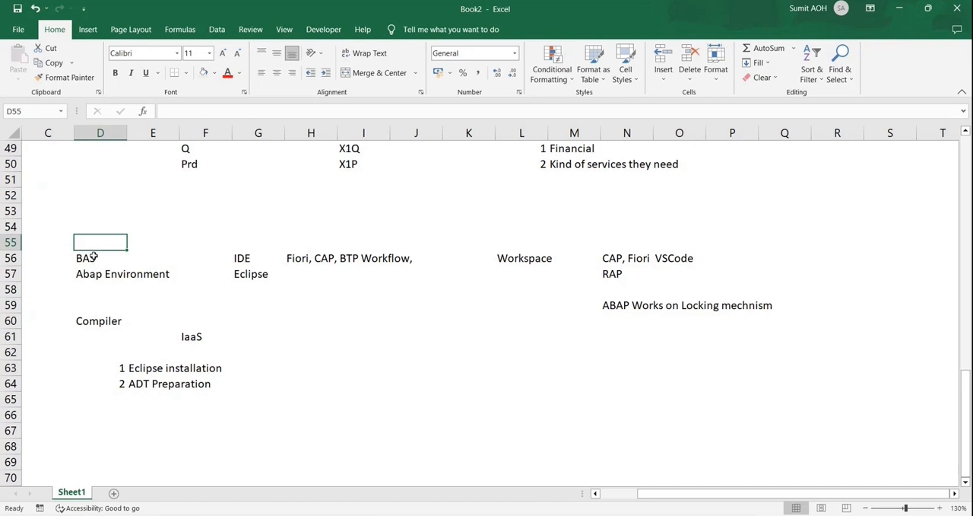
left_click(99, 256)
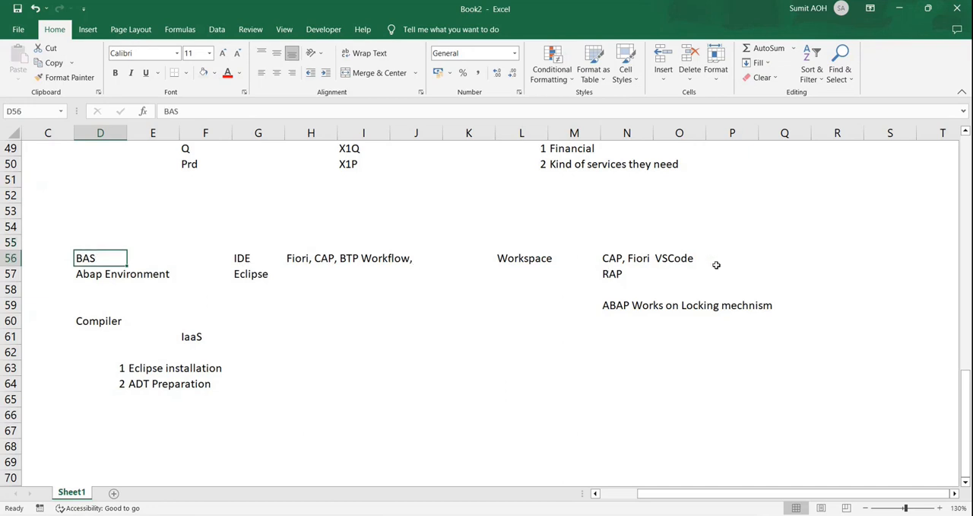
left_click(674, 262)
left_click(627, 259)
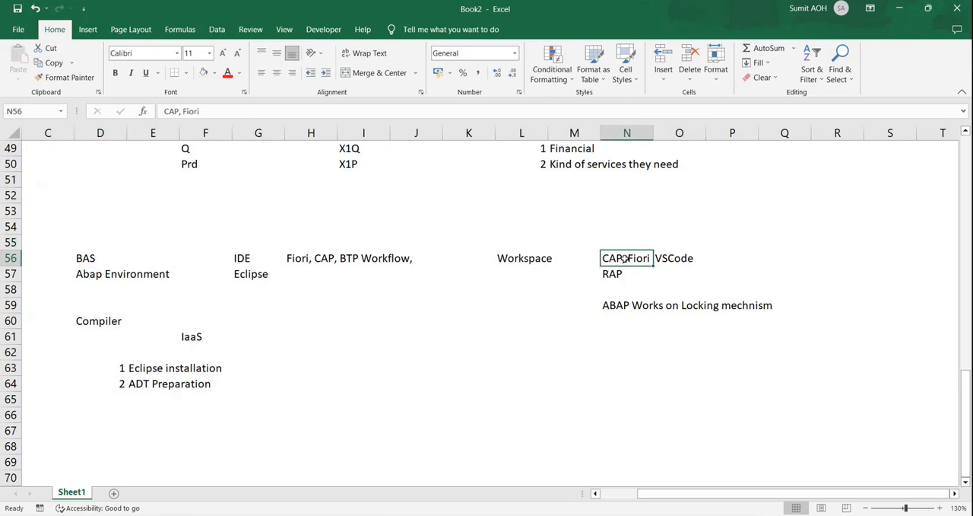
left_click(616, 274)
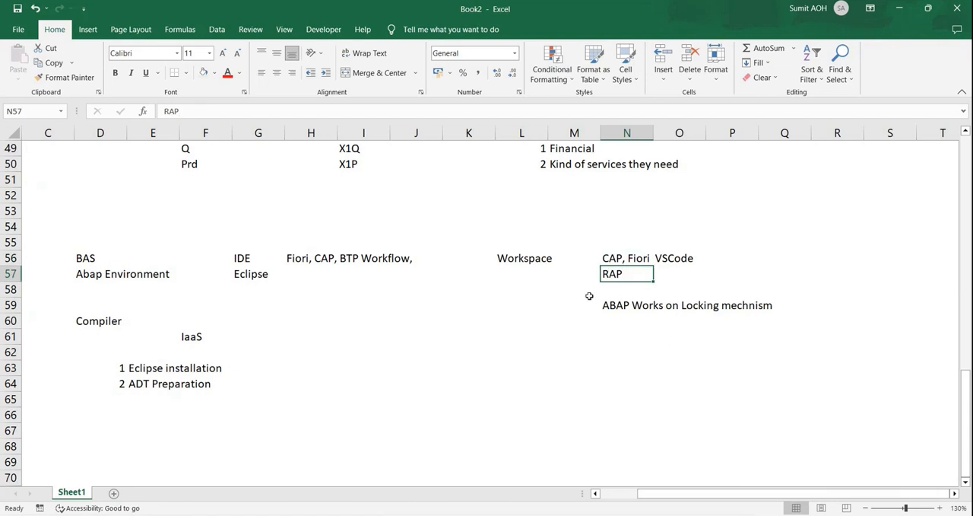
left_click_drag(589, 296, 791, 322)
left_click(847, 318)
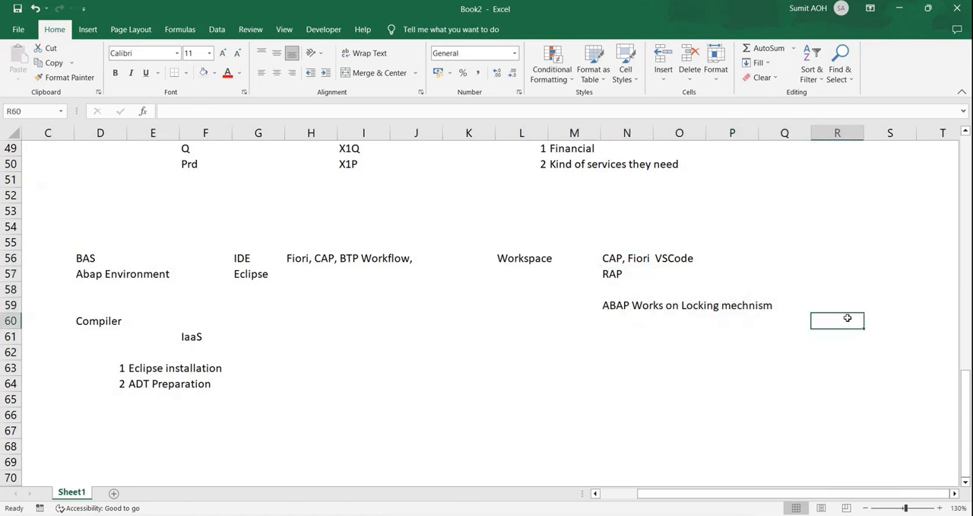
left_click(698, 348)
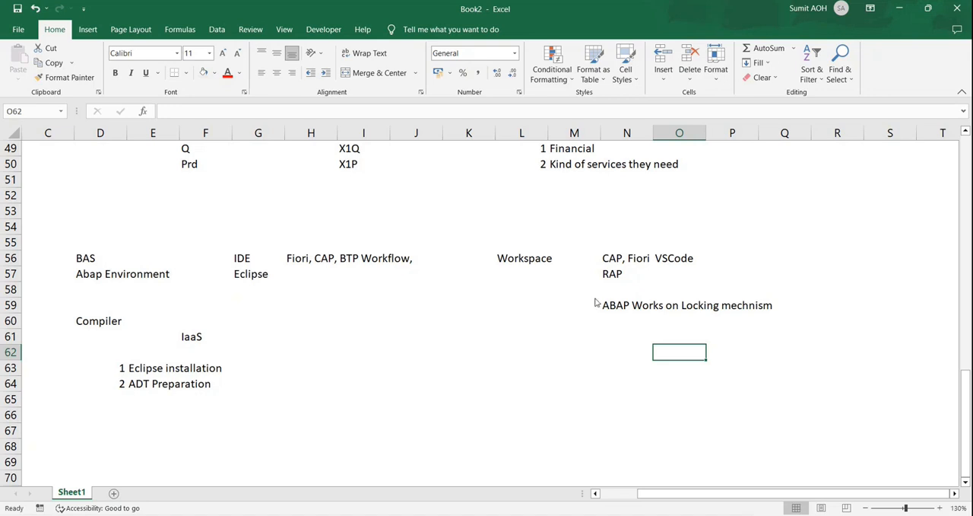
Switch to the New ABAP Cloud Project wizard in Eclipse and place the cursor in the project name.
key("alt+Tab")
key("alt+Tab")
key("alt+Tab")
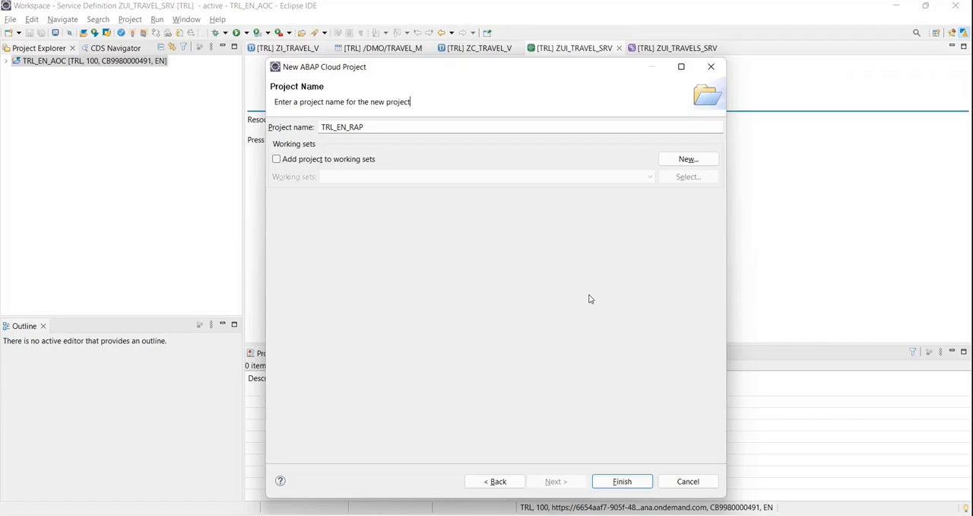
left_click(396, 128)
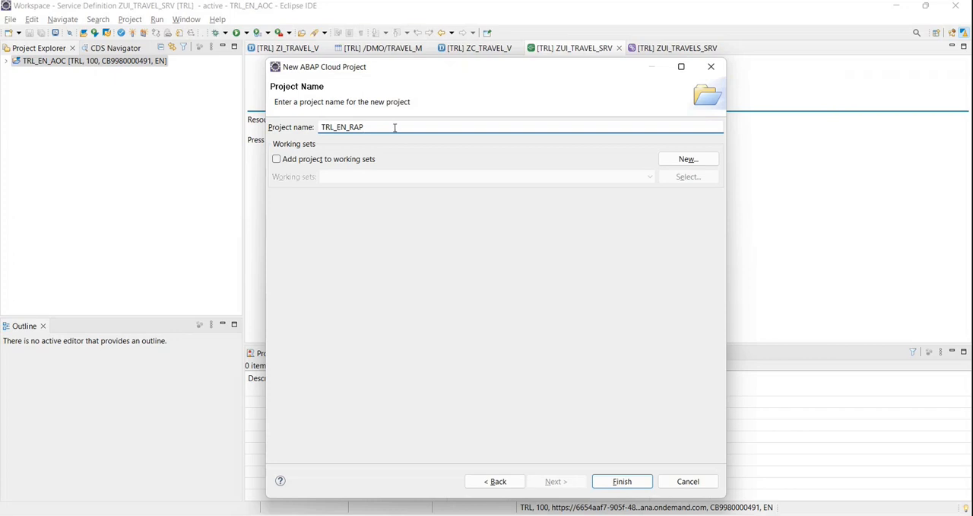
Switch to the SAP BTP Cockpit and open the trial subaccount's overview to examine its Cloud Foundry environment.
key("alt+Tab")
key("alt+Tab")
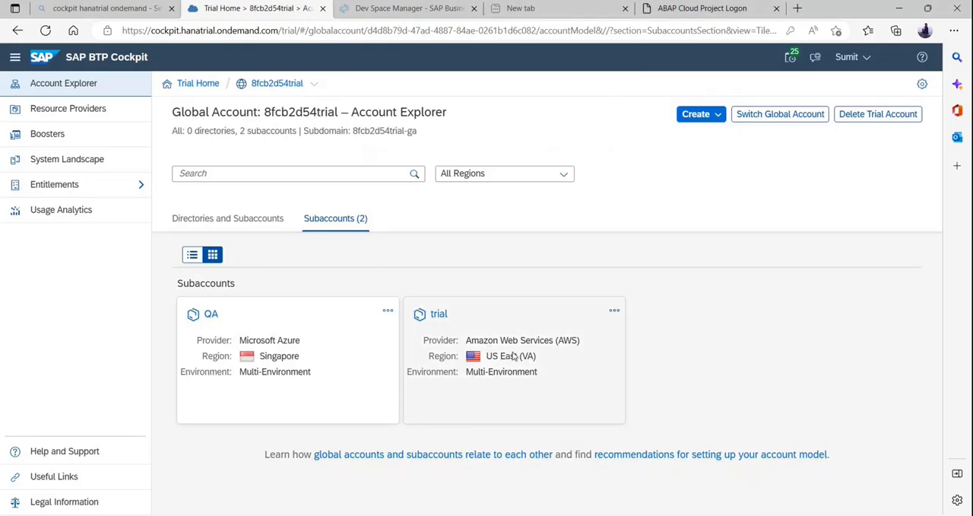
left_click(514, 357)
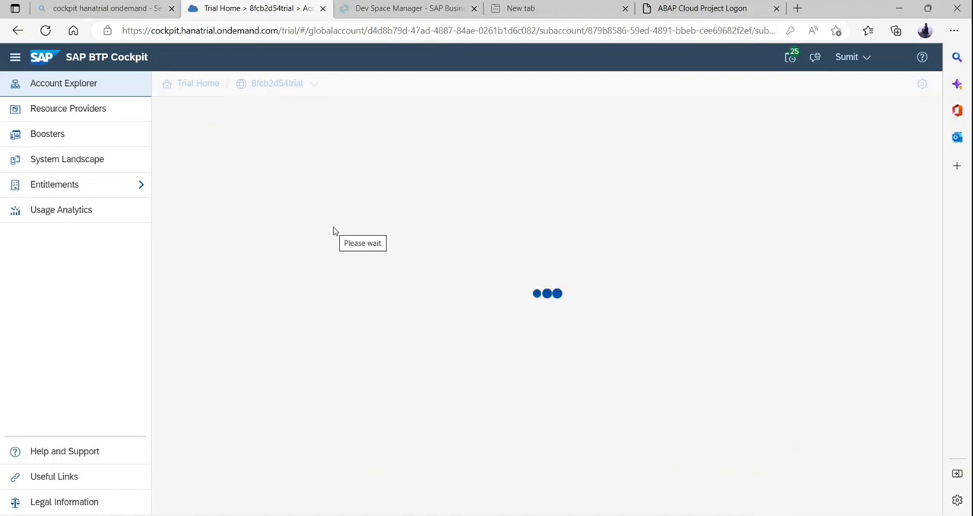
key("alt+Tab")
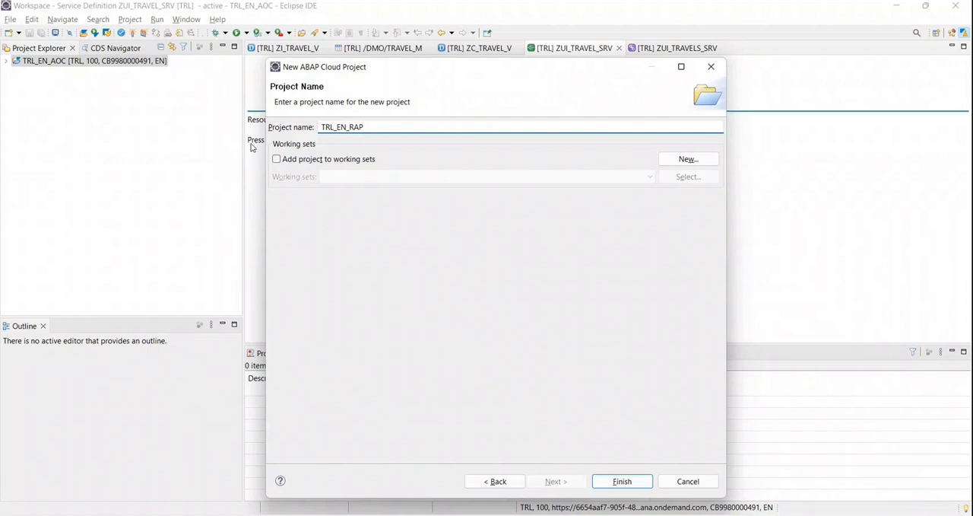
key("alt+Tab")
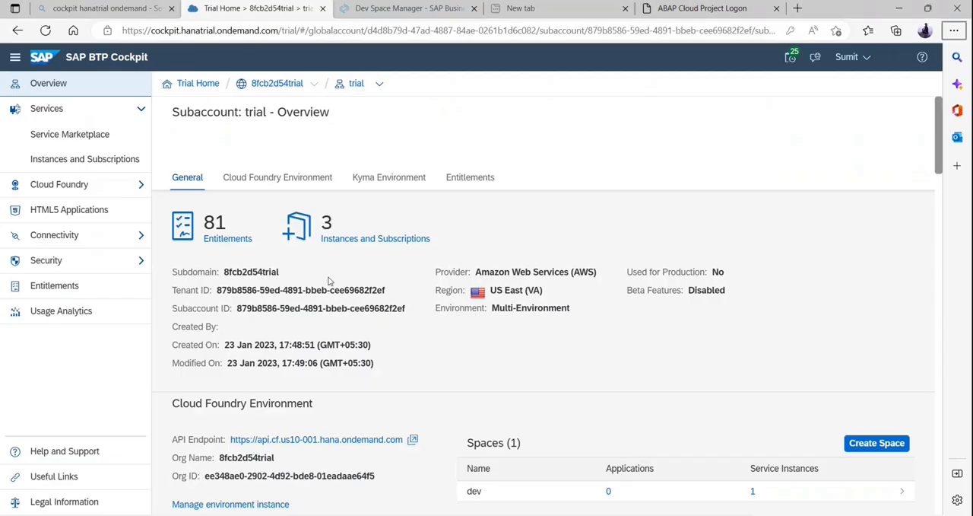
scroll(454, 380, "down", 1)
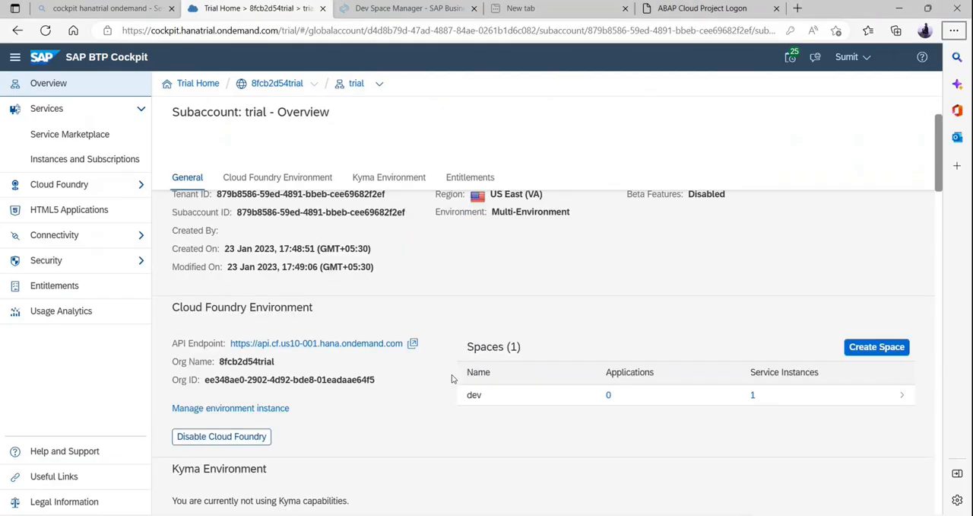
Open the abapOnCloud instance under the subaccount's Instances and Subscriptions and view the credentials of its service key anotherKey.
left_click(92, 169)
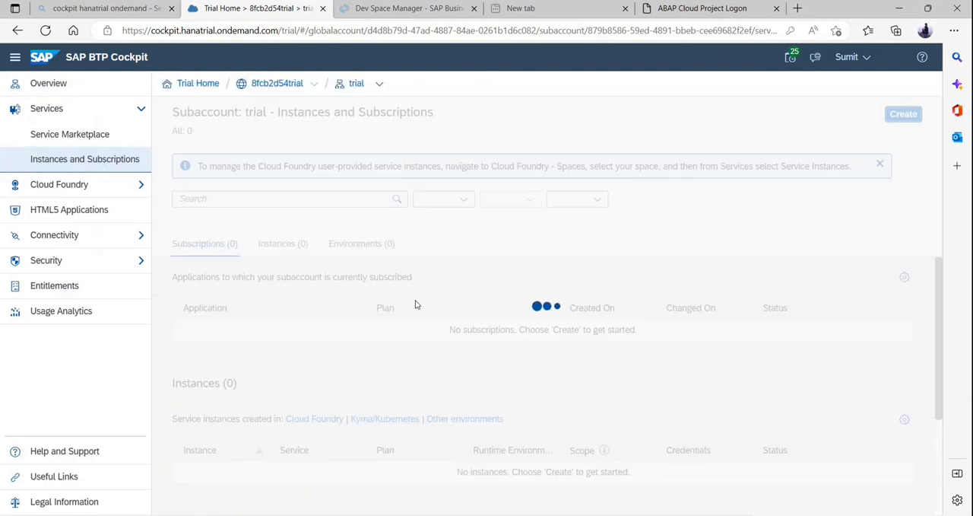
scroll(425, 358, "down", 1)
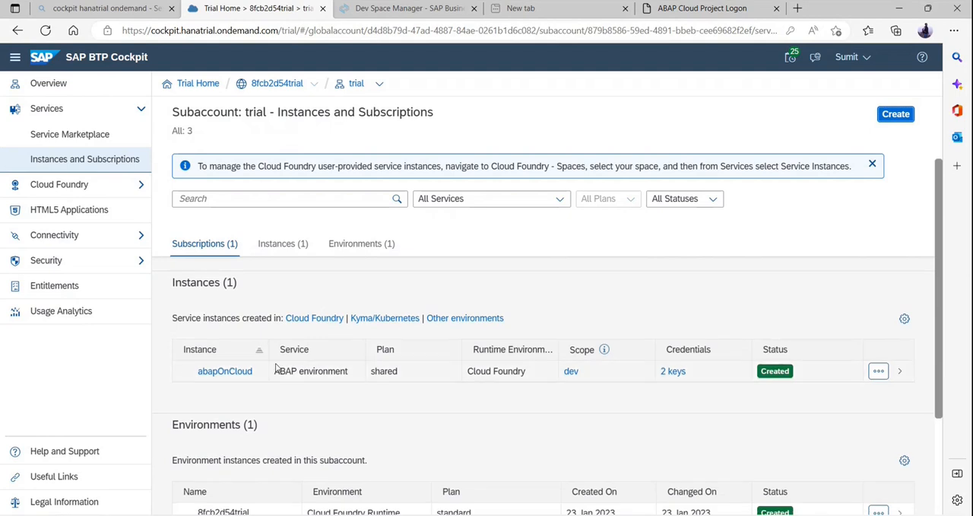
left_click(898, 371)
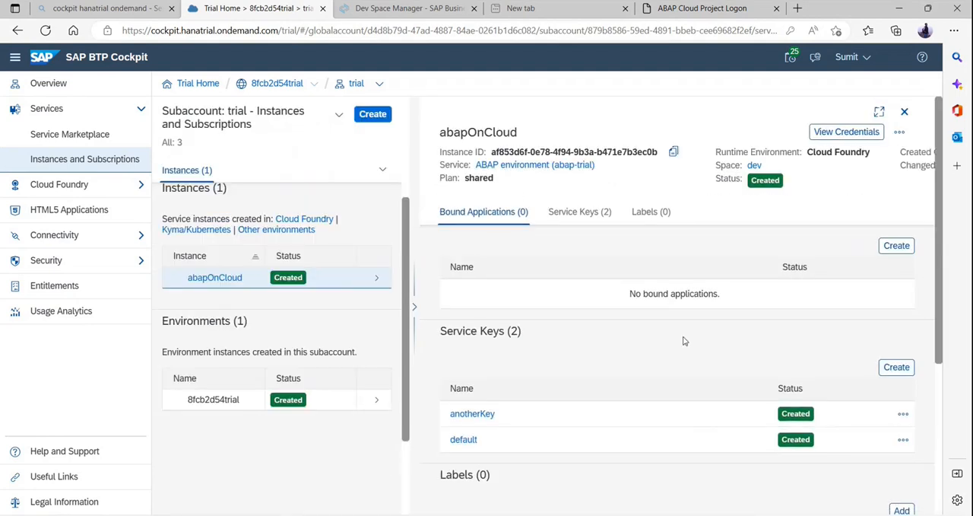
left_click(903, 413)
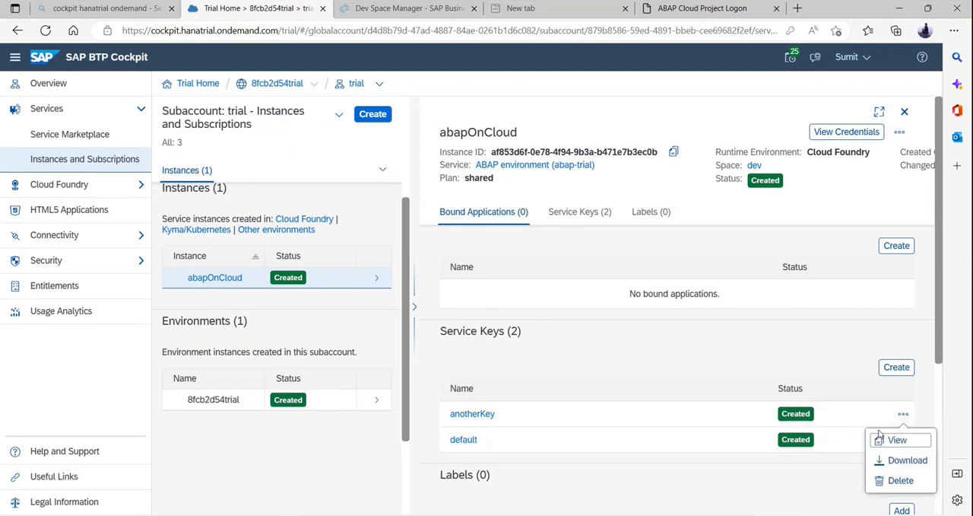
left_click(882, 440)
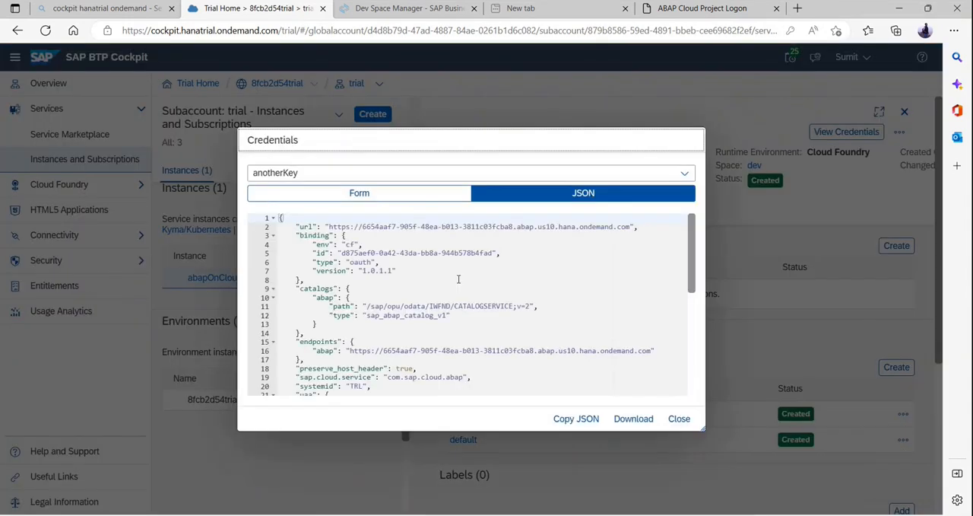
Examine the sburl and apiurl entries in the JSON credentials of the service key.
scroll(459, 279, "down", 5)
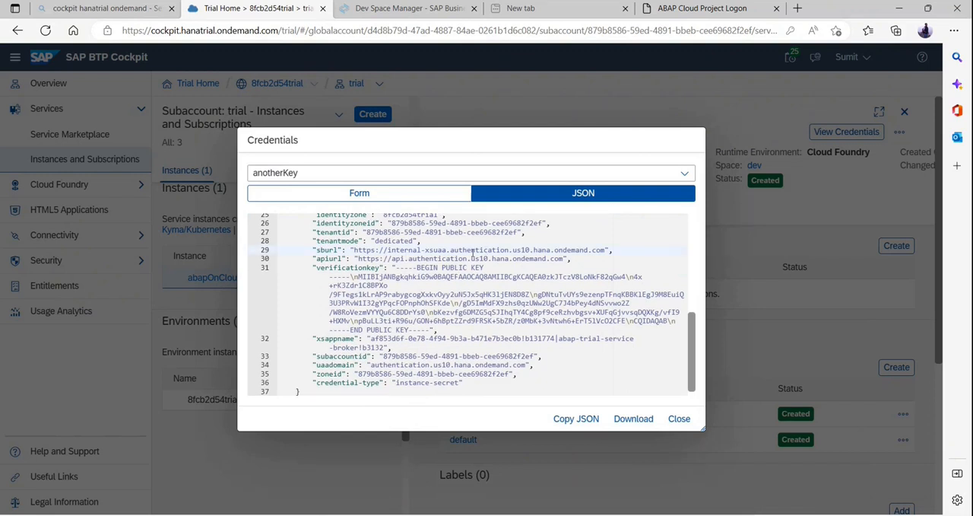
left_click_drag(353, 250, 605, 249)
left_click(415, 296)
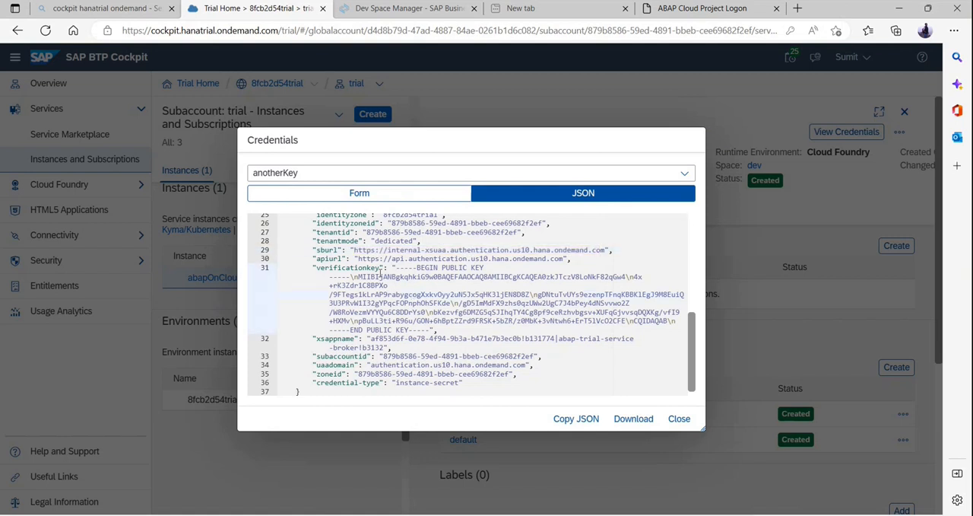
left_click_drag(360, 258, 569, 259)
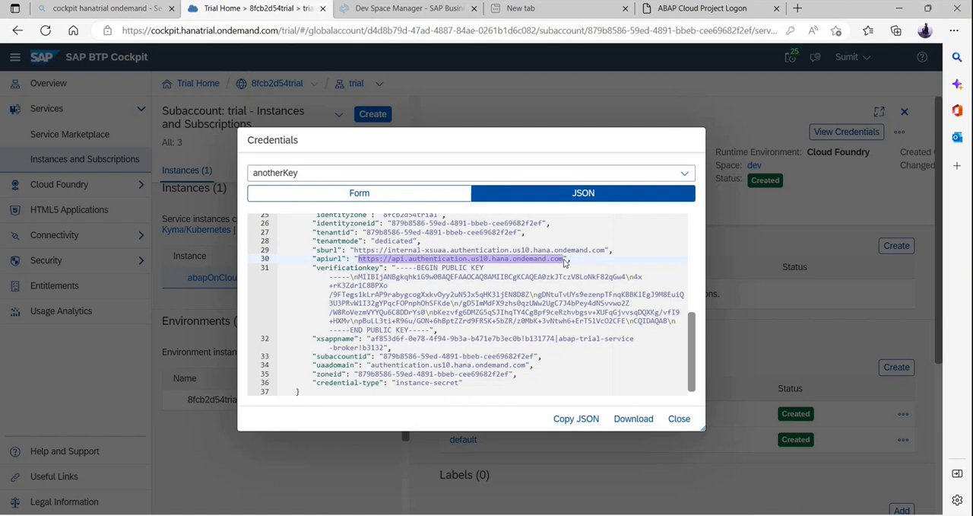
left_click(564, 259)
left_click_drag(564, 258, 360, 260)
left_click(490, 285)
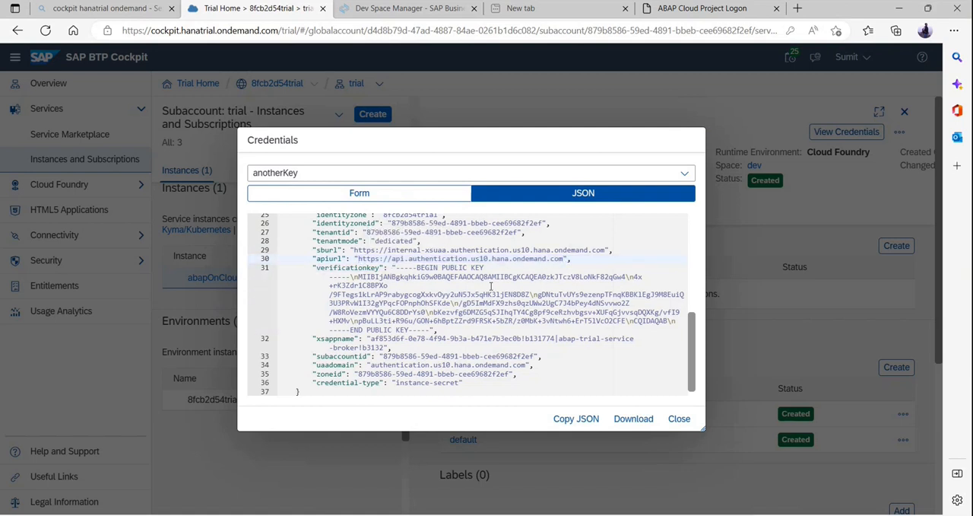
Compare the New ABAP Cloud Project wizard in Eclipse with the service key credentials in the SAP BTP Cockpit.
key("alt+Tab")
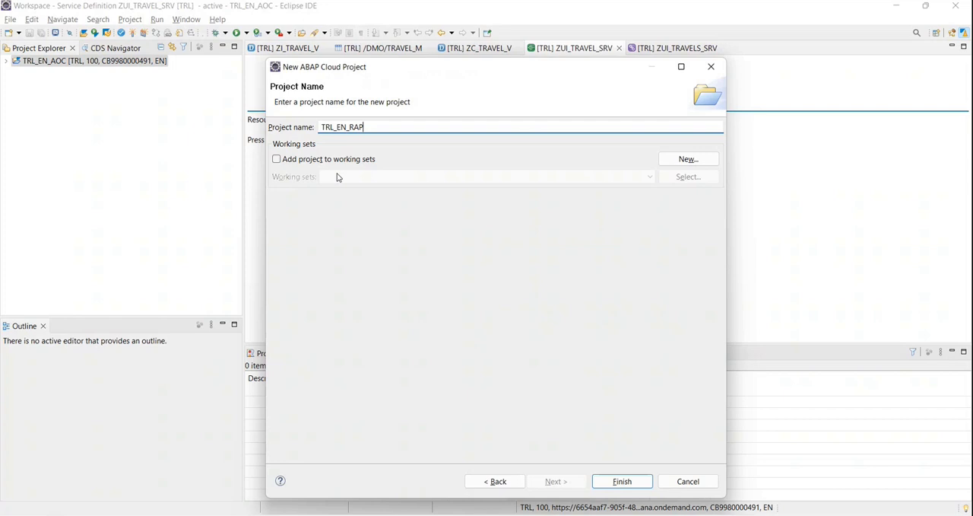
key("alt+Tab")
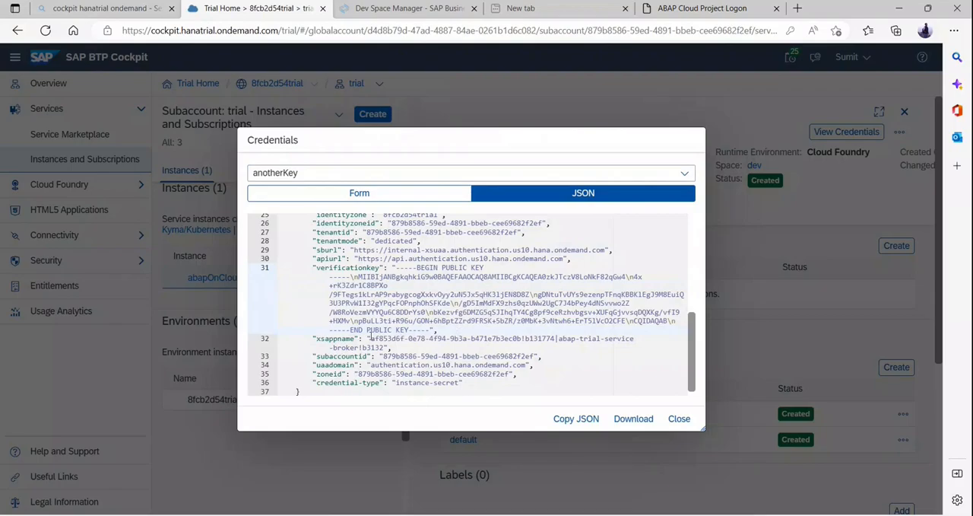
key("alt+Tab")
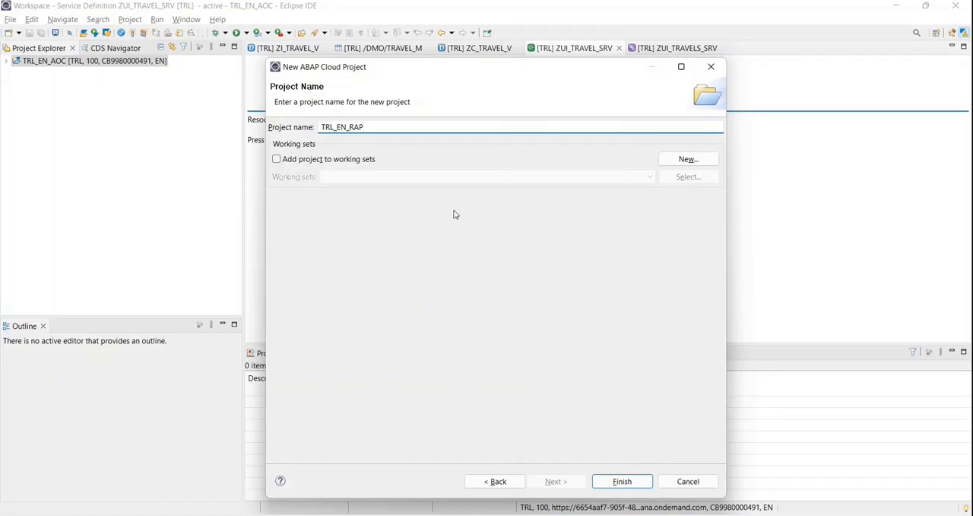
key("alt+Tab")
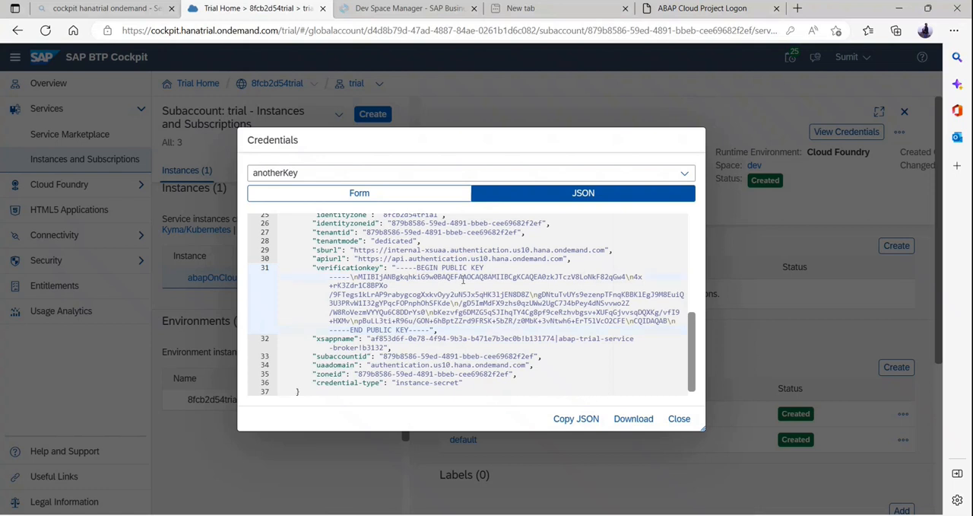
key("alt+Tab")
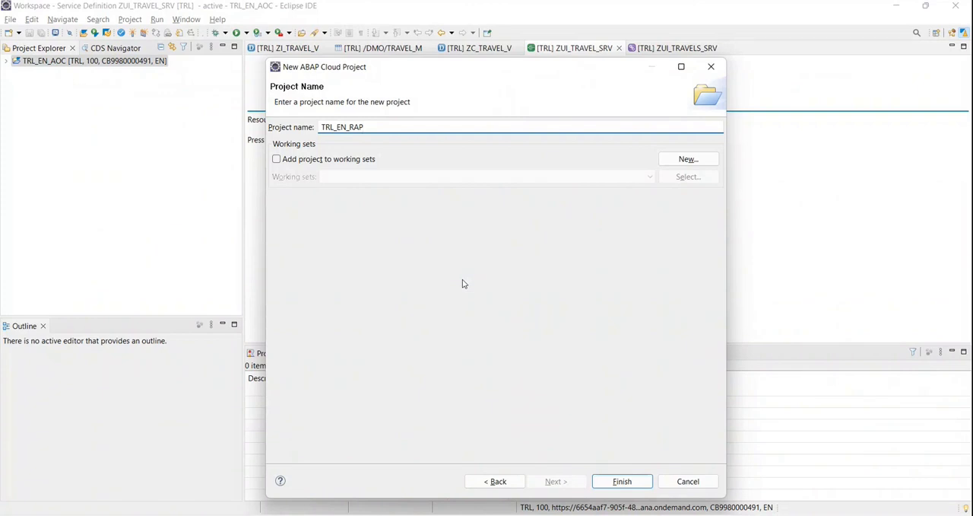
key("alt+Tab")
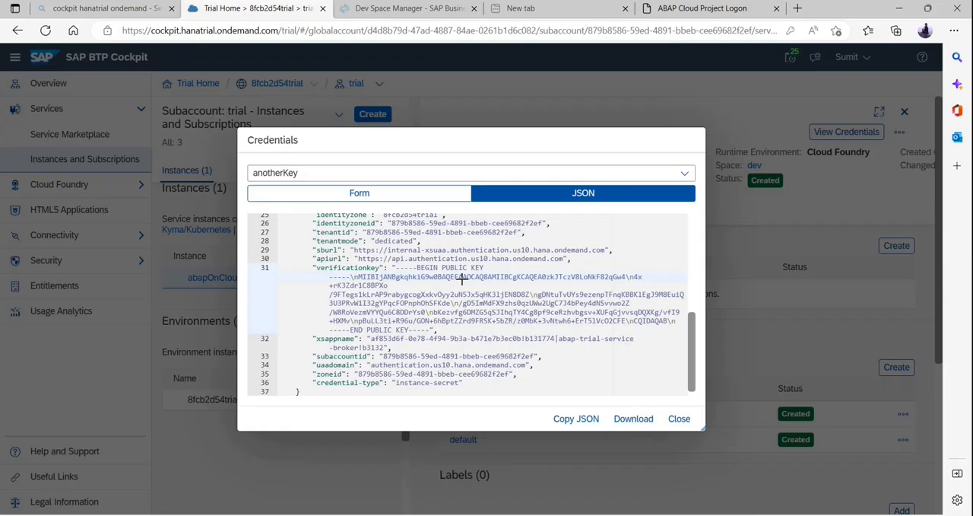
Copy the apiurl address from the service key credentials and switch back to the project wizard in Eclipse.
left_click_drag(359, 259, 562, 258)
key("ctrl+c")
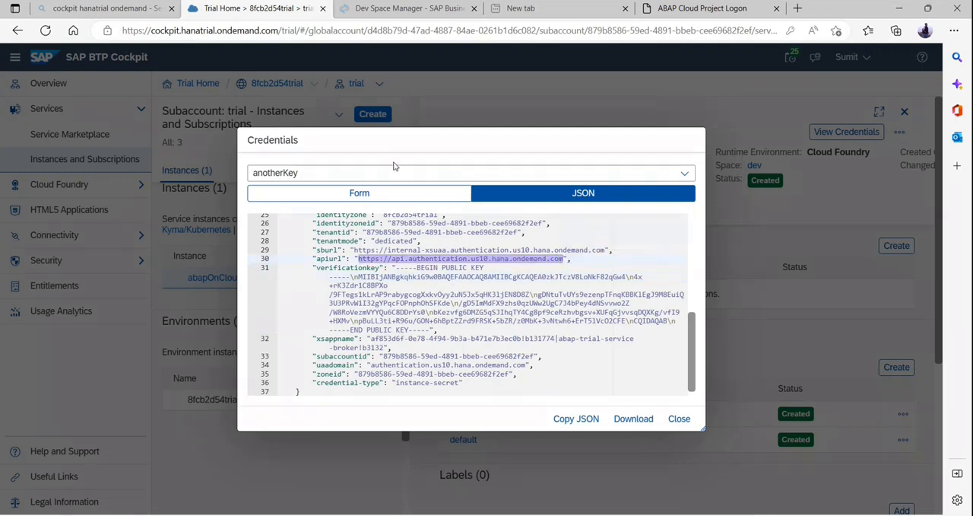
key("alt+Tab")
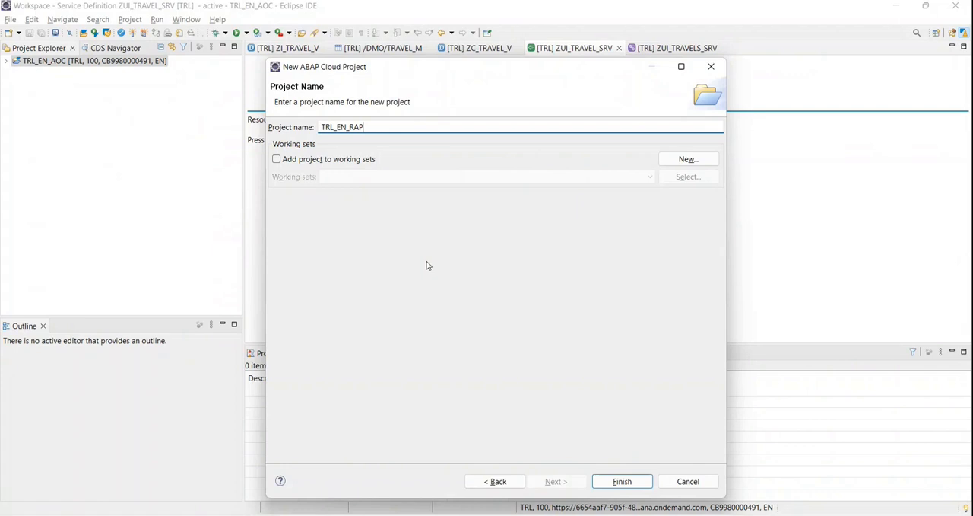
key("alt+Tab")
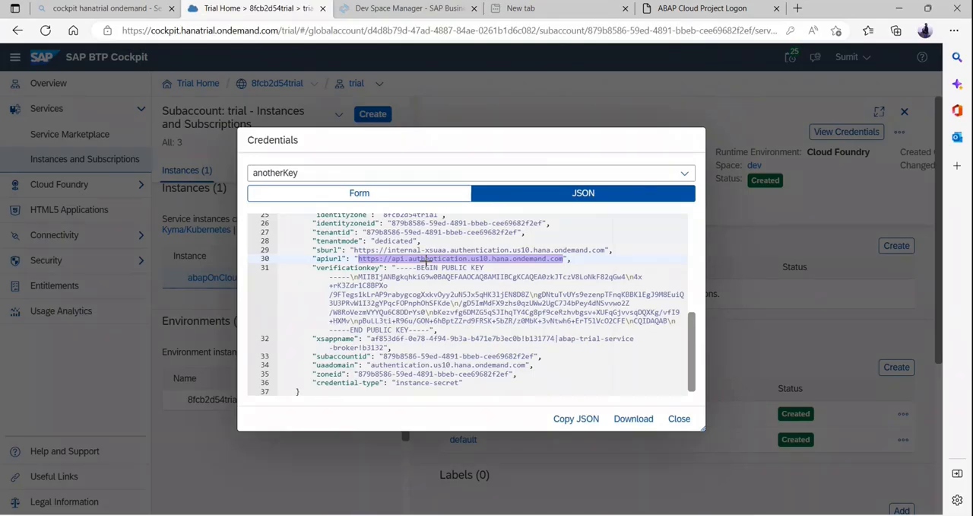
key("alt+Tab")
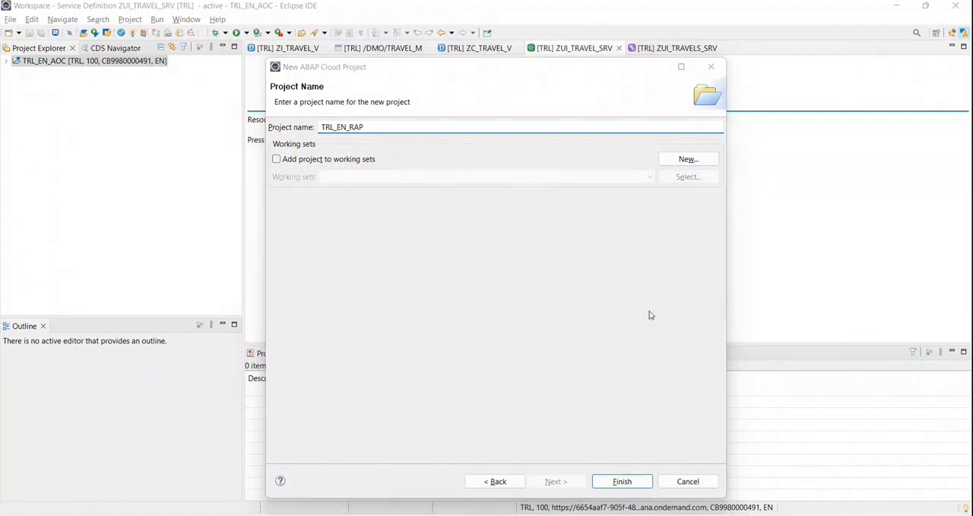
Finish the New ABAP Cloud Project wizard in Eclipse to create the project TRL_EN_RAP without working sets.
key("alt+Tab")
key("alt+shift+Tab")
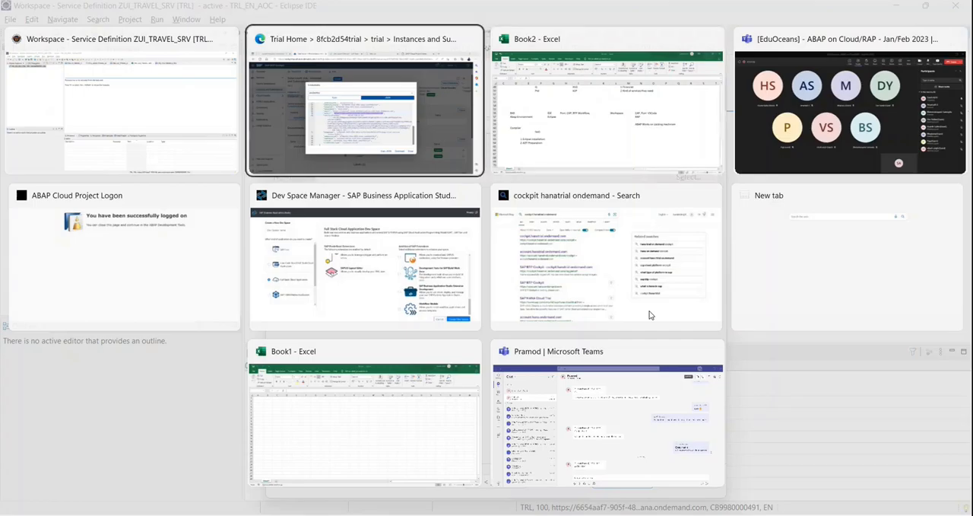
left_click(650, 311)
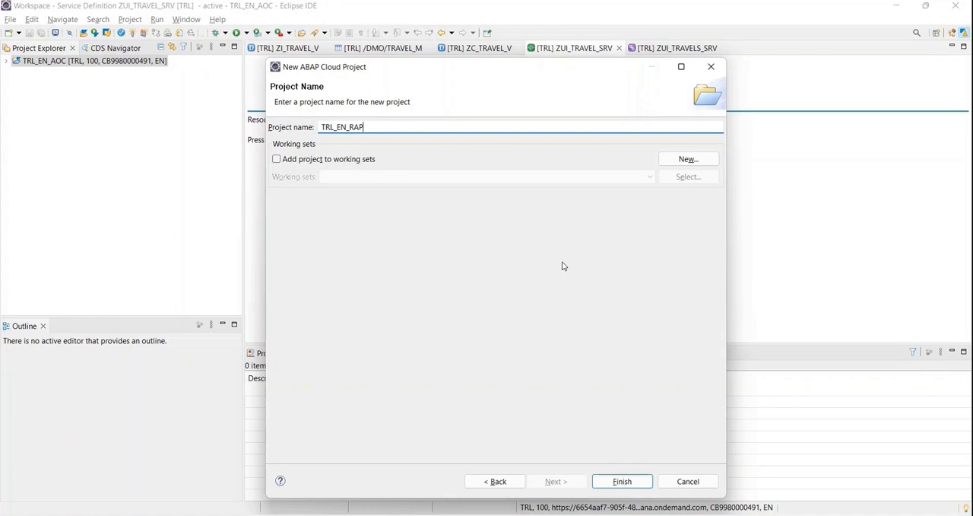
left_click(621, 481)
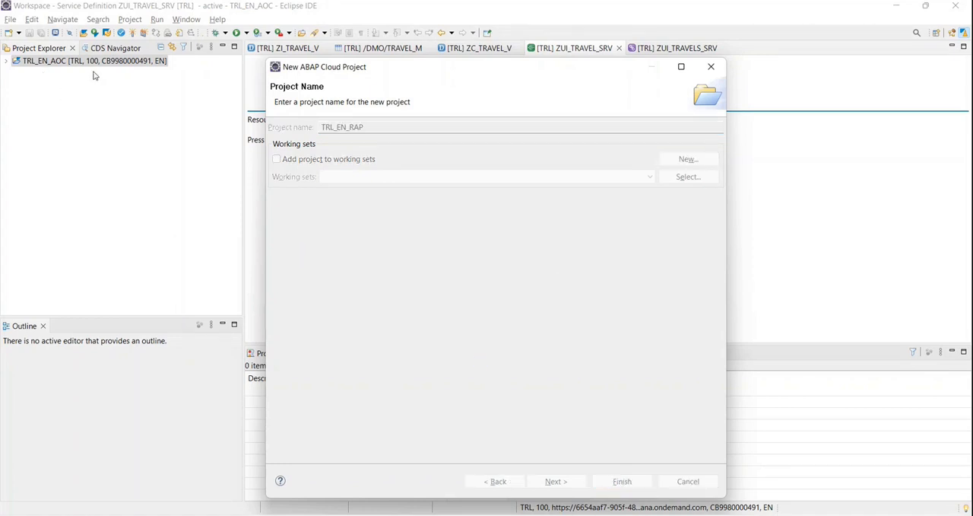
Switch to the Microsoft Teams meeting window to check on the participants.
key("alt+Tab")
key("alt+Tab")
key("alt+Tab")
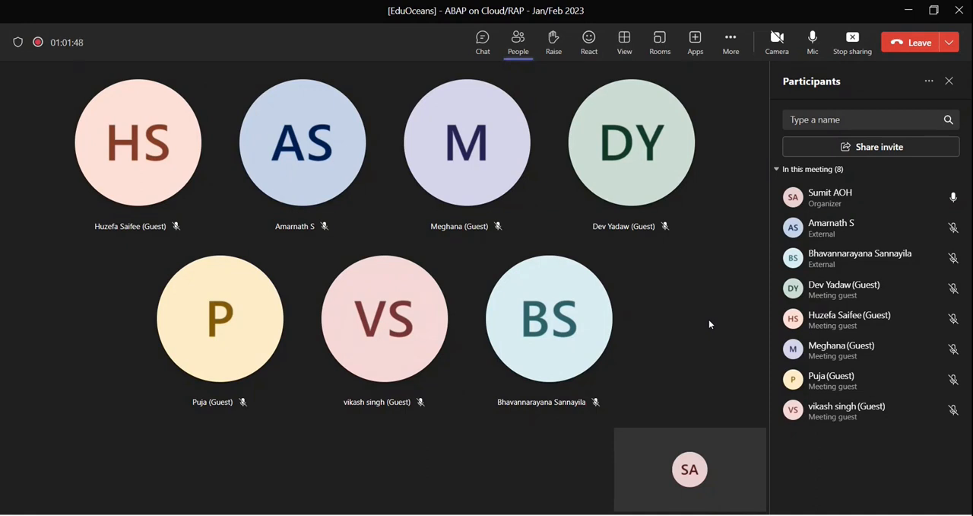
Return to Eclipse, expand the TRL_EN_RAP project in the Project Explorer and select its Favorite Objects node.
key("alt+Tab")
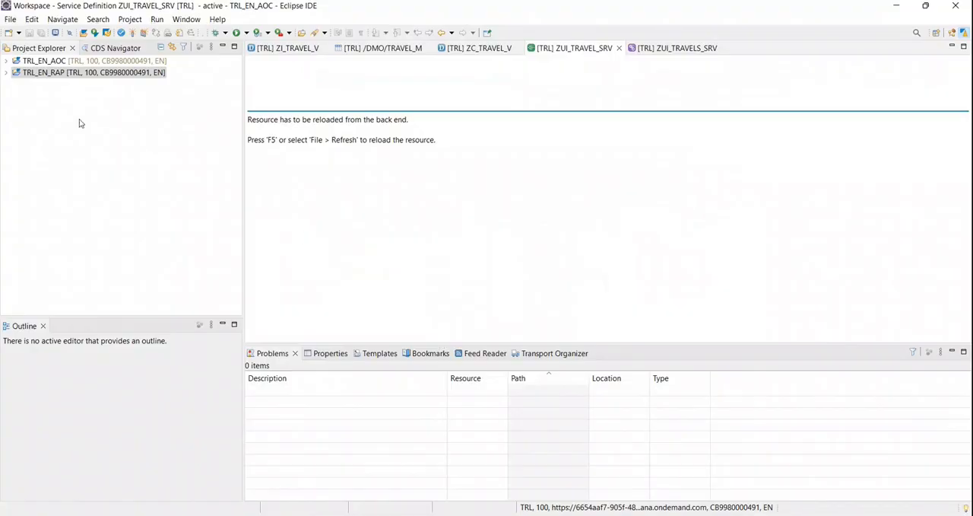
left_click(6, 73)
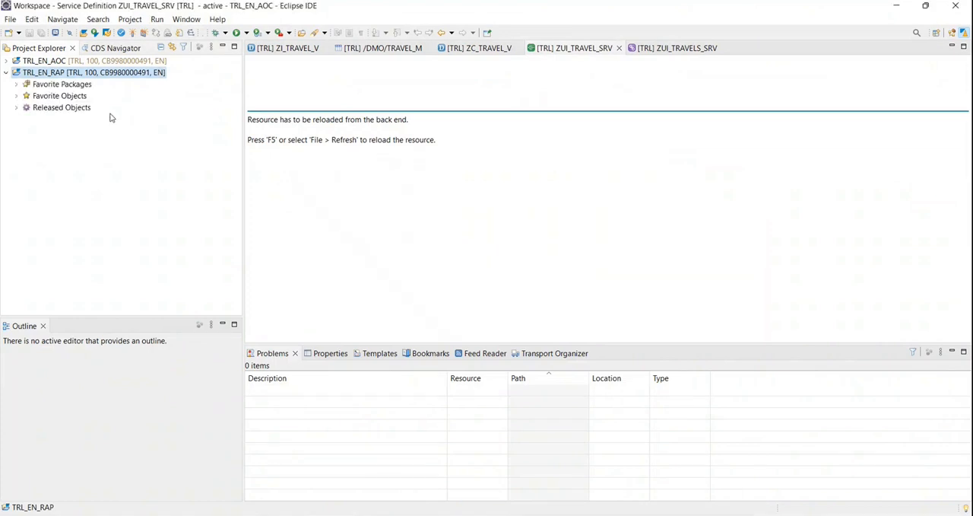
left_click(59, 96)
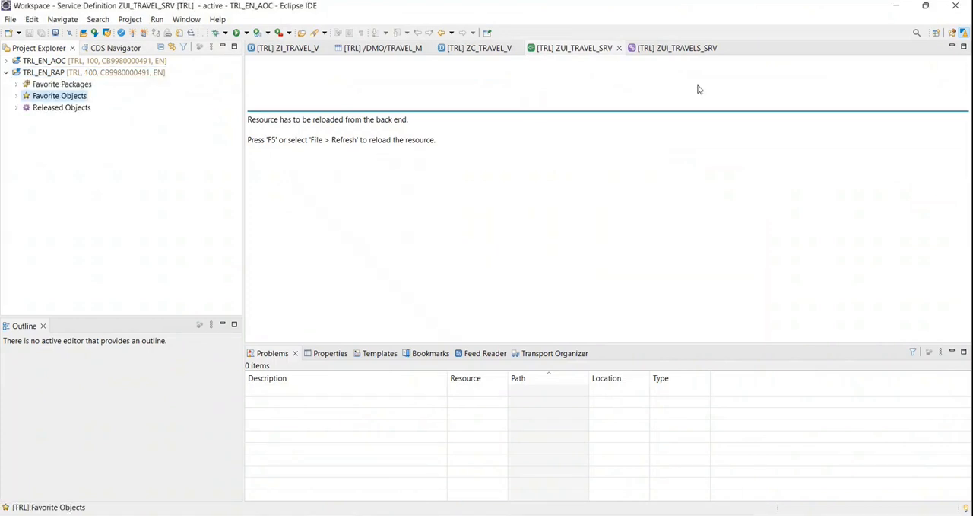